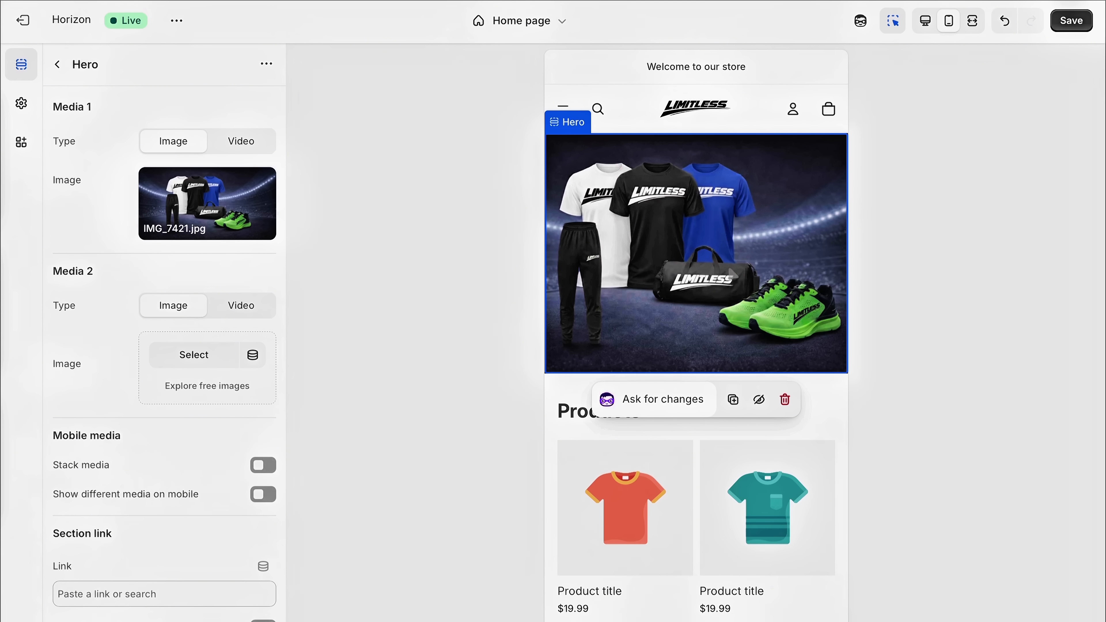
Switch the preview to desktop size and turn off sign-in links in the customer account settings linked from the header.
left_click(924, 22)
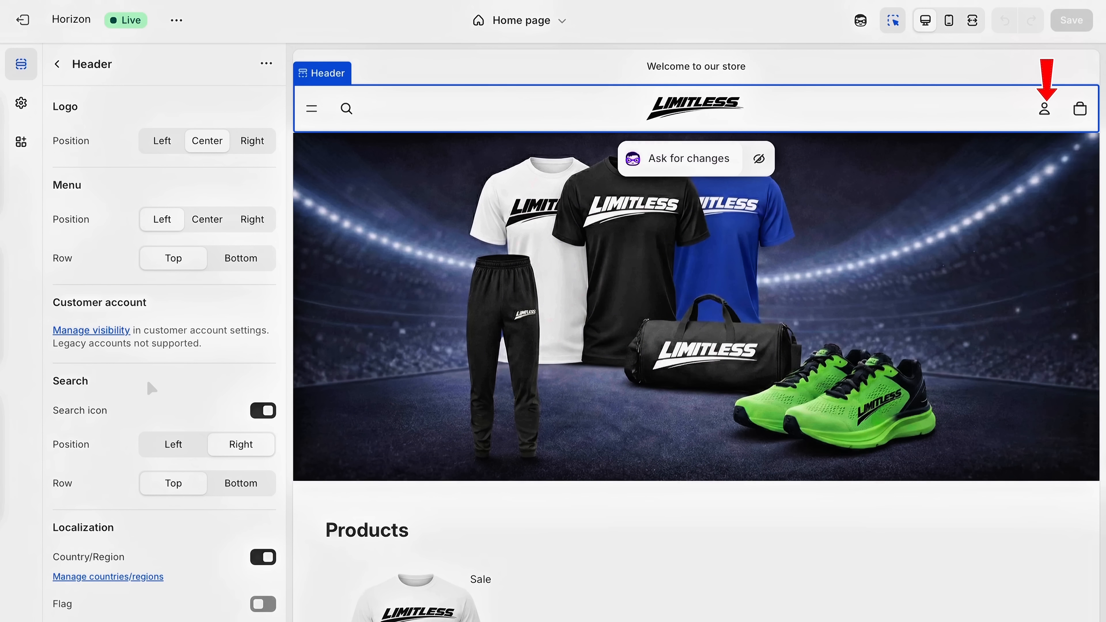
left_click(101, 331)
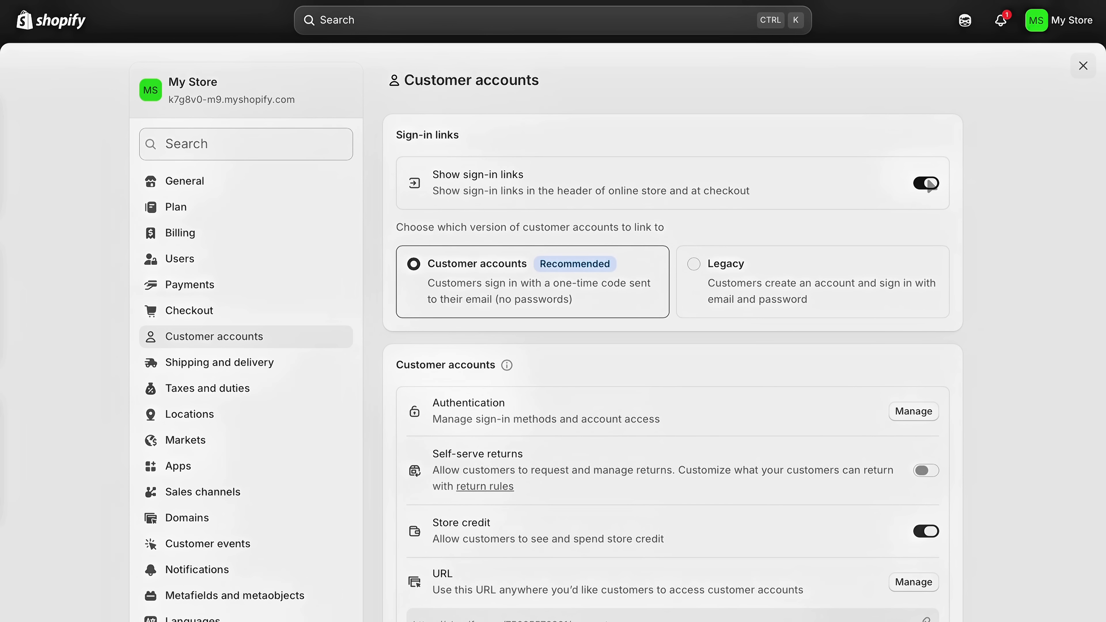
left_click(927, 184)
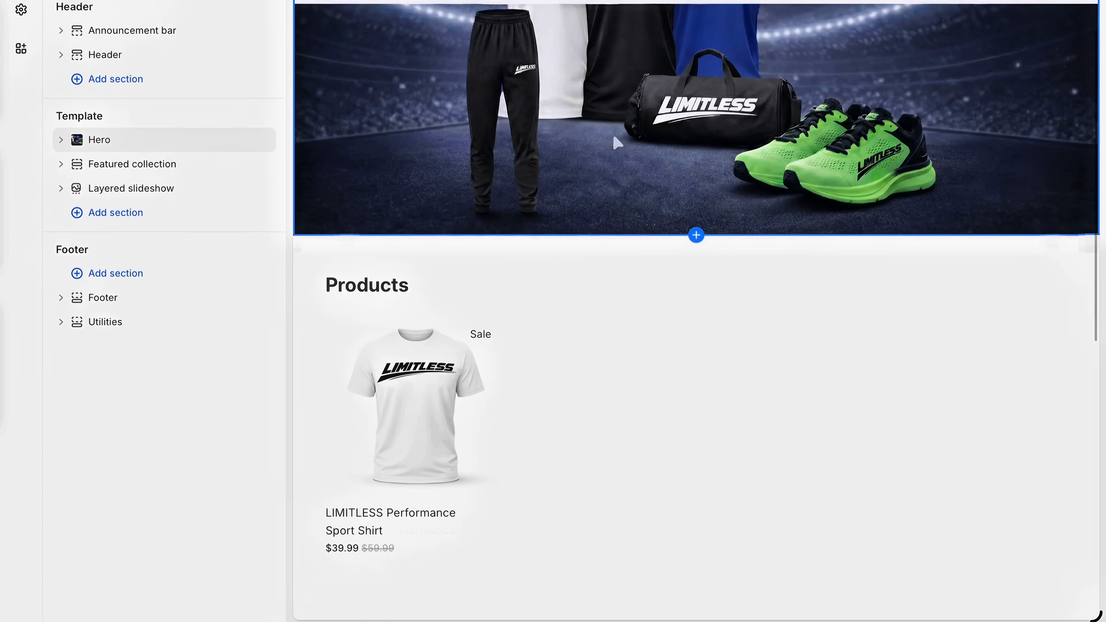
Remove the Layered slideshow section with the New arrivals banner from the home page.
scroll(613, 133, "down", 10)
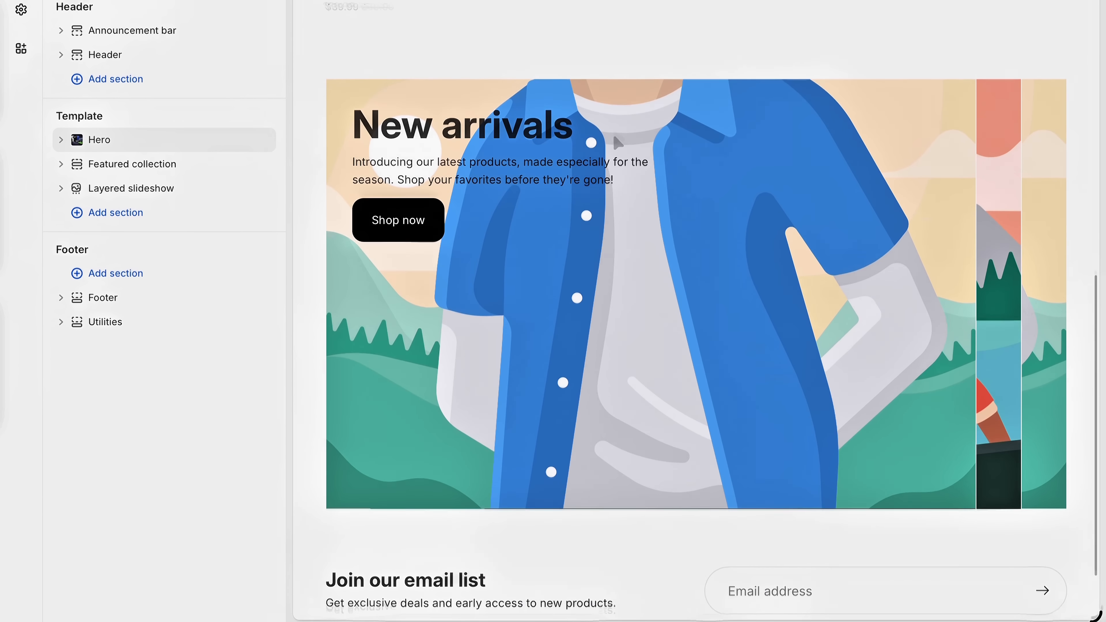
scroll(617, 138, "down", 1)
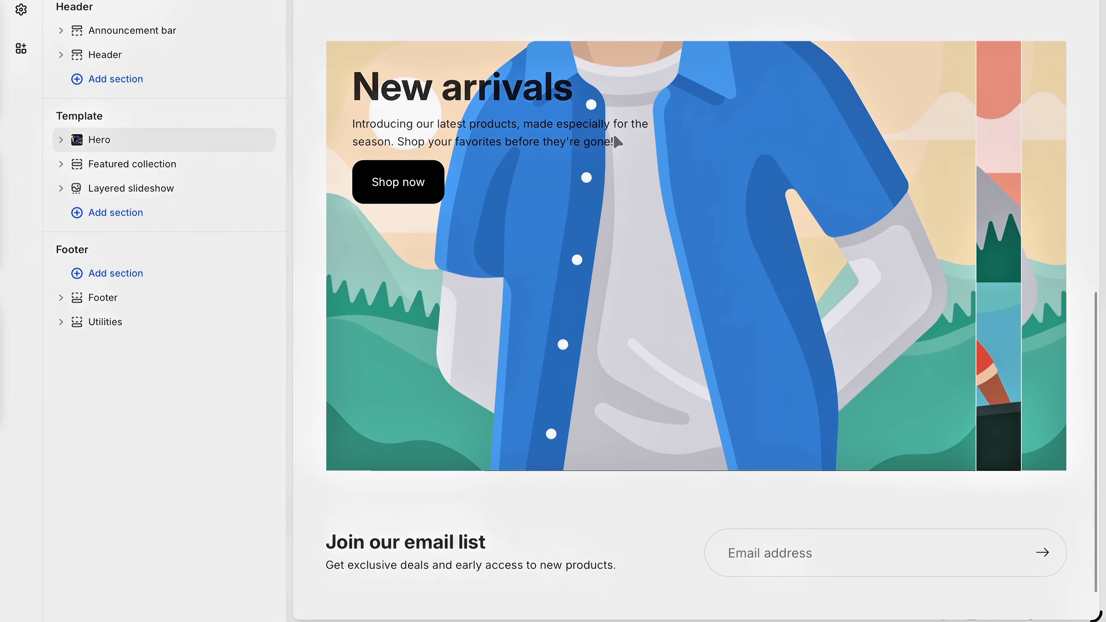
left_click(614, 139)
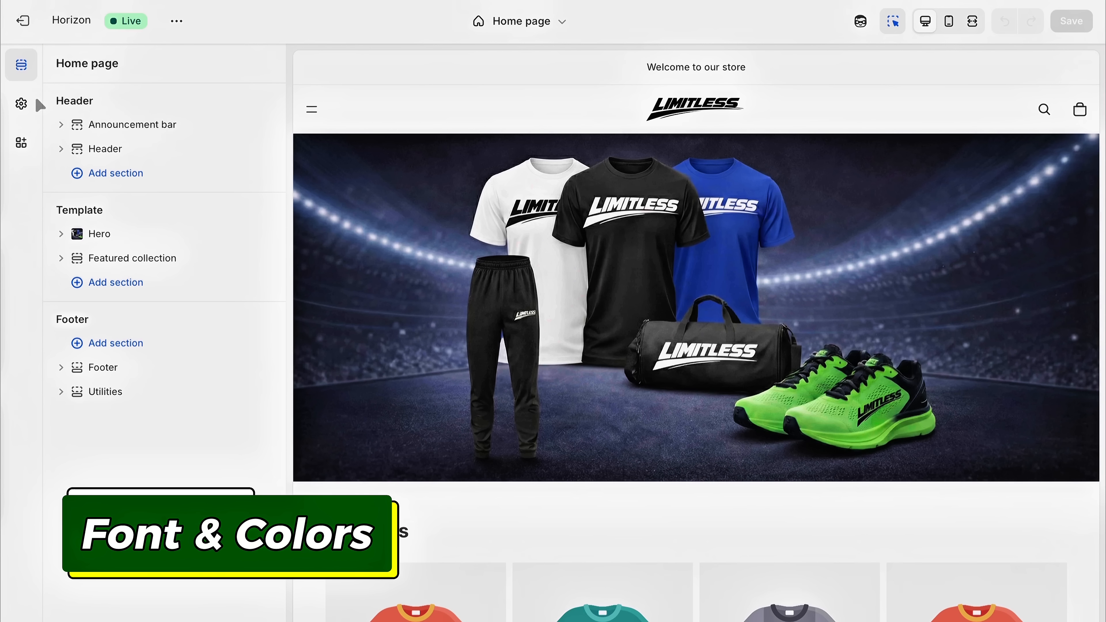
Try Bagel Fat One as the body font in the theme's typography settings and check the product texts.
left_click(21, 104)
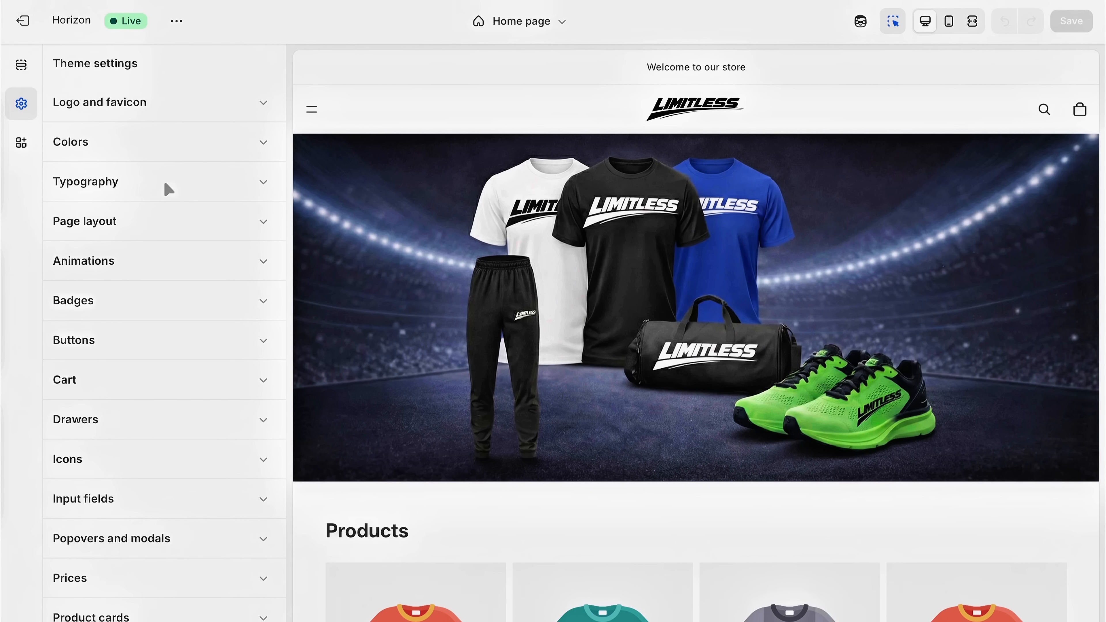
left_click(174, 190)
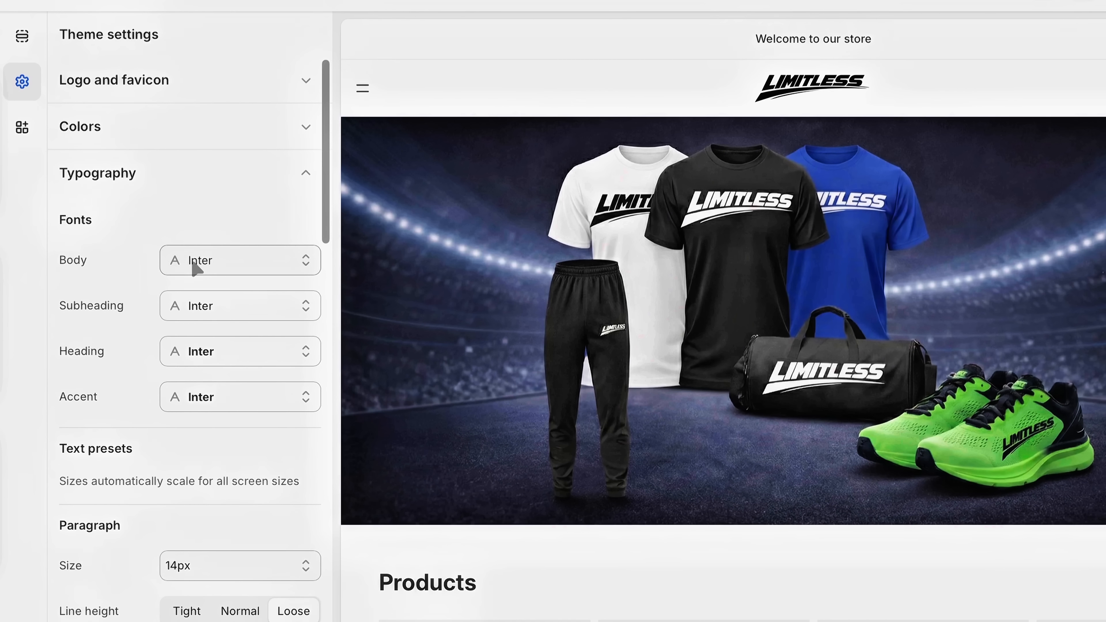
left_click(198, 261)
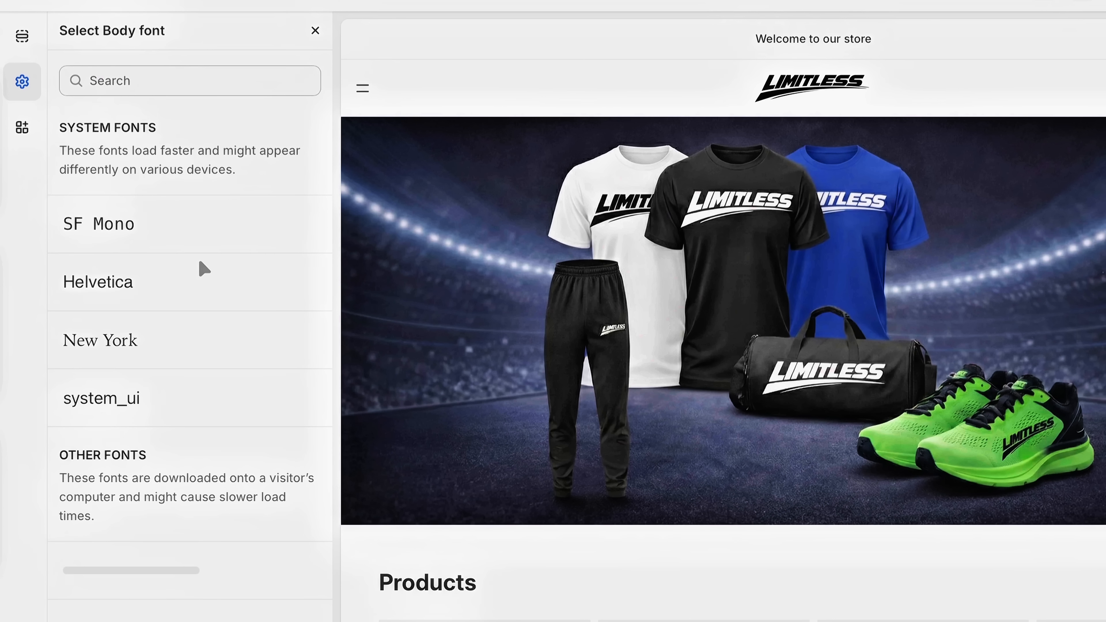
scroll(227, 260, "down", 10)
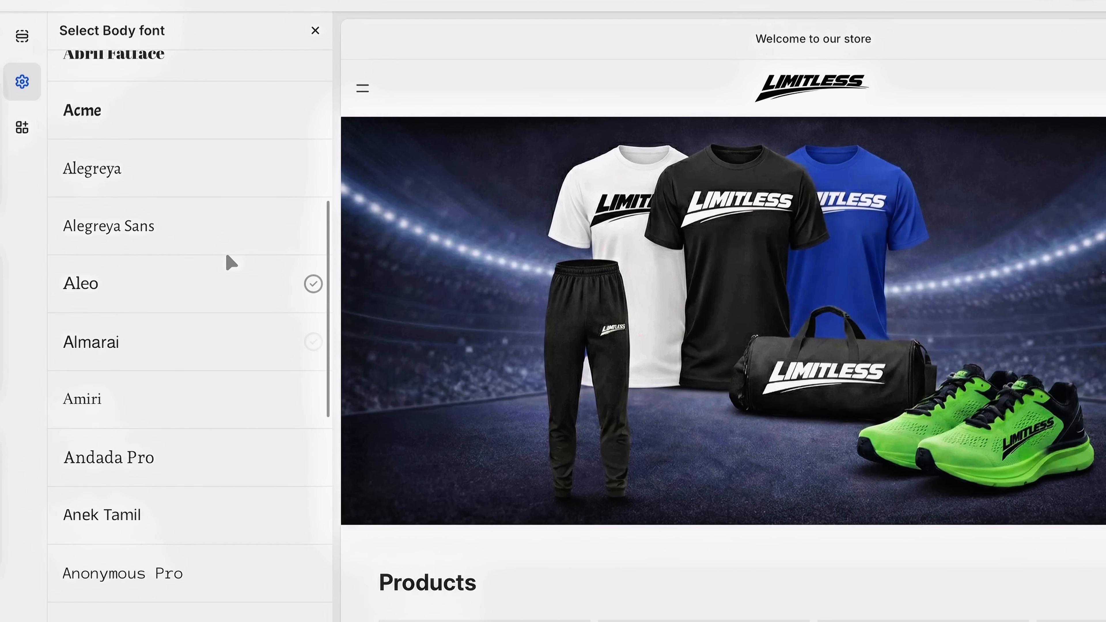
scroll(226, 252, "down", 10)
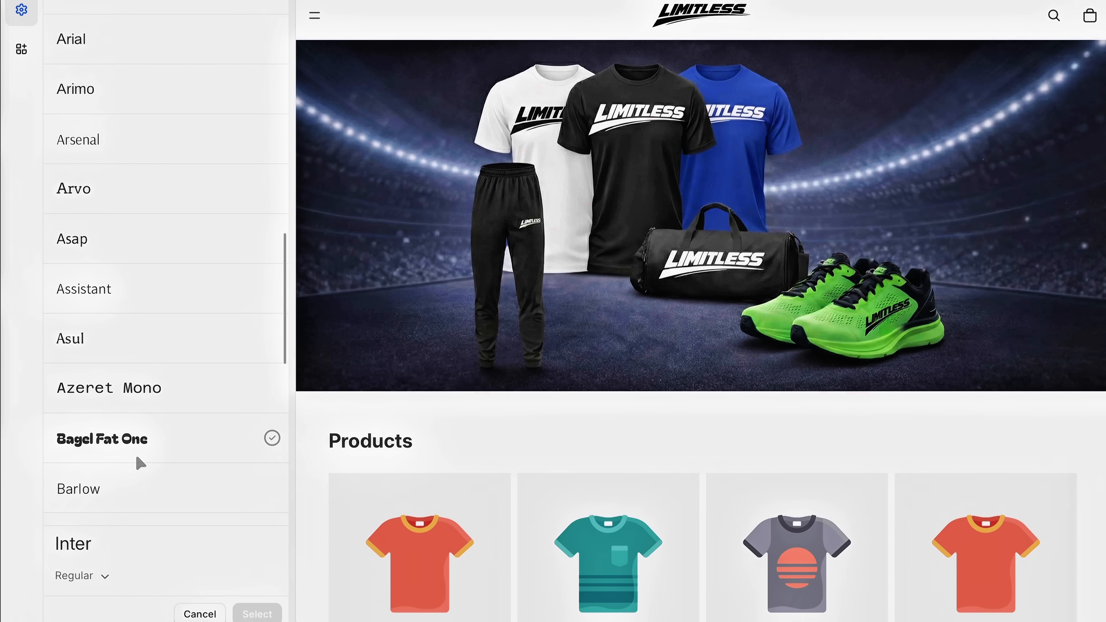
left_click(171, 580)
scroll(165, 326, "up", 1)
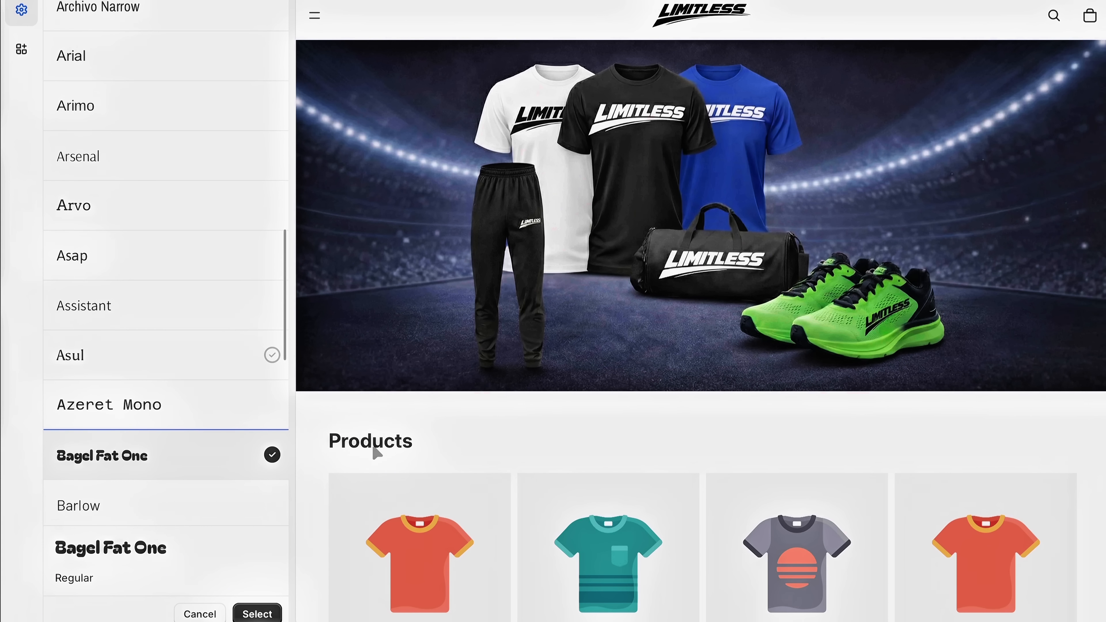
scroll(398, 471, "down", 5)
scroll(395, 453, "down", 2)
scroll(395, 440, "down", 3)
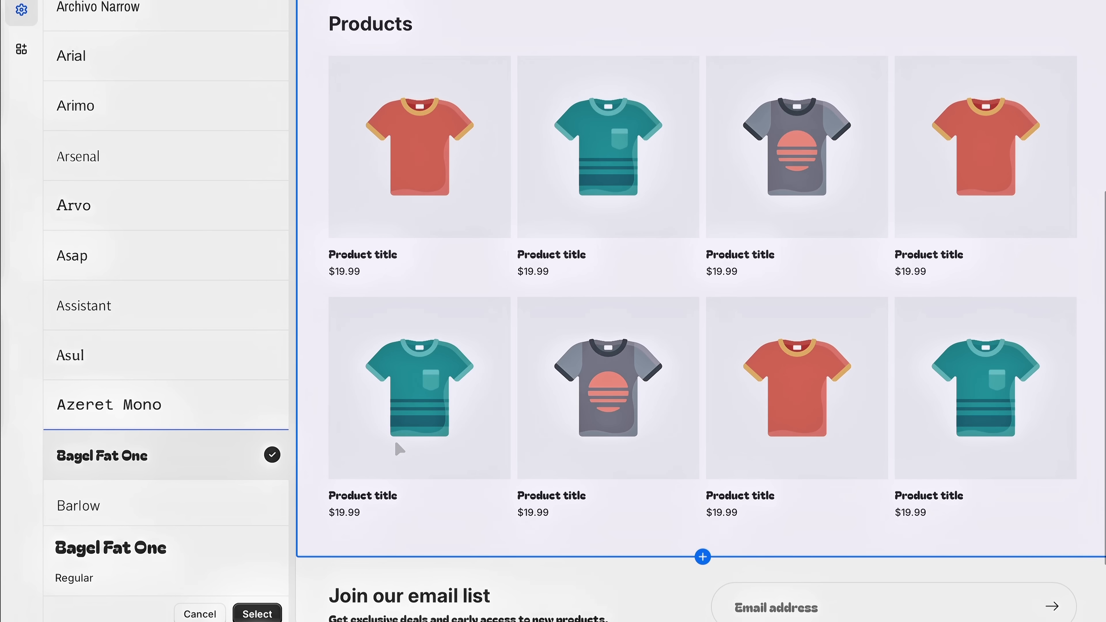
Try Archivo Black and Helvetica as the body font, and leave the font selection and typography settings without applying either.
scroll(145, 262, "up", 3)
left_click(140, 96)
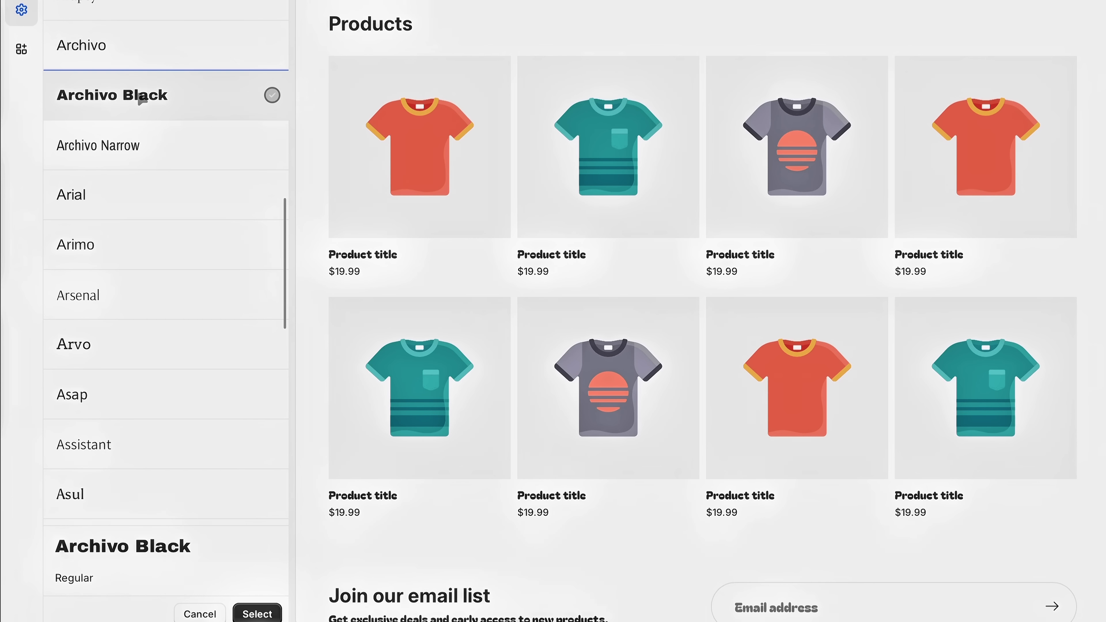
scroll(157, 176, "up", 15)
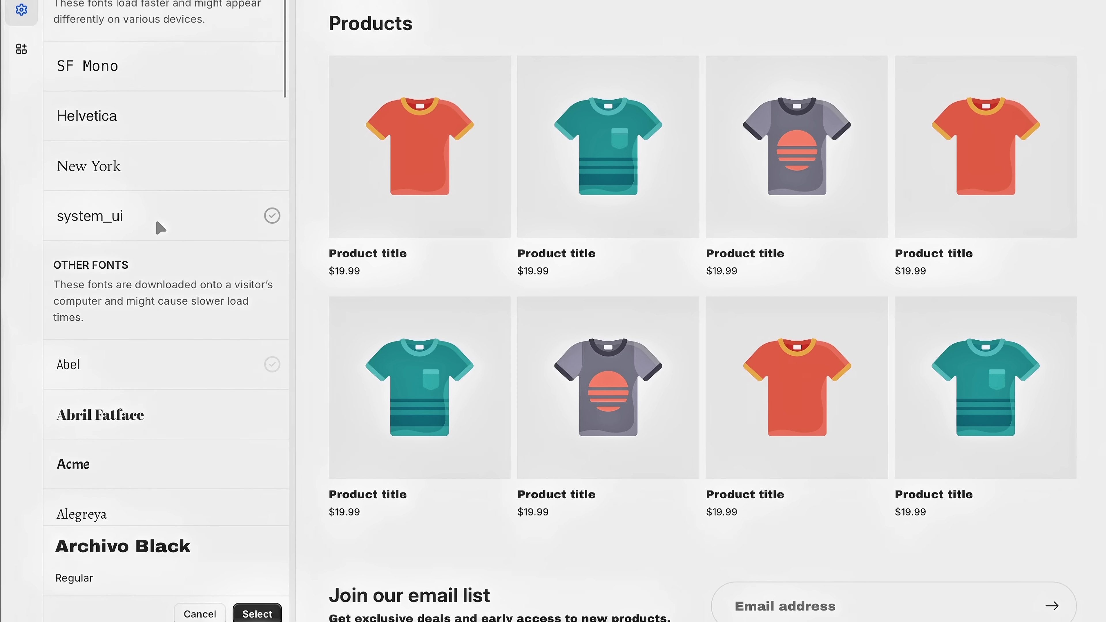
scroll(157, 183, "up", 1)
left_click(160, 135)
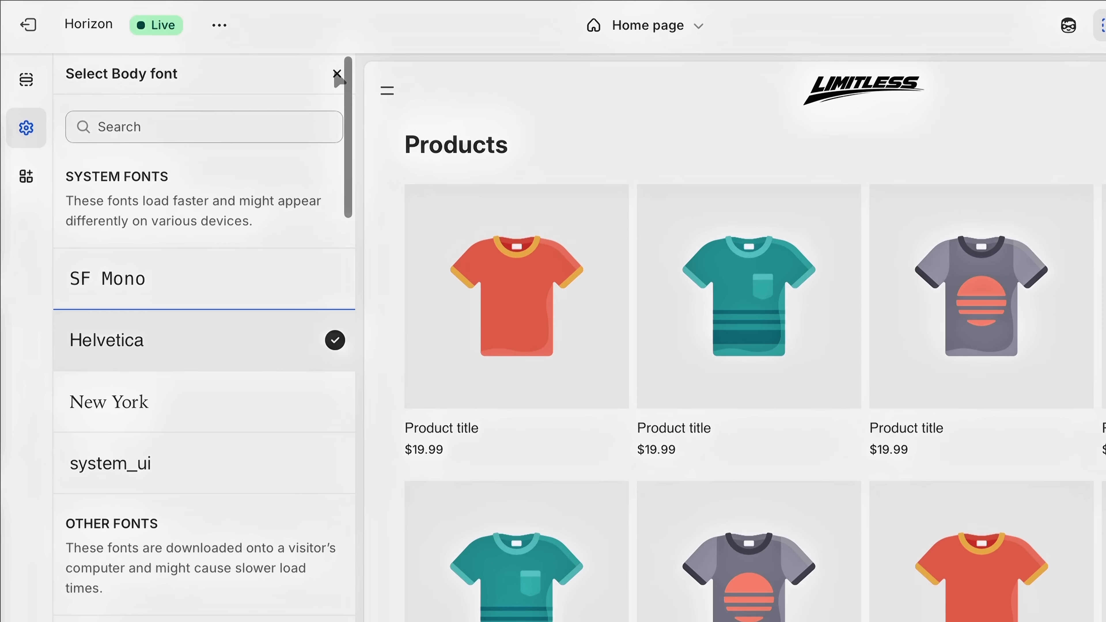
left_click(271, 67)
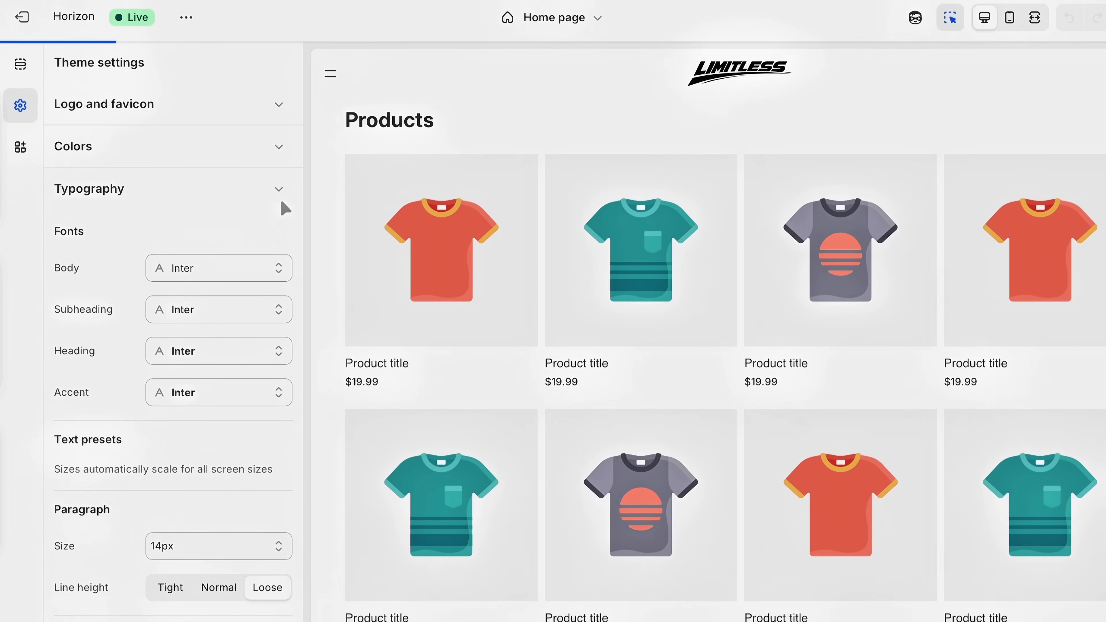
left_click(327, 225)
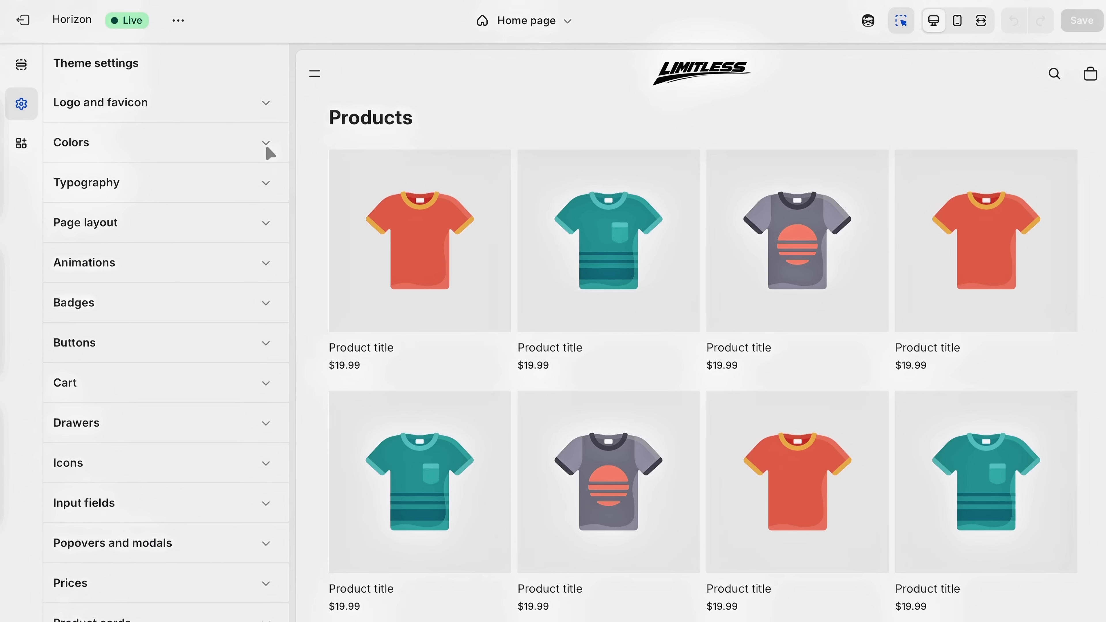
Examine the theme's color schemes, including the background, text, link and button colors of Scheme 10, and open Scheme 1.
left_click(266, 148)
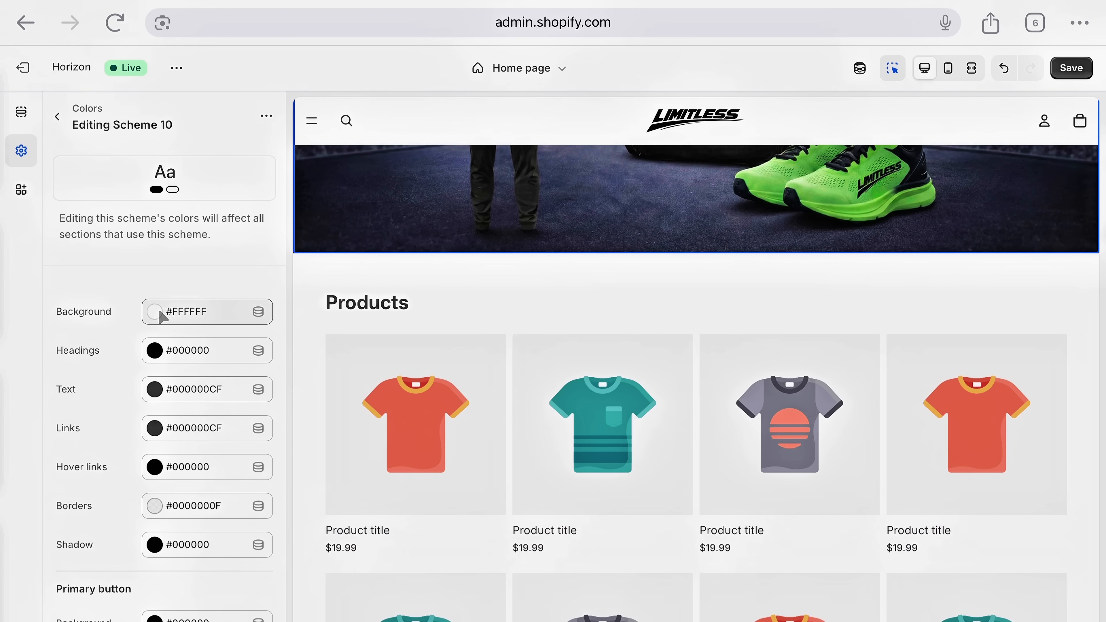
left_click(160, 313)
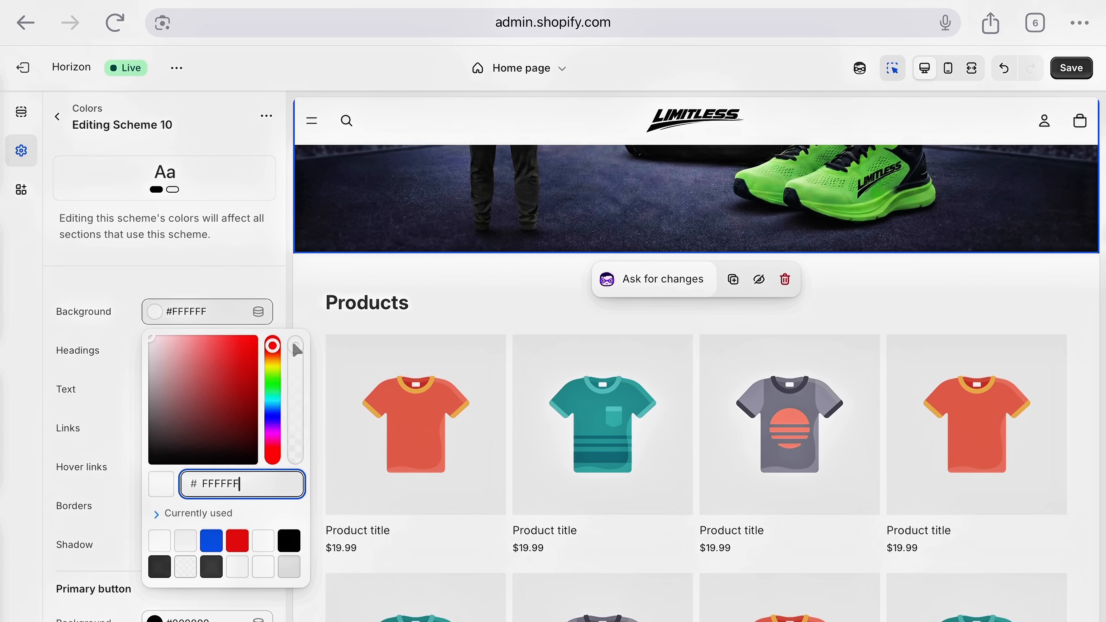
left_click(27, 371)
scroll(129, 390, "down", 2)
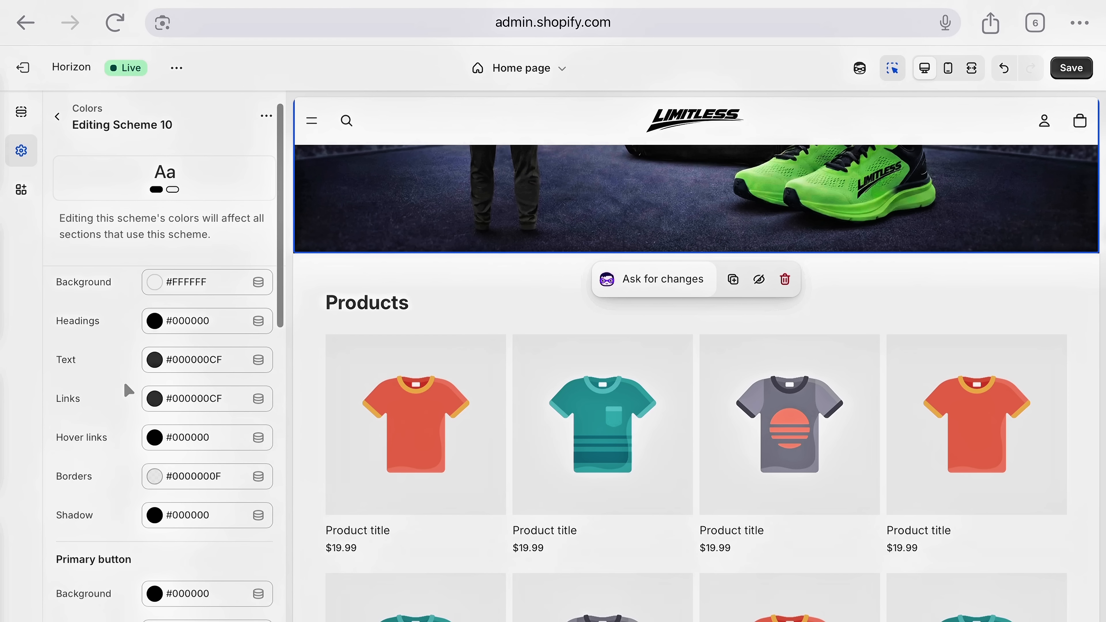
scroll(130, 379, "down", 1)
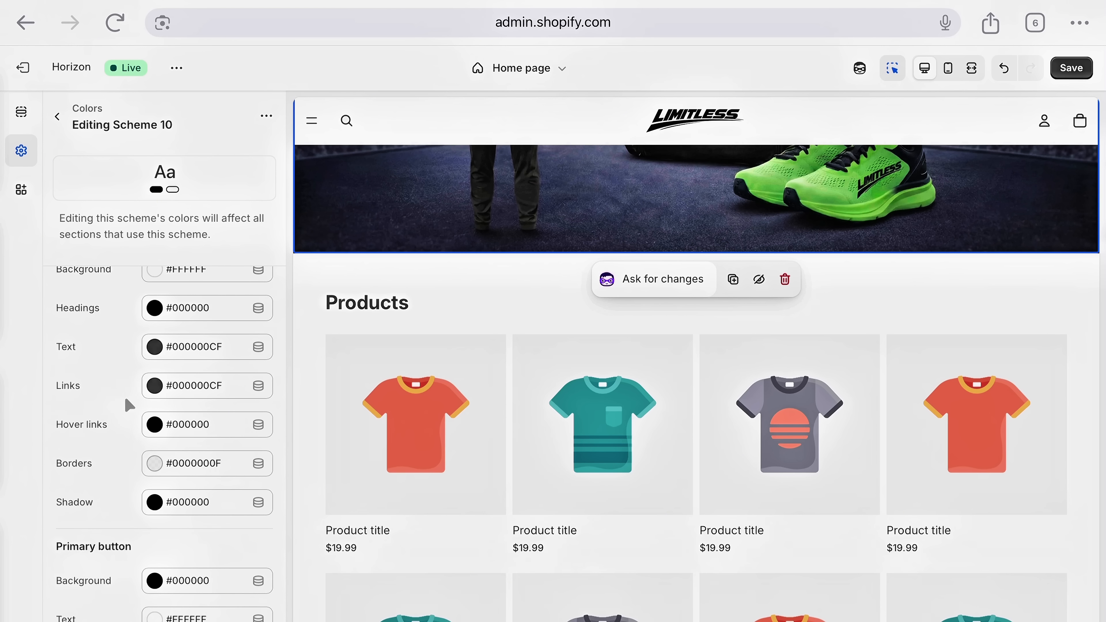
scroll(126, 374, "up", 3)
left_click(57, 117)
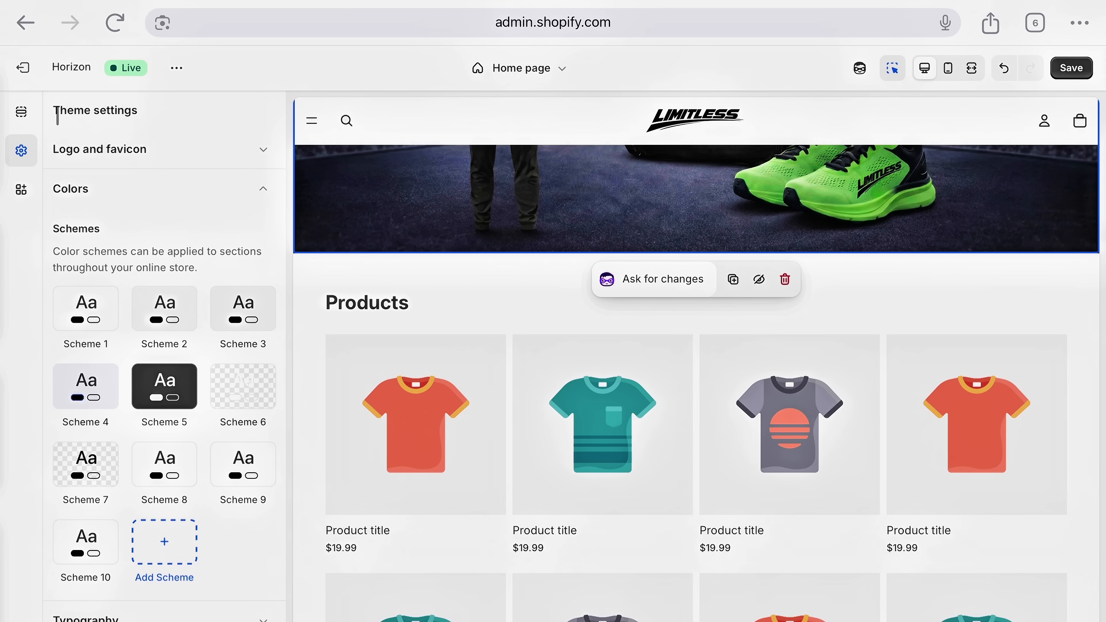
left_click(80, 308)
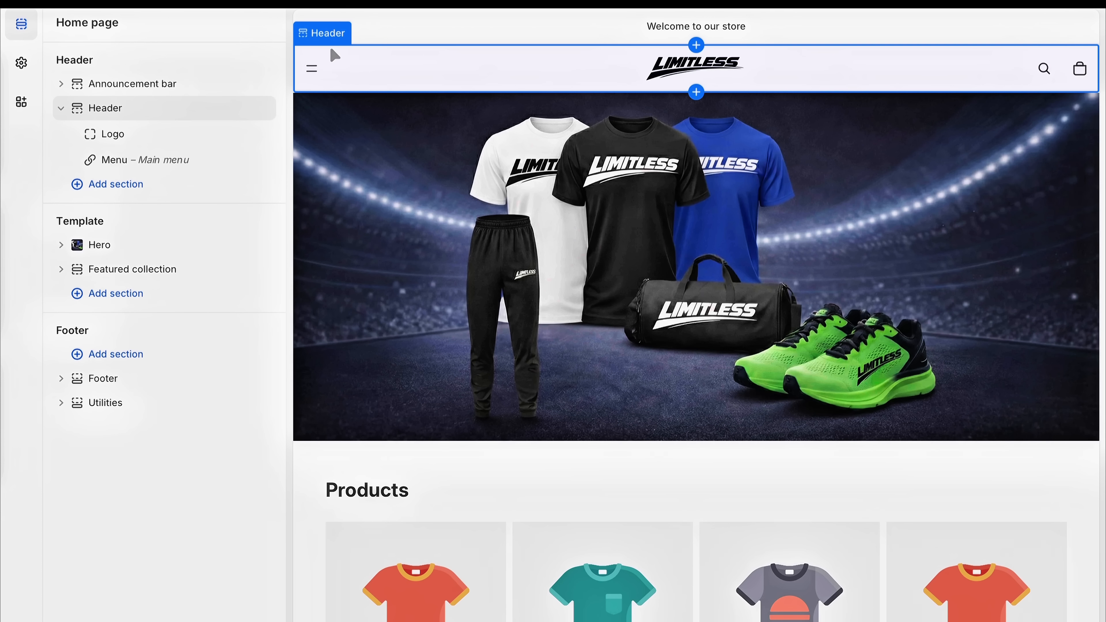
Set the header section's default color scheme to Scheme 4.
left_click(330, 46)
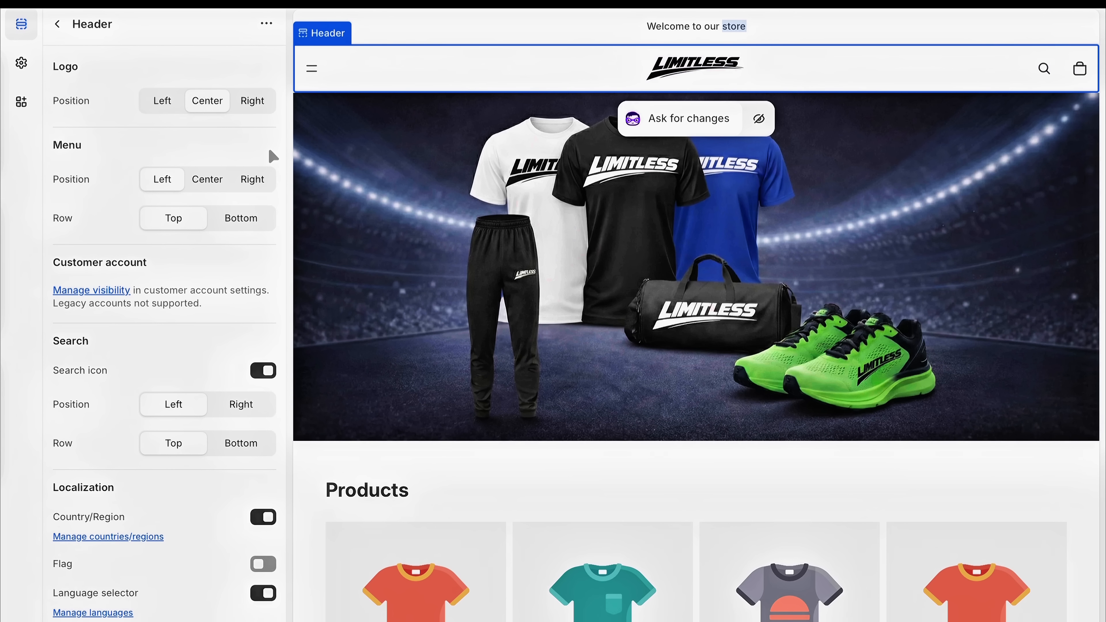
scroll(212, 177, "down", 15)
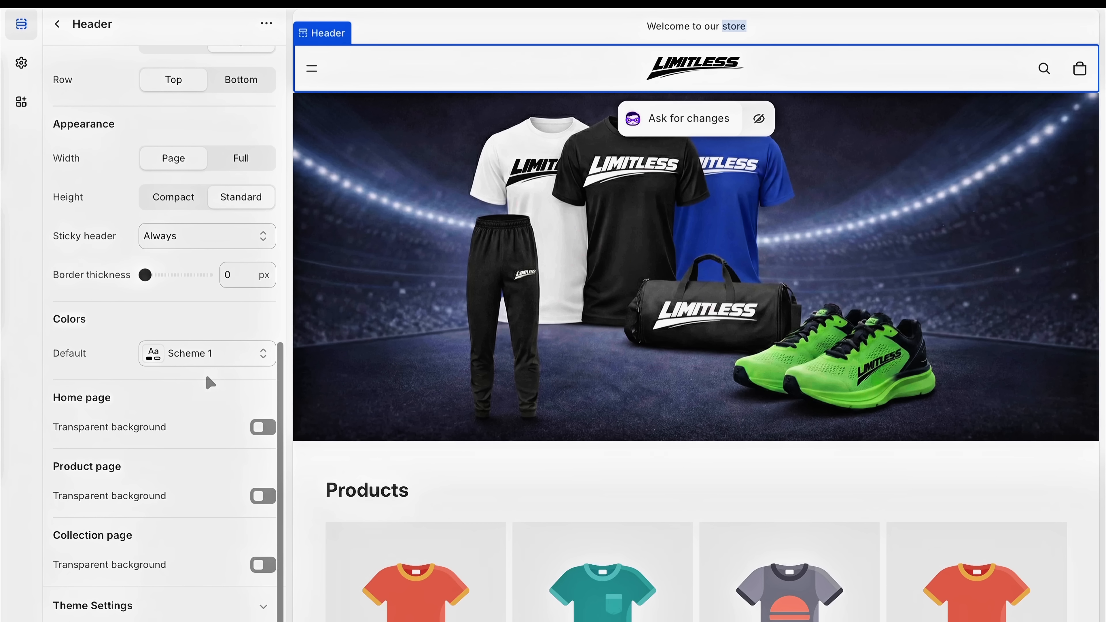
left_click(199, 354)
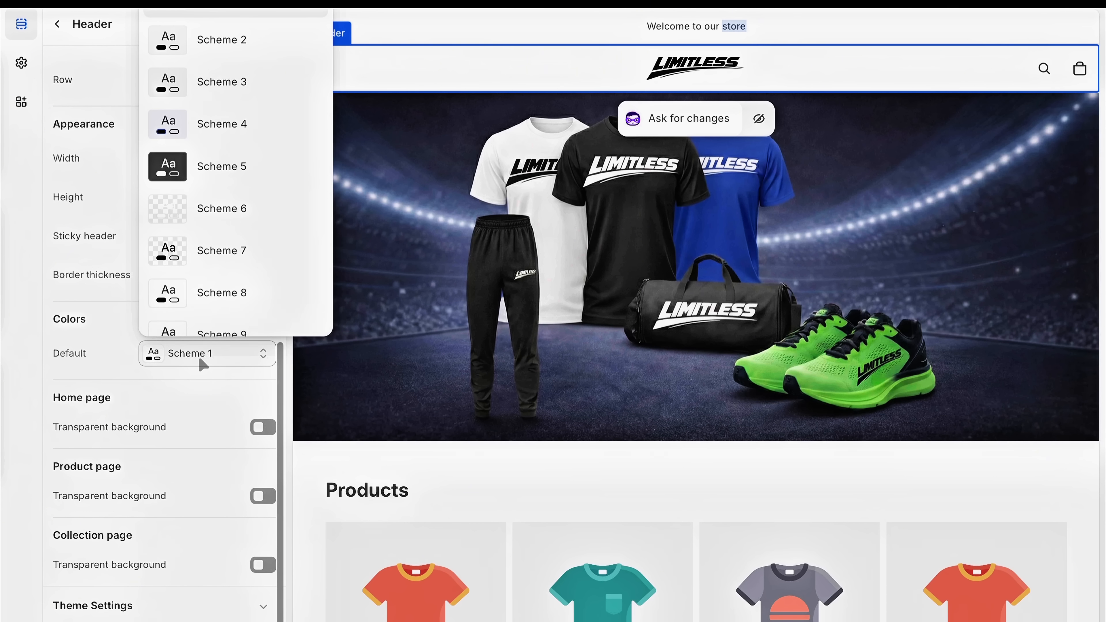
left_click(242, 127)
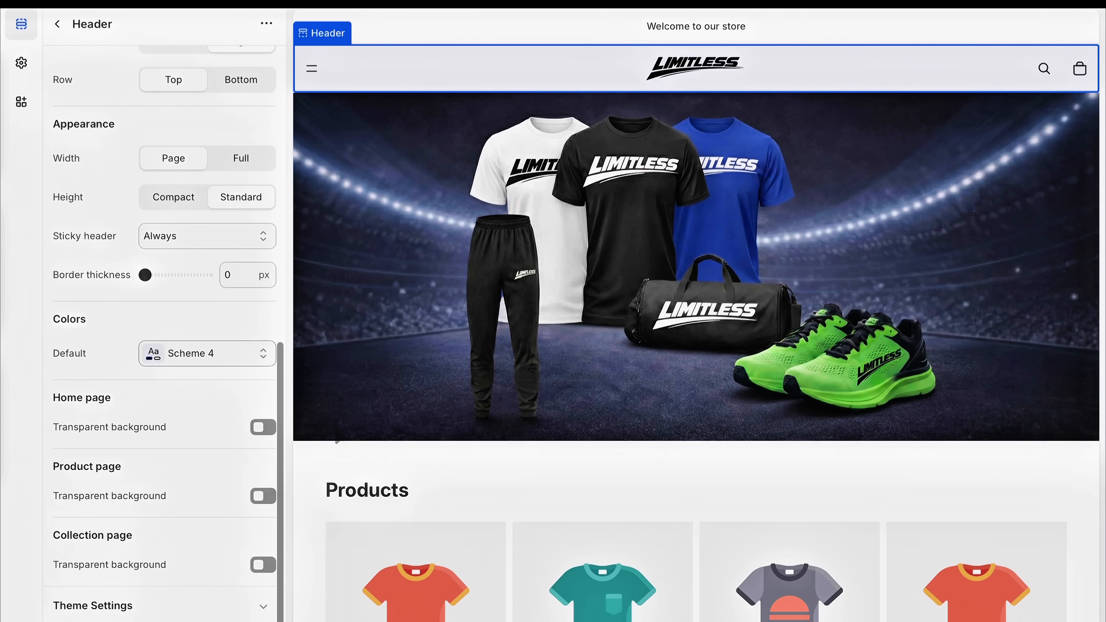
Apply color scheme Scheme 4 to the Featured collection section on the home page.
scroll(339, 435, "down", 10)
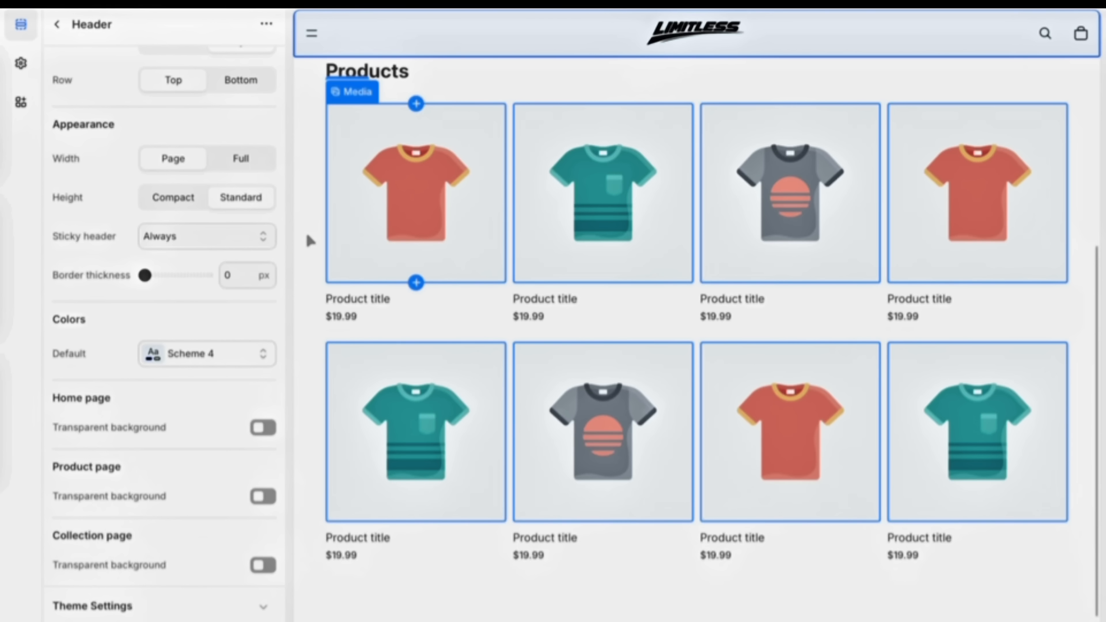
left_click(310, 241)
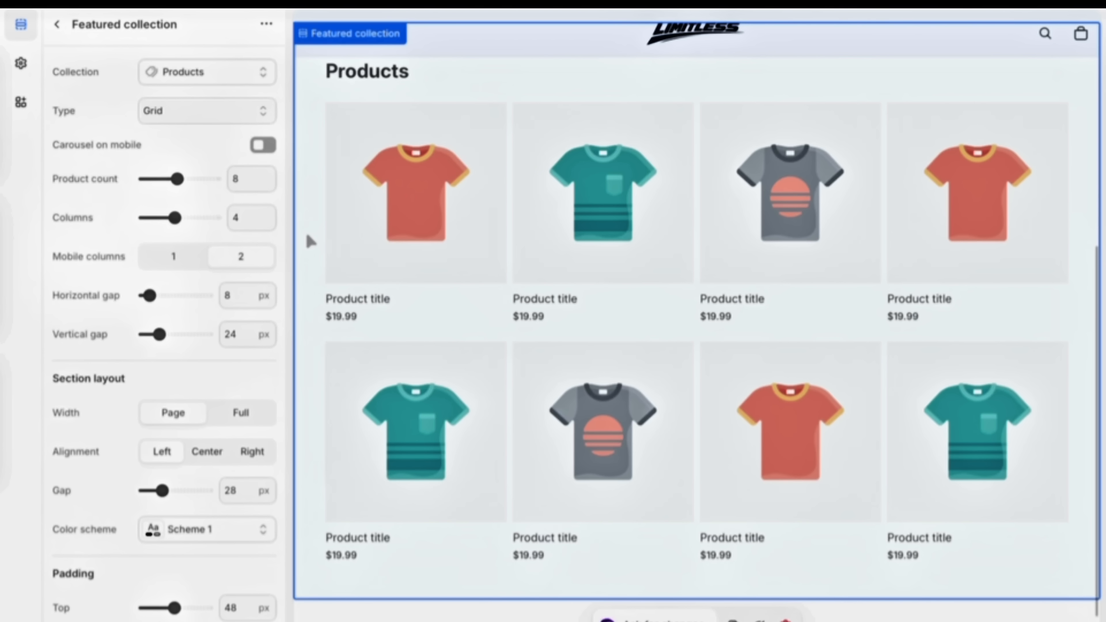
left_click(210, 526)
left_click(227, 136)
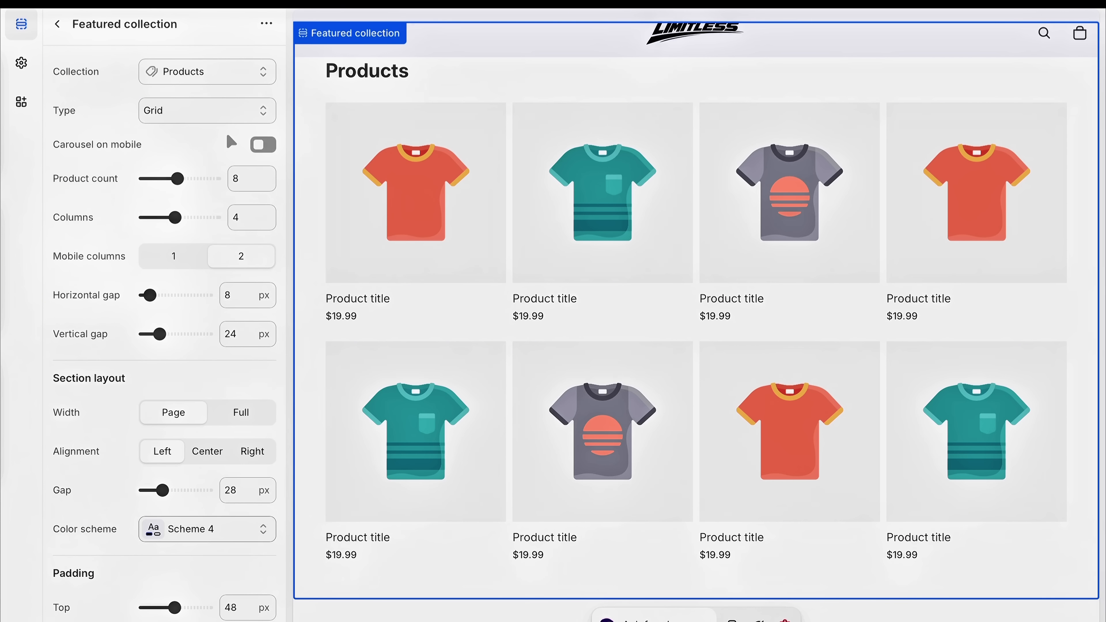
scroll(301, 497, "up", 10)
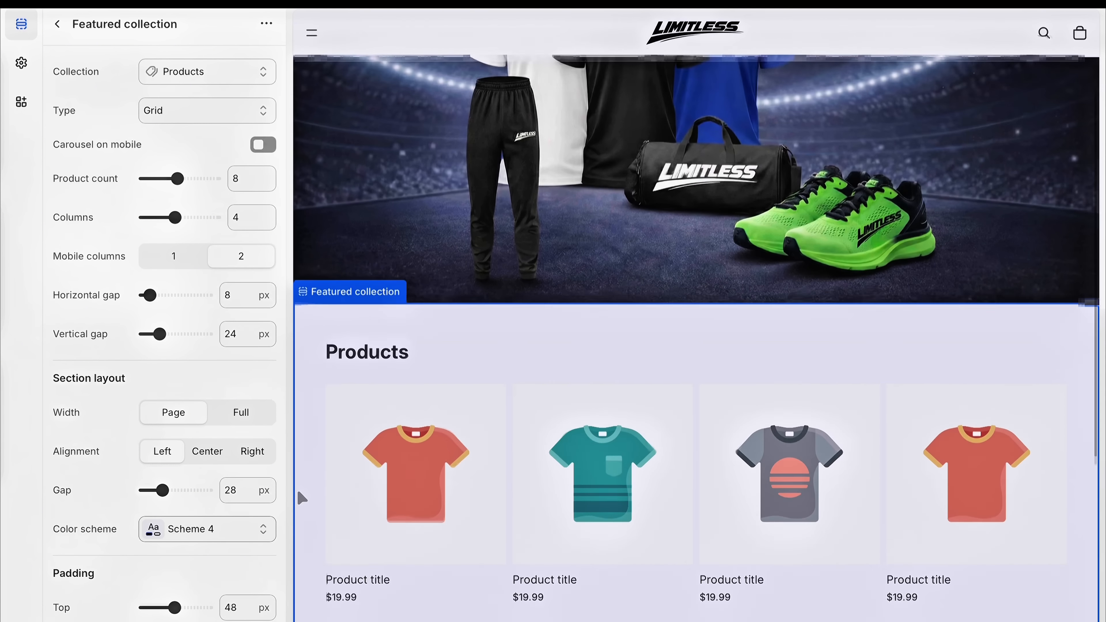
Set the Featured collection section's color scheme to Scheme 1.
scroll(302, 498, "down", 10)
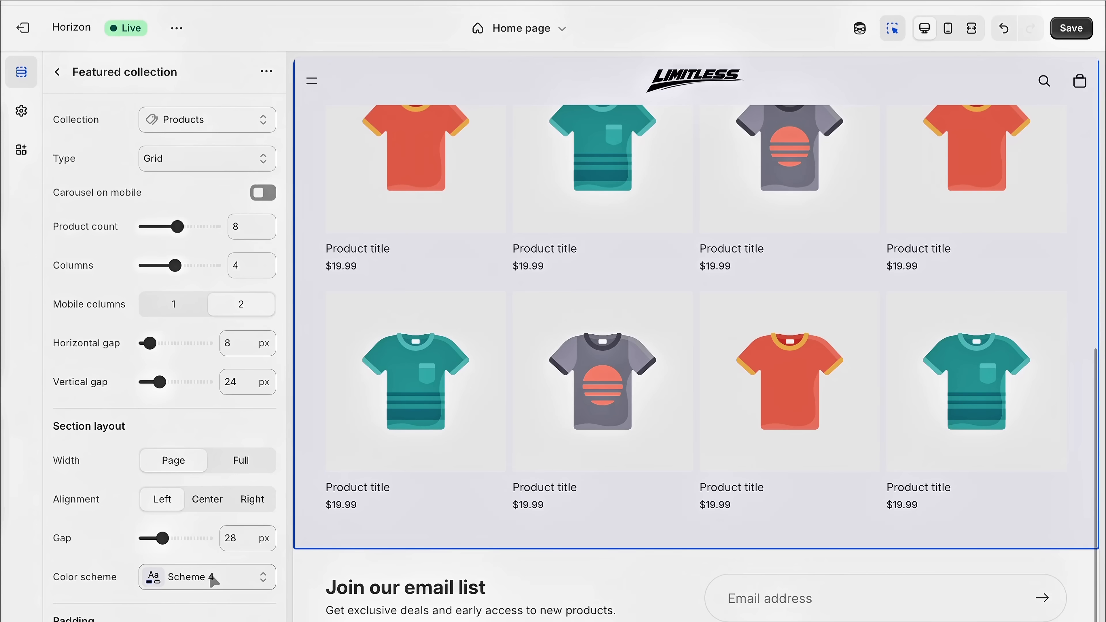
left_click(214, 530)
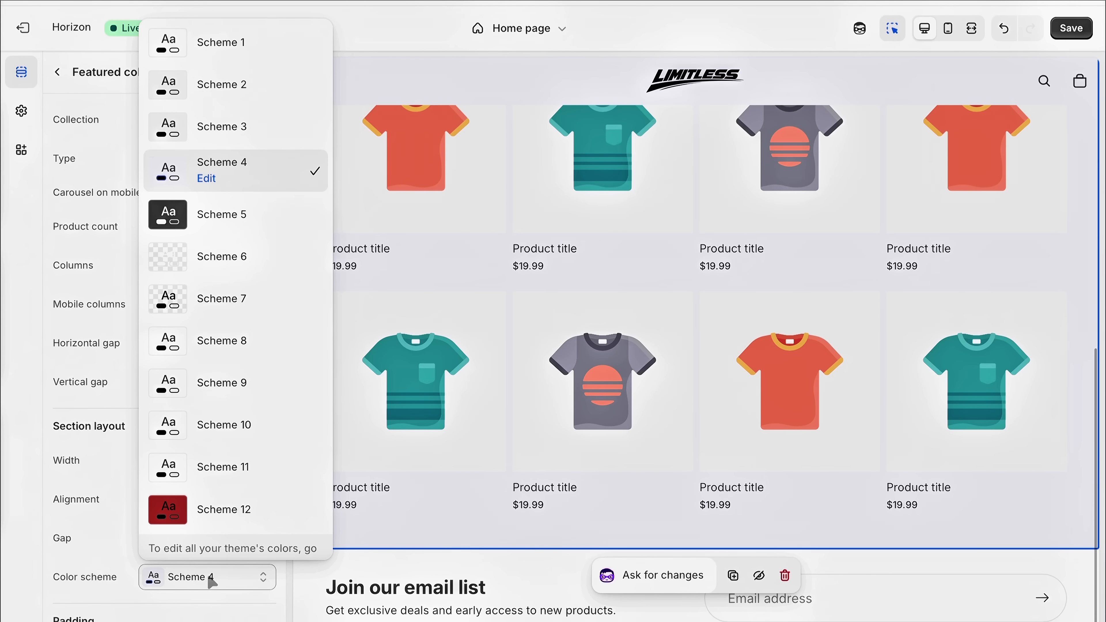
left_click(236, 51)
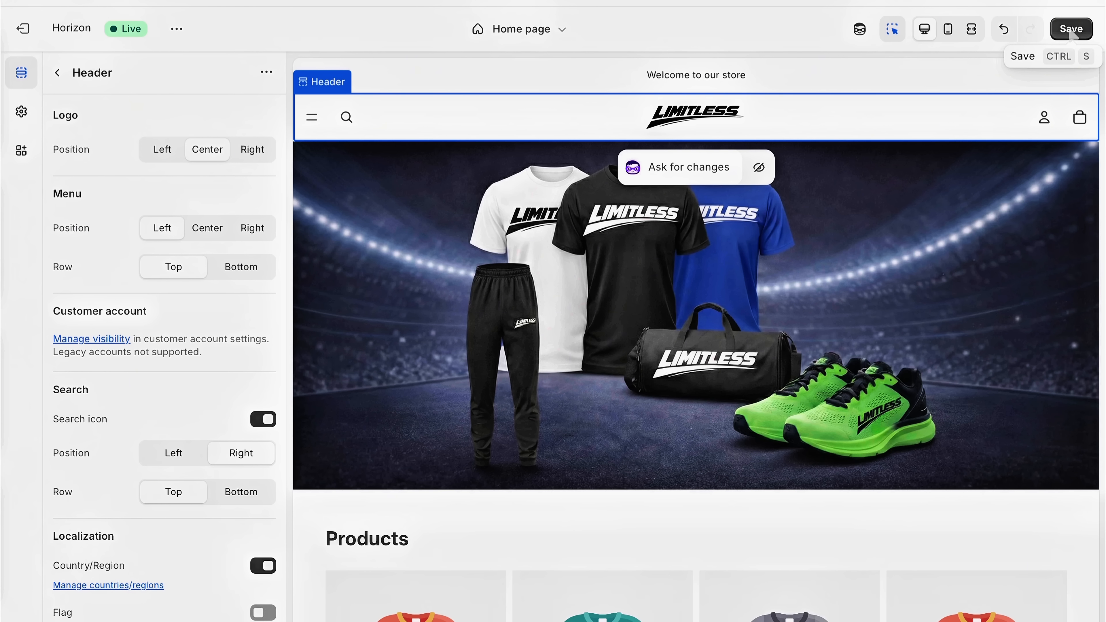
Save the theme changes, leaving the theme editor to start adding a new product to the store.
left_click(1072, 31)
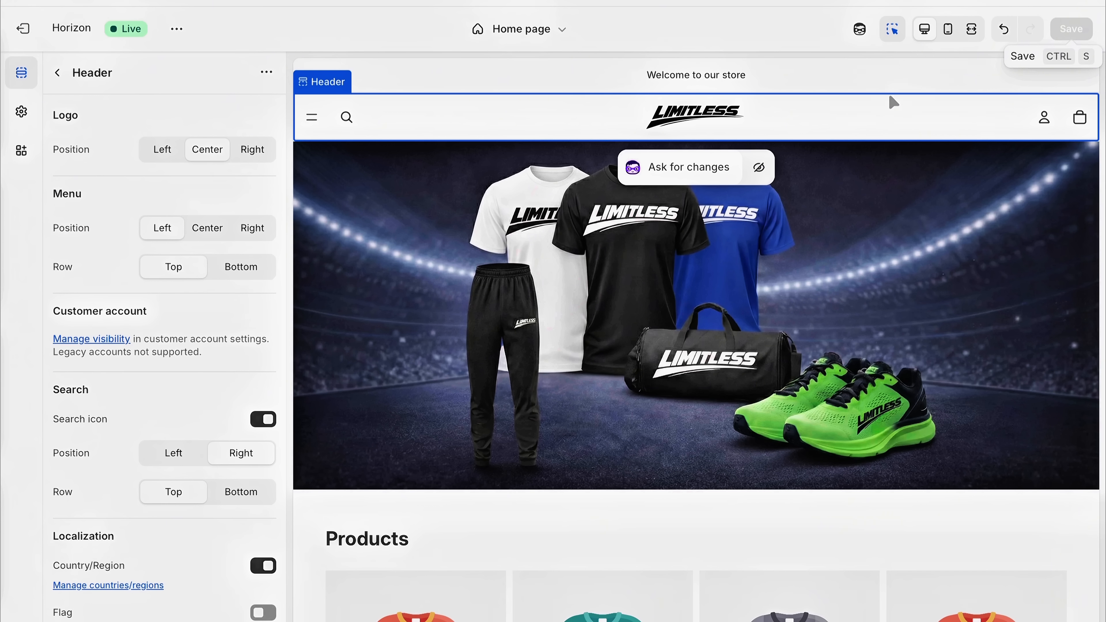
left_click(24, 30)
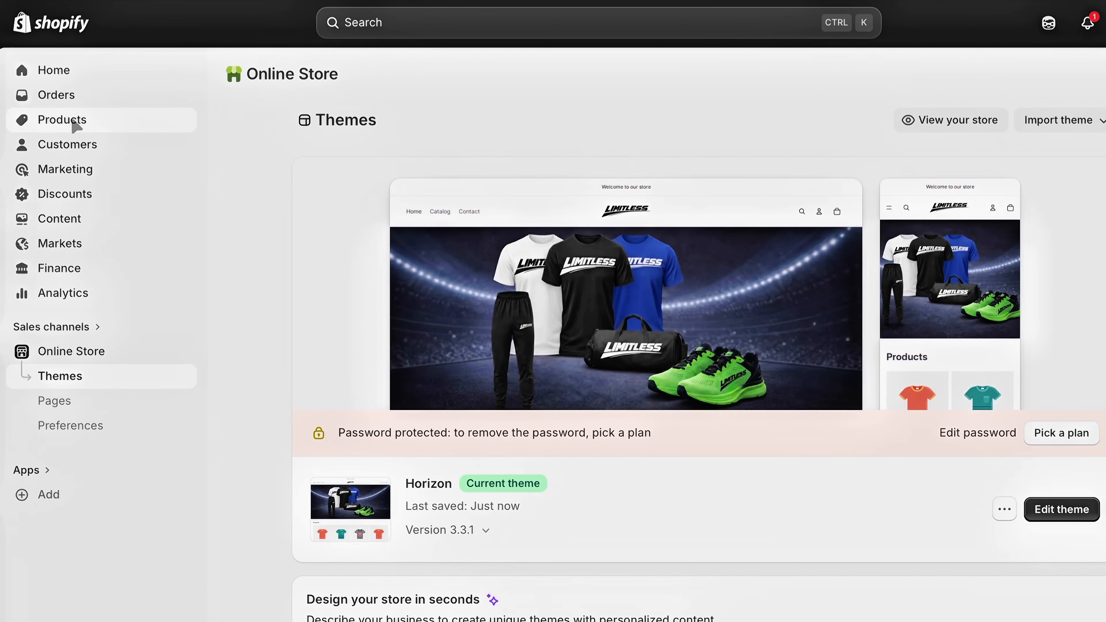
left_click(75, 125)
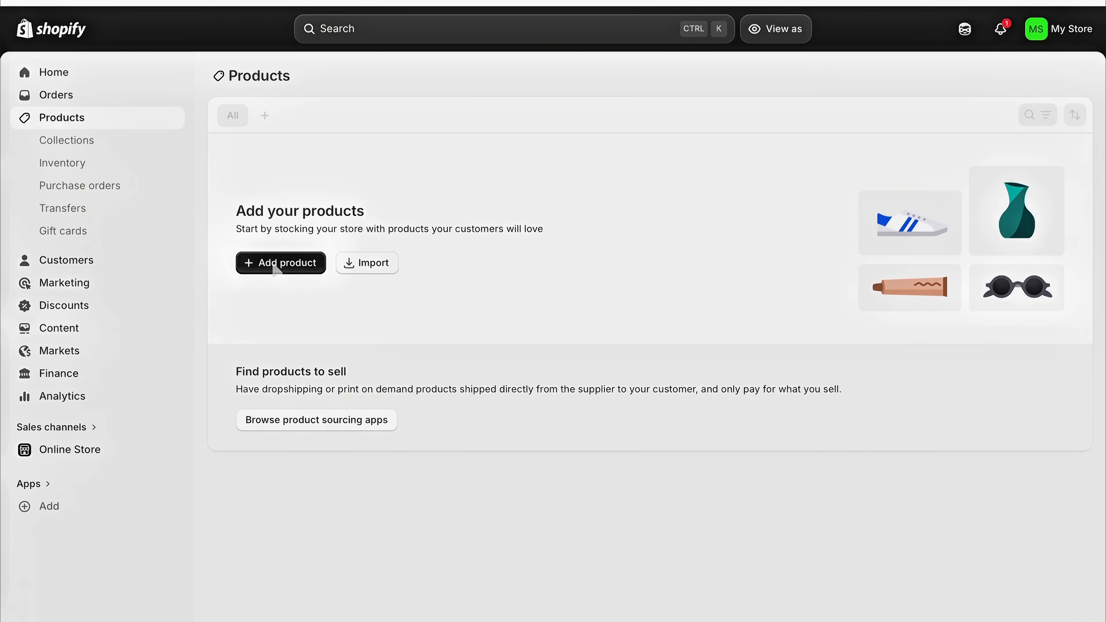
left_click(274, 267)
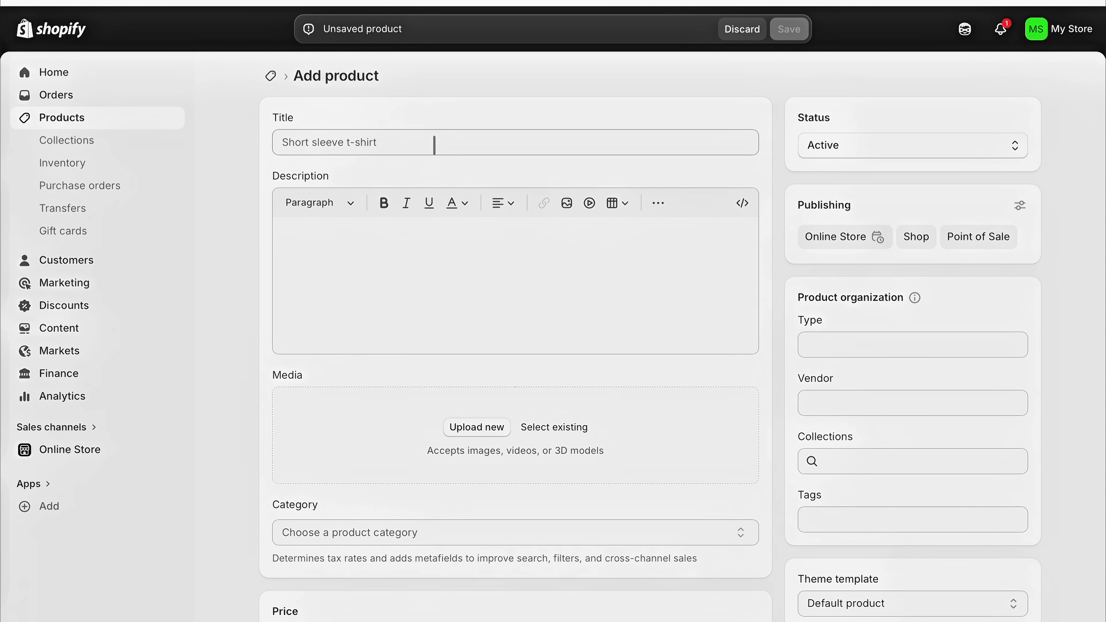
Copy the name "LIMITLESS Performance Sport Shirt" from the product notes into the new product's title.
left_click(442, 142)
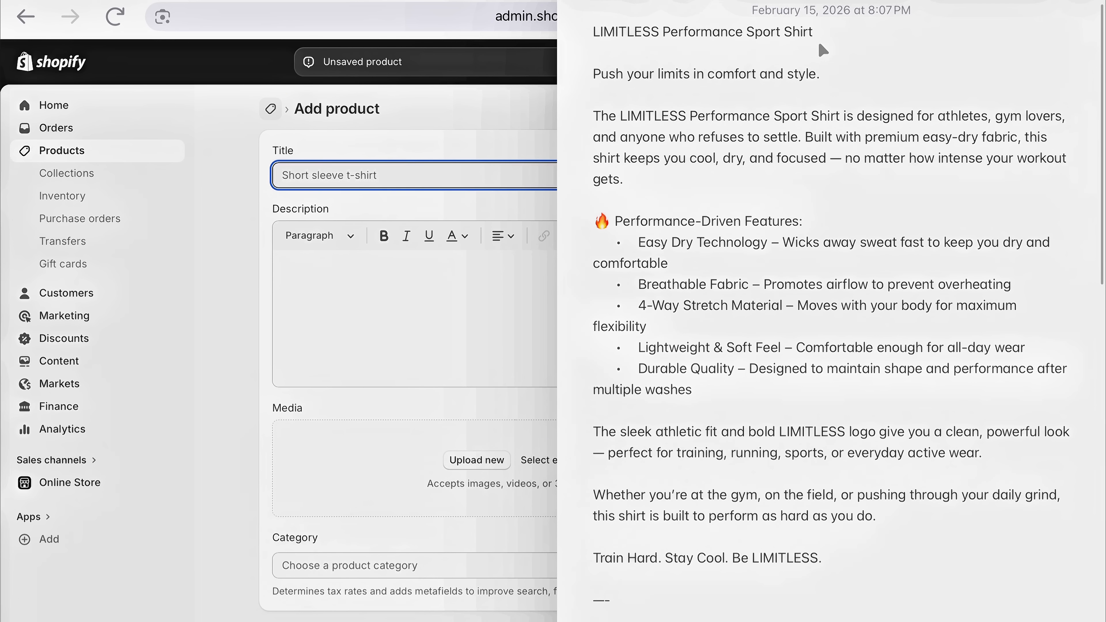
left_click(594, 33, "shift")
key("super+c")
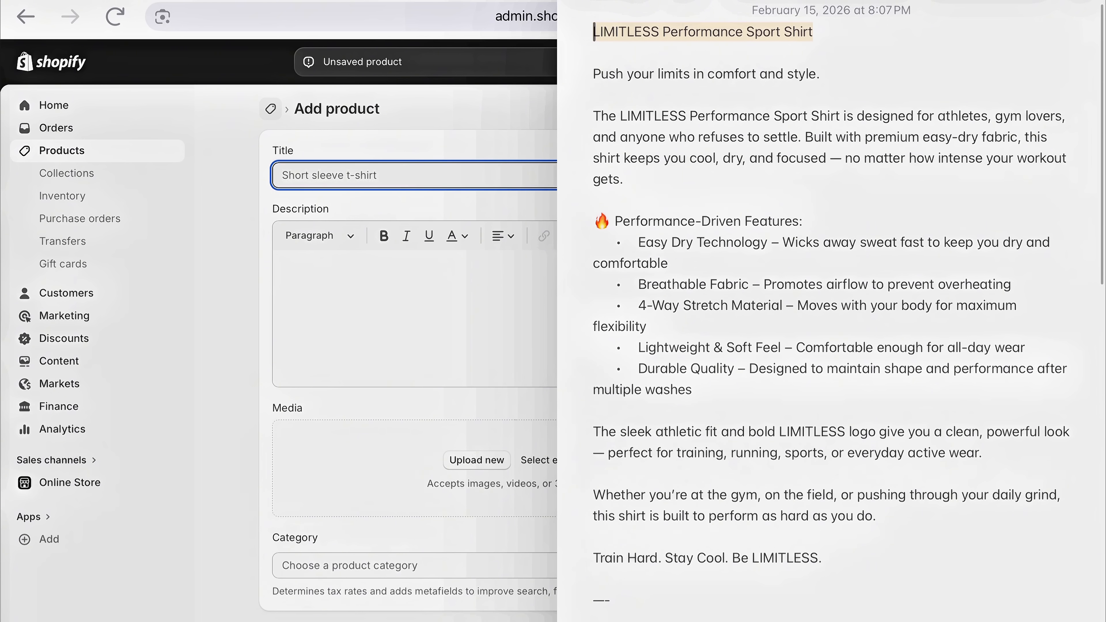
left_click(398, 168)
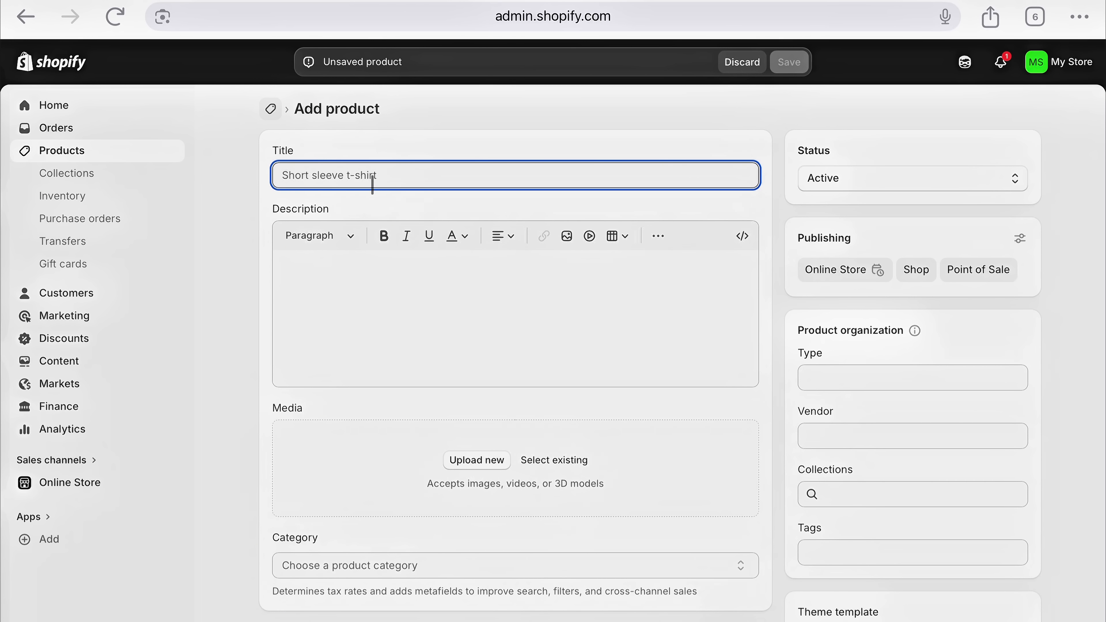
key("super+v")
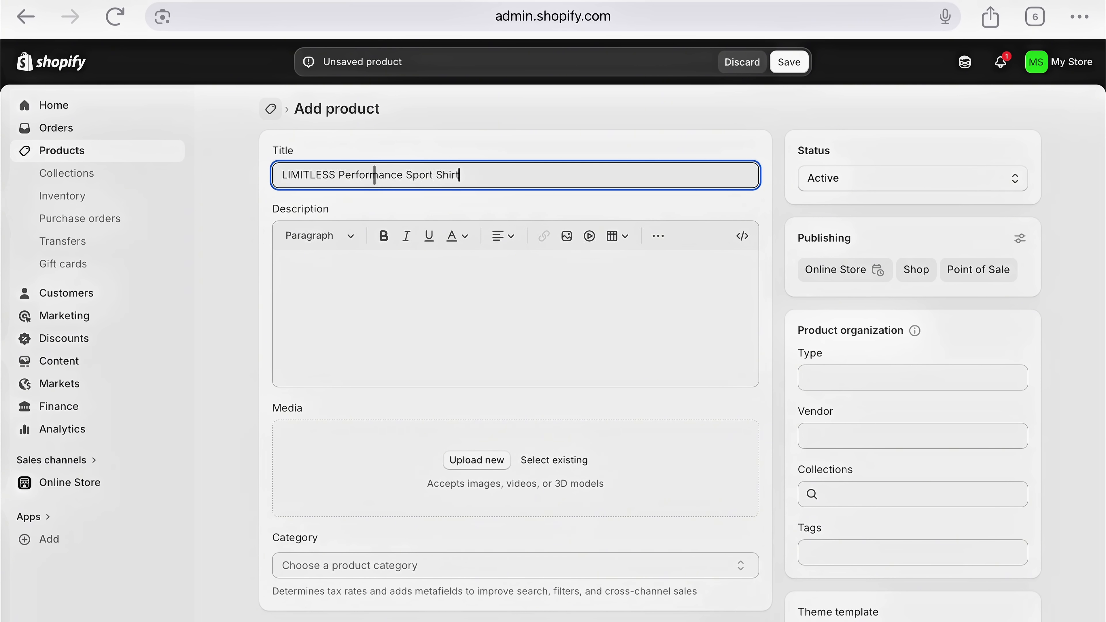
Copy the shirt text from "Push your limits in comfort and style." through "Be LIMITLESS." from the notes into the product description.
key("super+Tab")
key("Up")
key("Up")
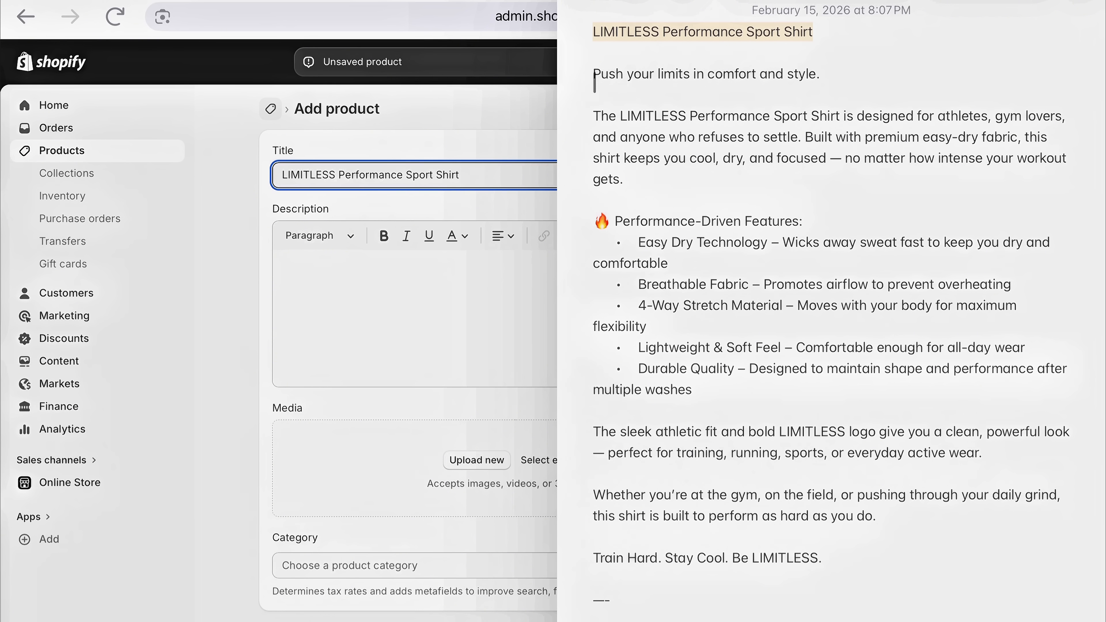
left_click(837, 563, "shift")
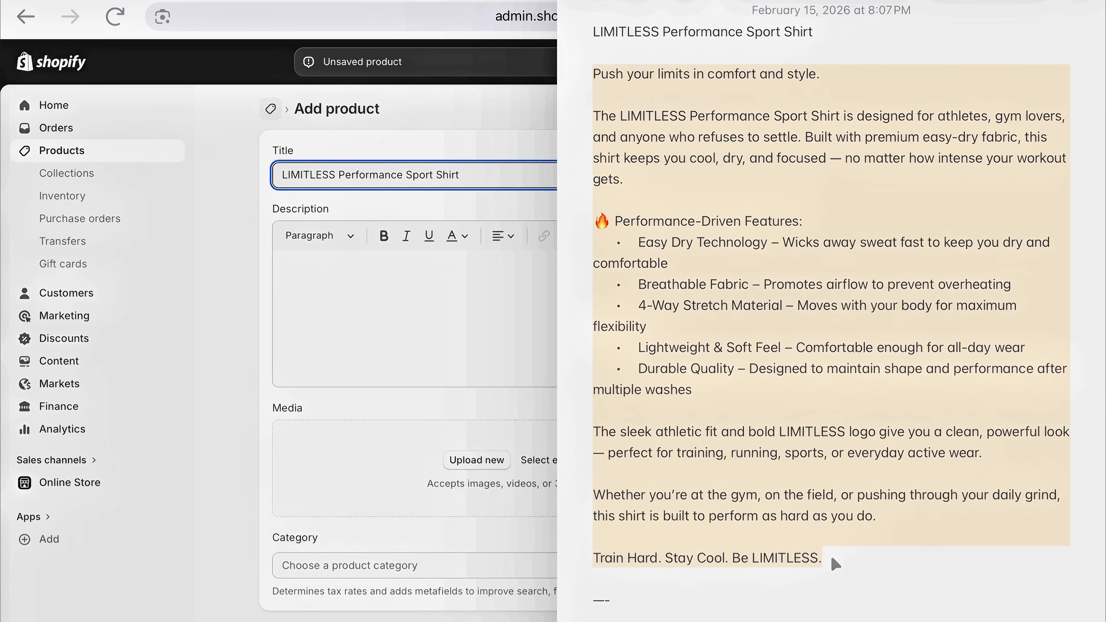
left_click(376, 306)
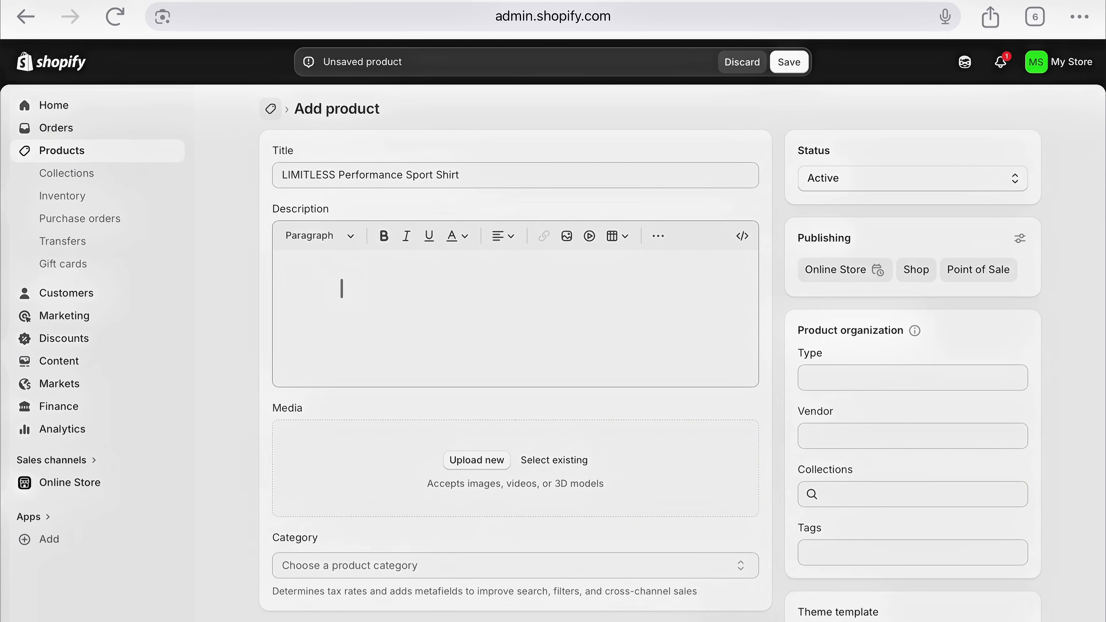
left_click(341, 288)
type("Push your limits in comfort and style. The LIMITLESS Performance Sport Shirt is designed for athletes, gym lovers, and anyone who refuses to settle. Built with premium easy-dry fabric, this shirt keeps you cool, dry, and focused — no matter how intense your workout gets. Performance-Driven Features: • Easy Dry Technology – Wicks away sweat fast to keep you dry and comfortable • Breathable Fabric – Promotes airflow to prevent overheating • 4-Way Stretch Material – Moves with your body for maximum flexibility • Lightweight & Soft Feel – Comfortable enough for all-day wear • Durable Quality – Designed to maintain shape and performance after multiple washes The sleek athletic fit and bold LIMITLESS logo give you a clean, powerful look — perfect for training, running, sports, or everyday active wear. Whether you’re at the gym, on the field, or pushing through your daily grind, this shirt is built to perform as hard as you do. Train Hard. Stay Cool. Be LIMITLESS.")
scroll(510, 379, "down", 5)
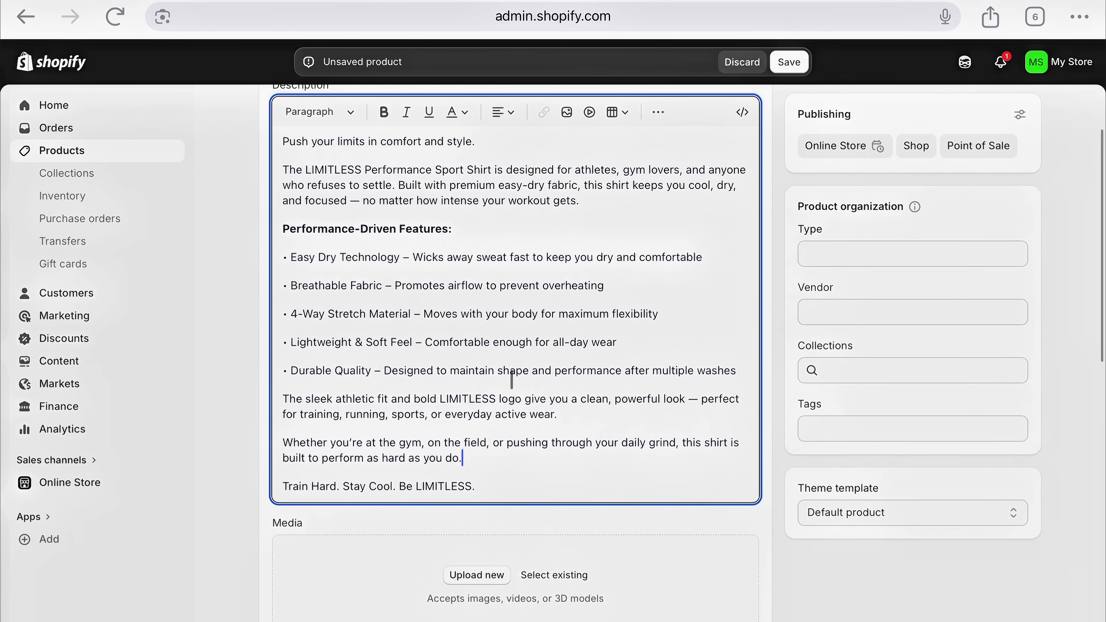
Upload the white, black and blue LIMITLESS T-shirt photos from the photo library as the product's media.
scroll(379, 527, "down", 1)
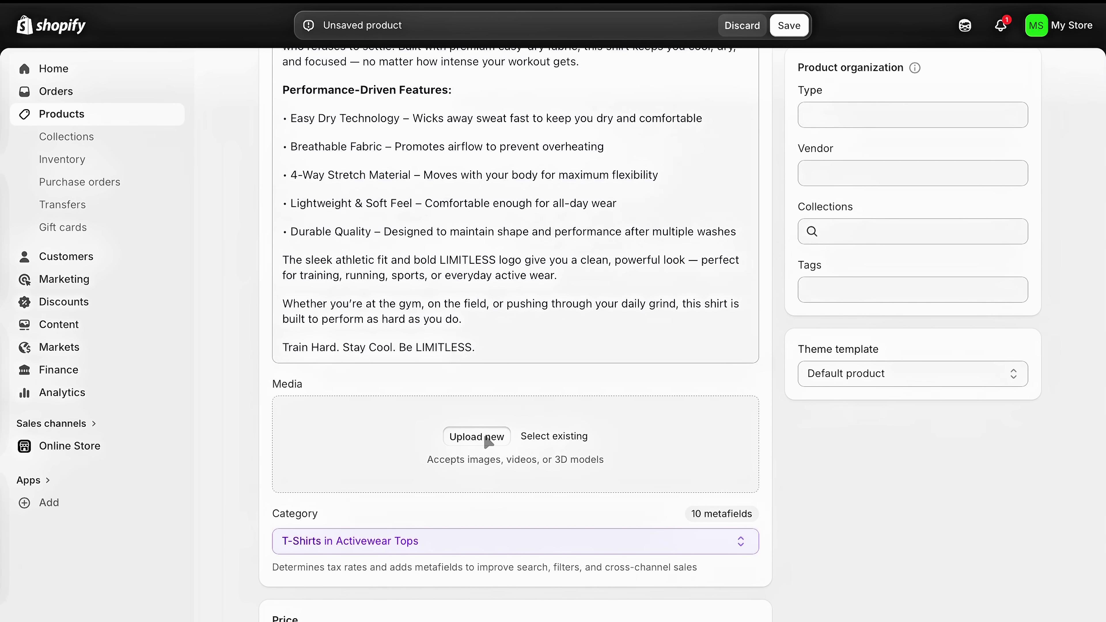
left_click(479, 436)
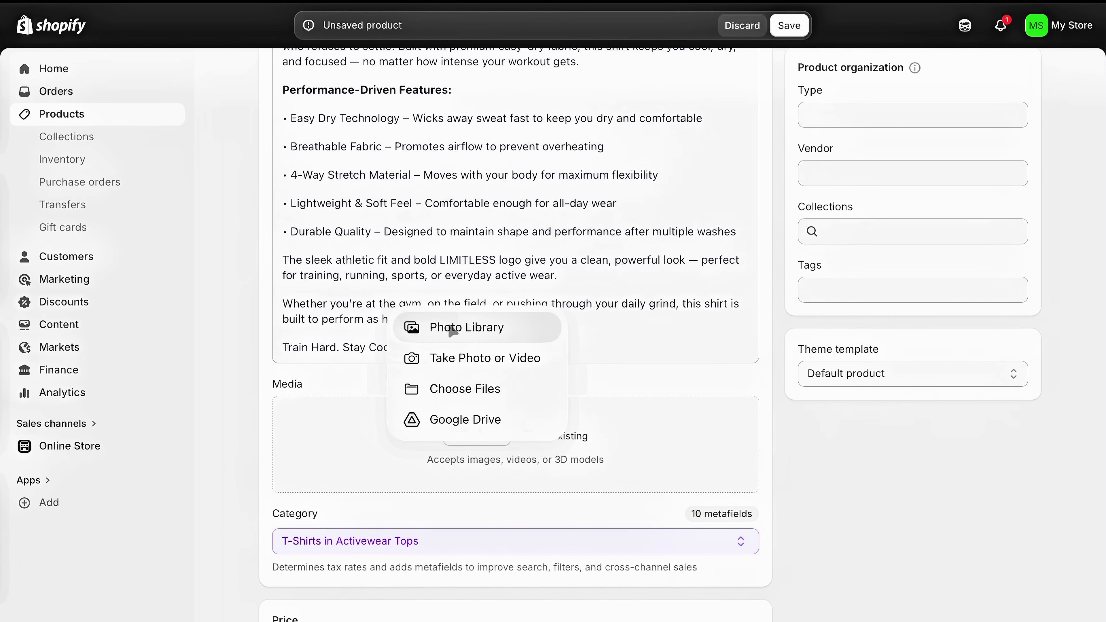
left_click(448, 324)
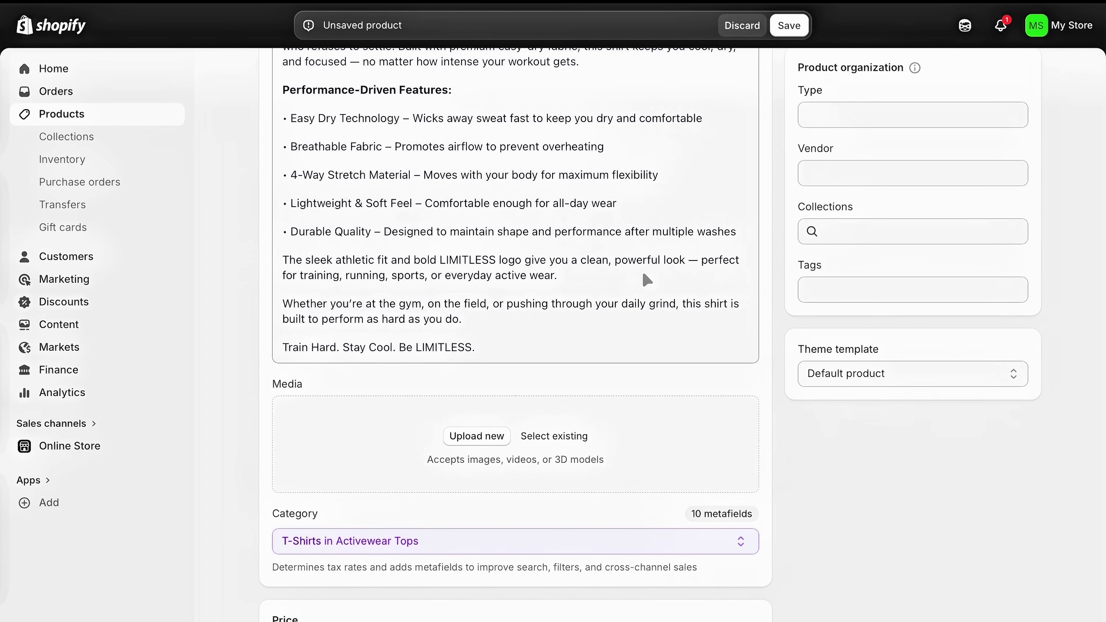
scroll(596, 355, "down", 1)
scroll(658, 340, "down", 8)
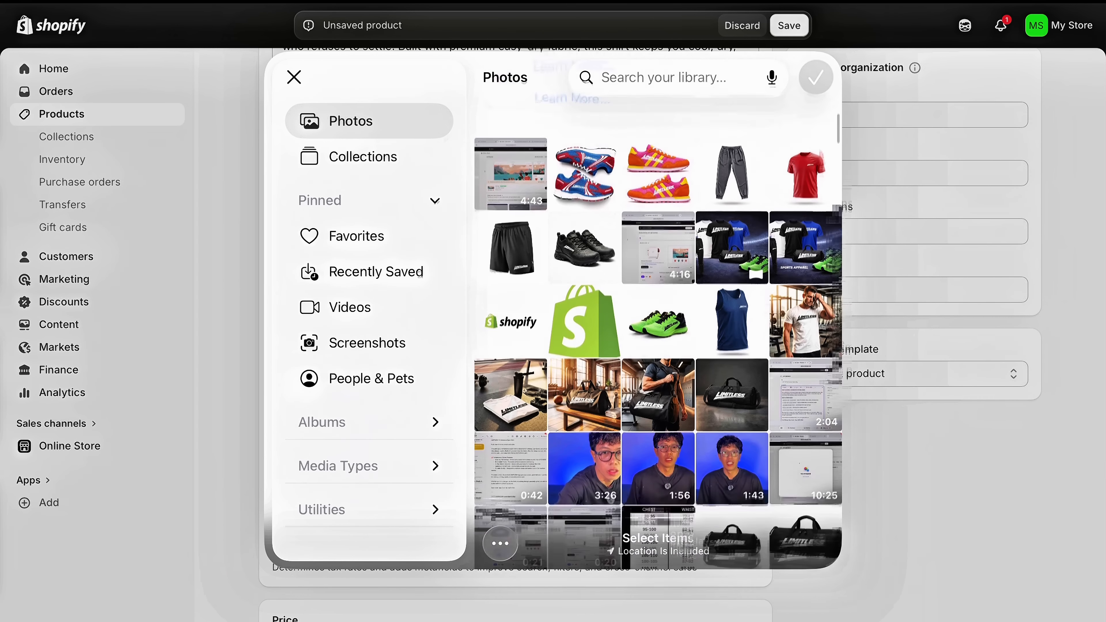
left_click(658, 339)
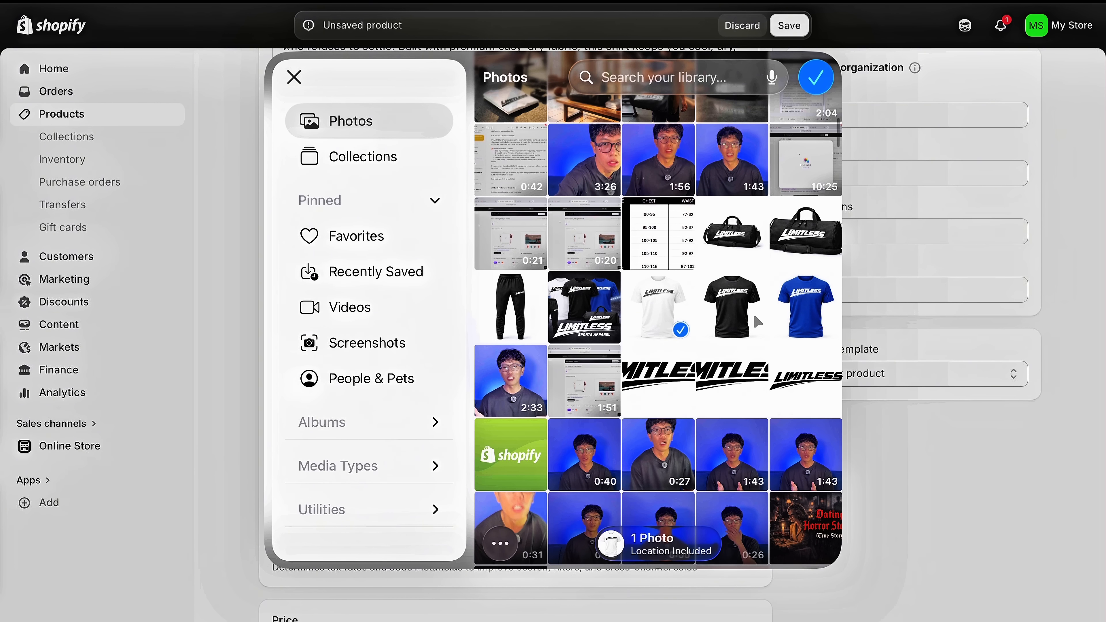
left_click(732, 331)
left_click(805, 332)
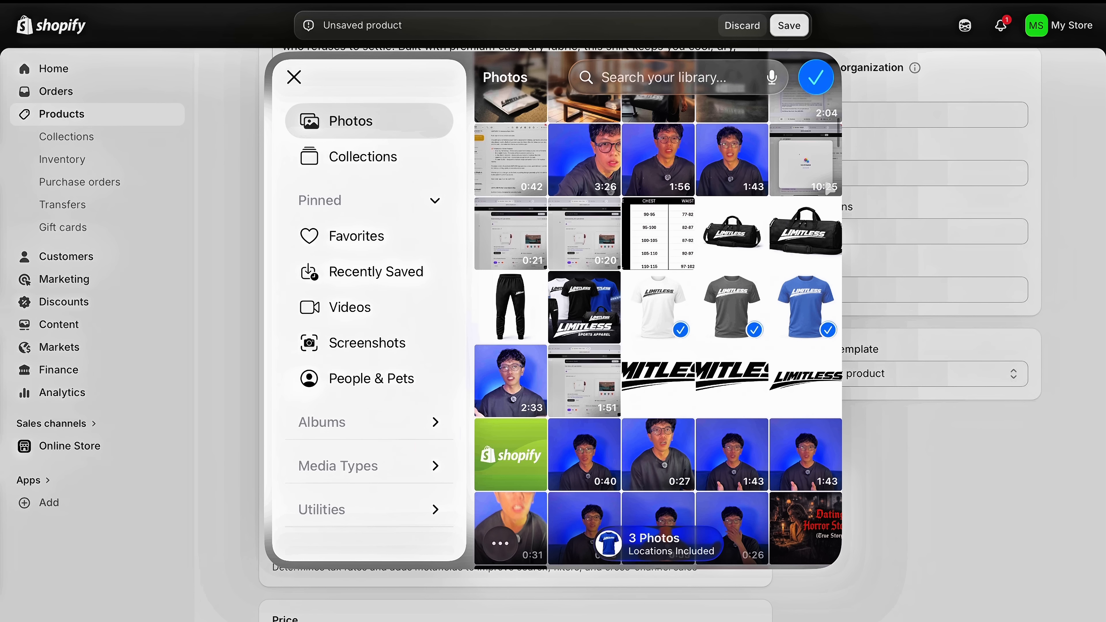
left_click(816, 77)
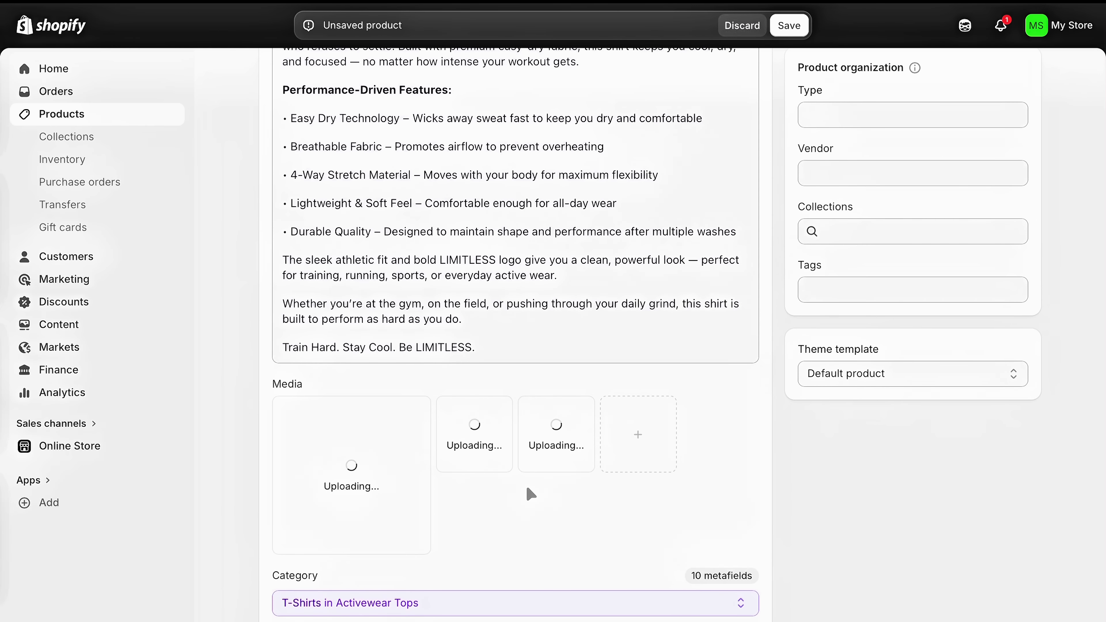
Set the product's price to $39.99 and compare-at price to $59.99, with tax not charged on it.
scroll(528, 425, "down", 5)
left_click(331, 485)
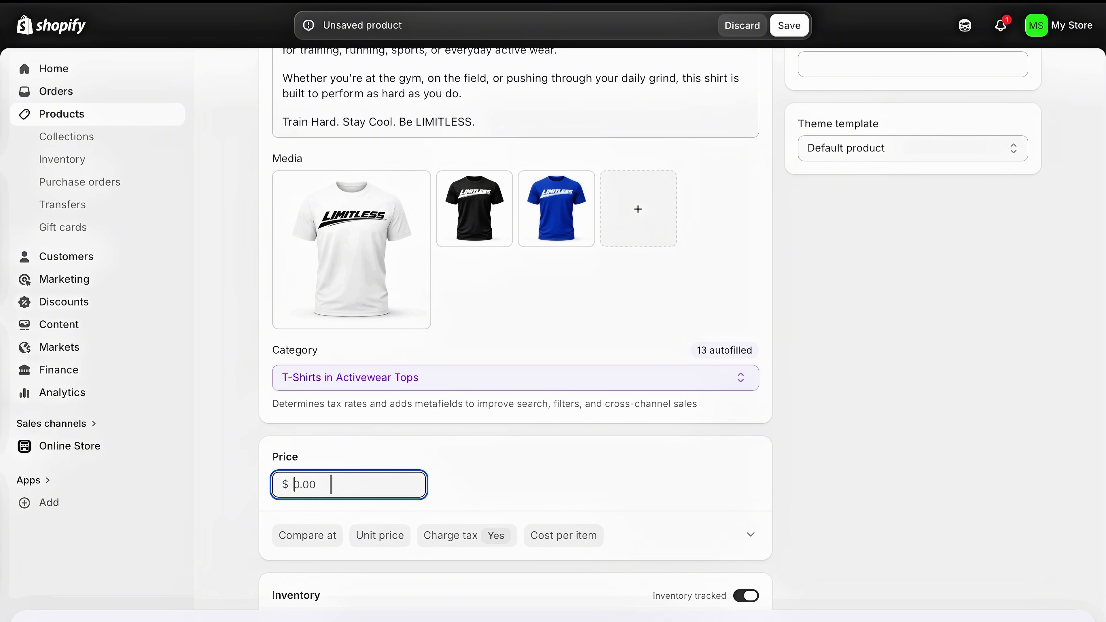
type("39.99")
left_click(317, 537)
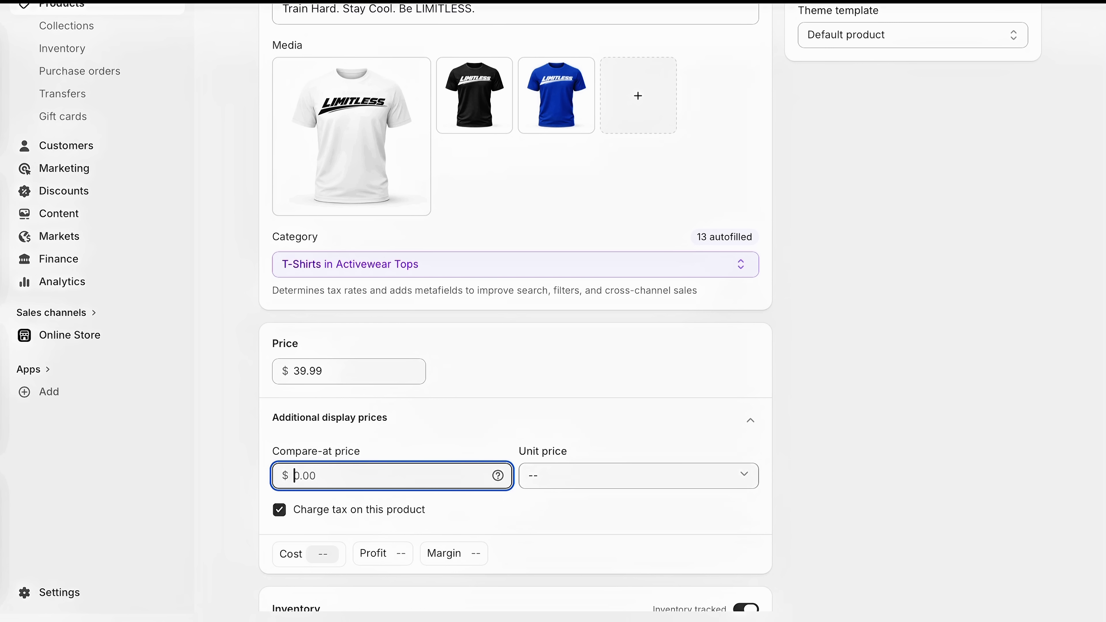
type("59.99")
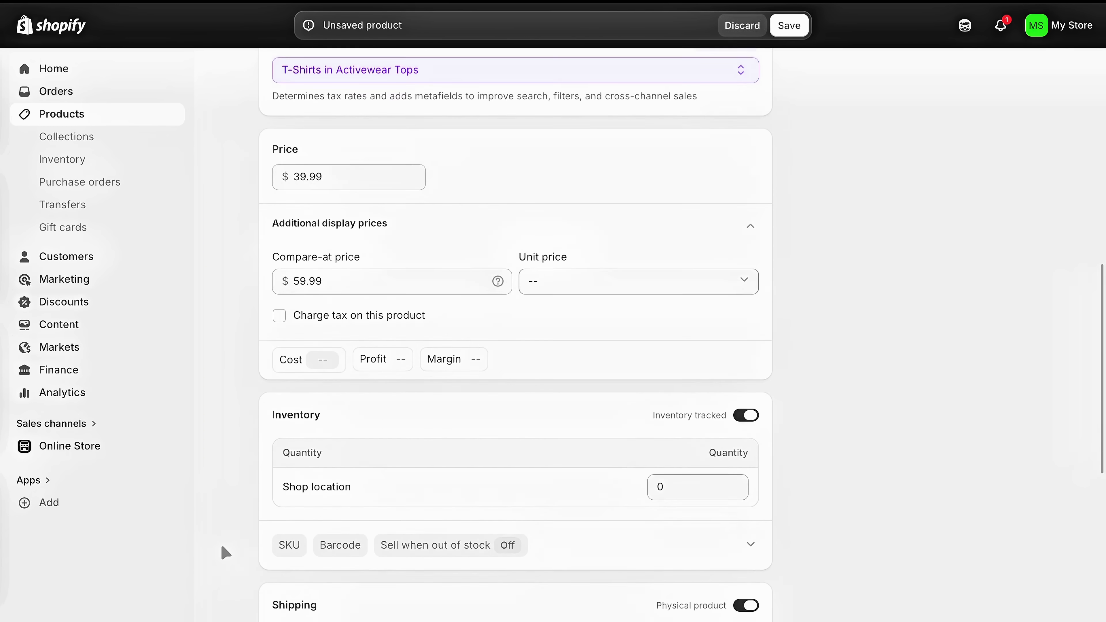
Set the inventory quantity at the shop location to 100 and allow selling to continue when out of stock.
scroll(221, 547, "down", 2)
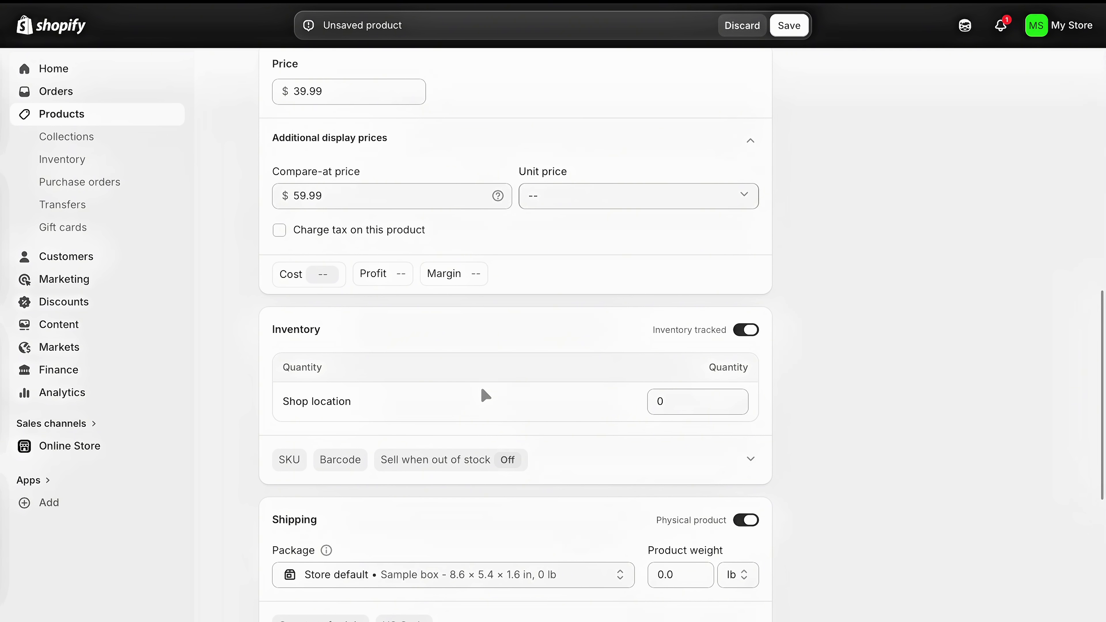
left_click(699, 401)
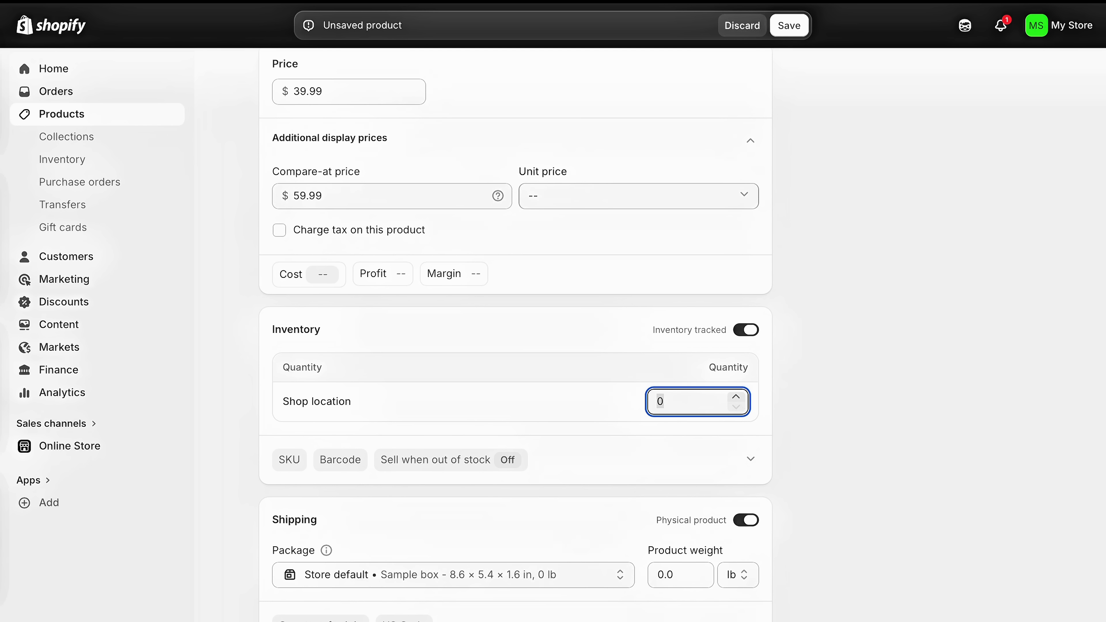
type("100")
scroll(516, 331, "down", 2)
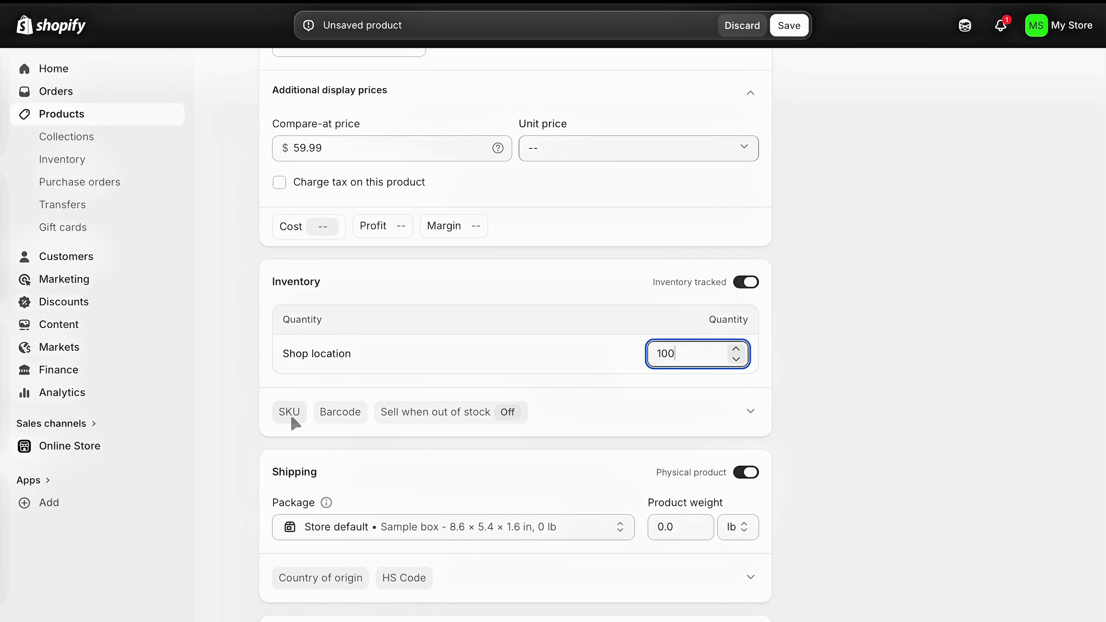
left_click(447, 410)
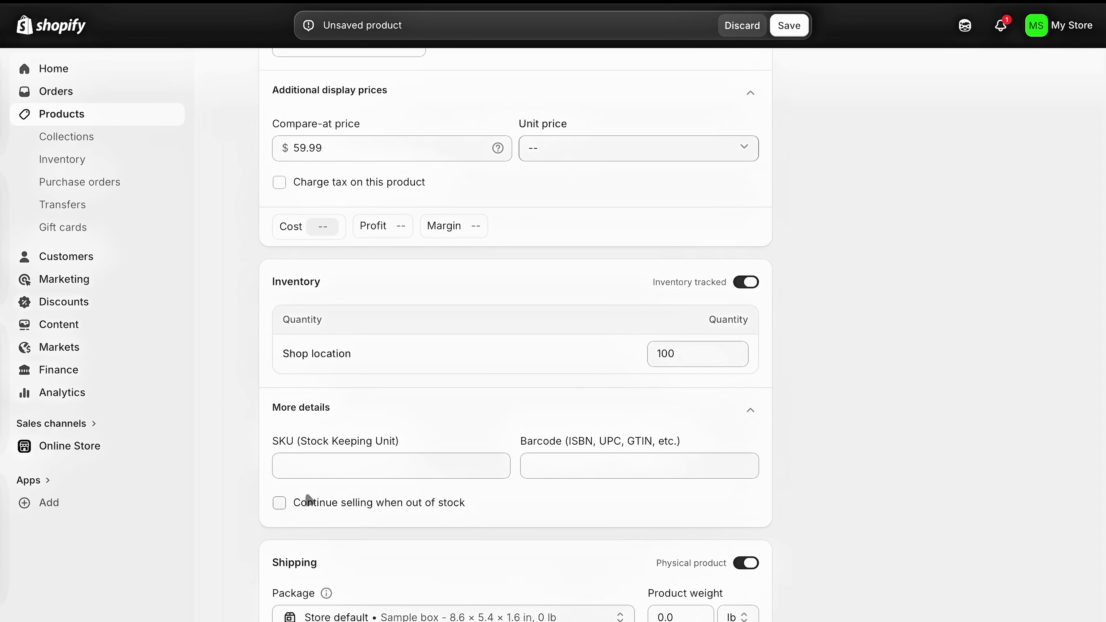
left_click(280, 505)
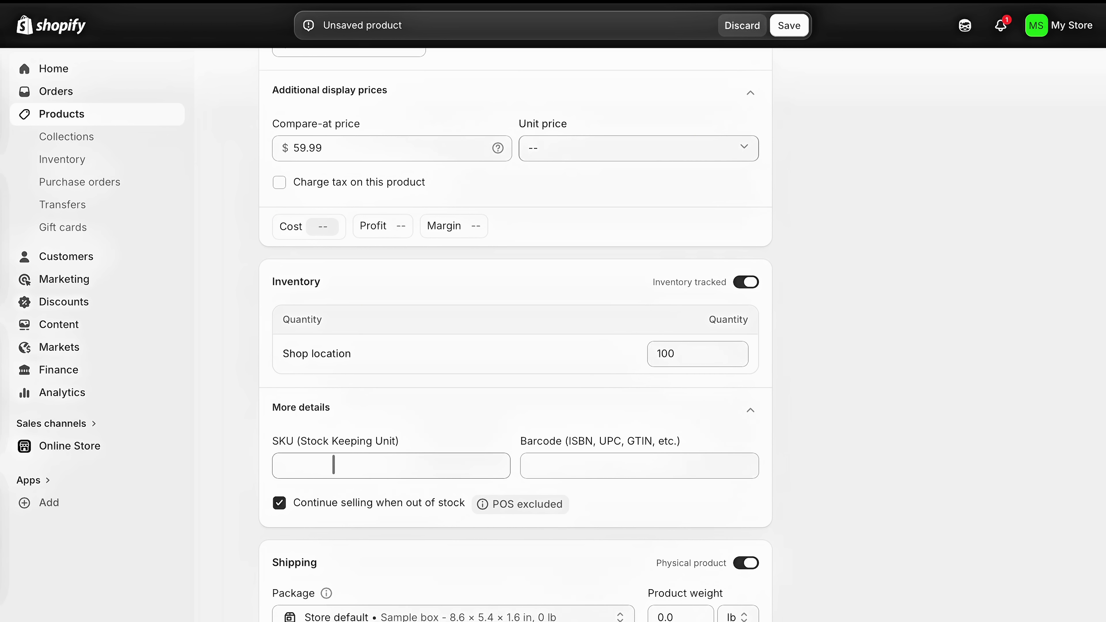
Add Color and Size as variant options for the shirt.
scroll(588, 435, "down", 5)
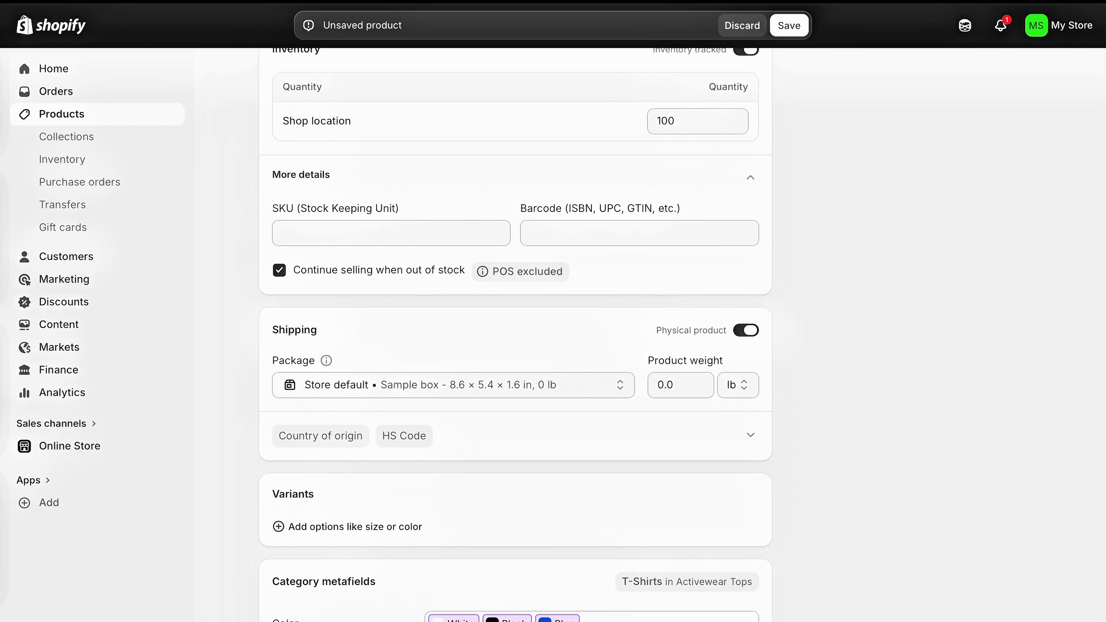
scroll(571, 407, "down", 2)
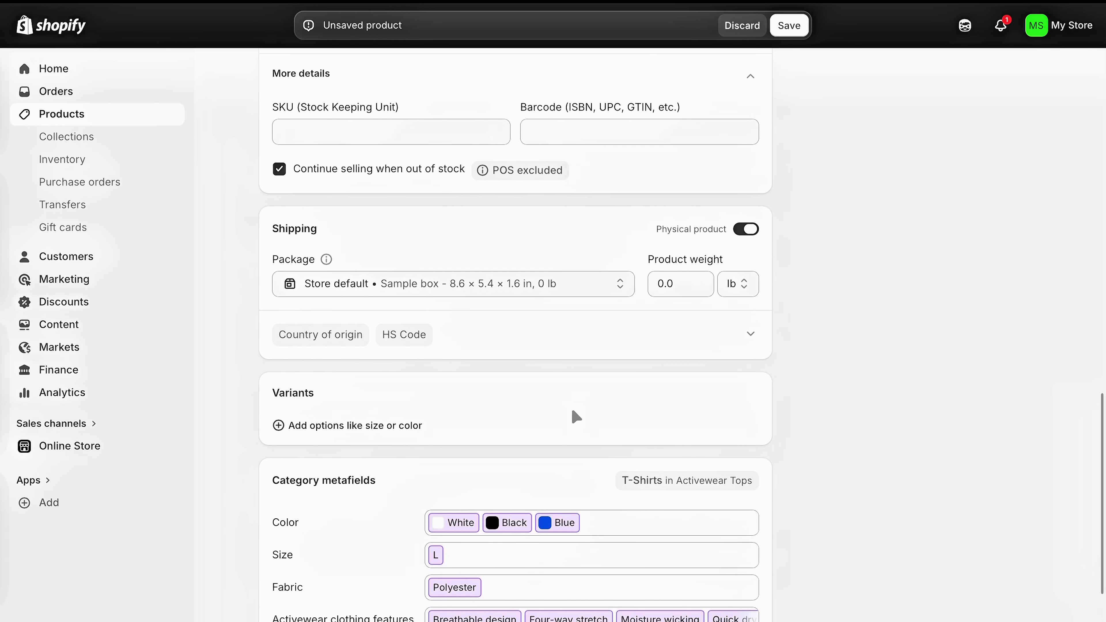
left_click(358, 426)
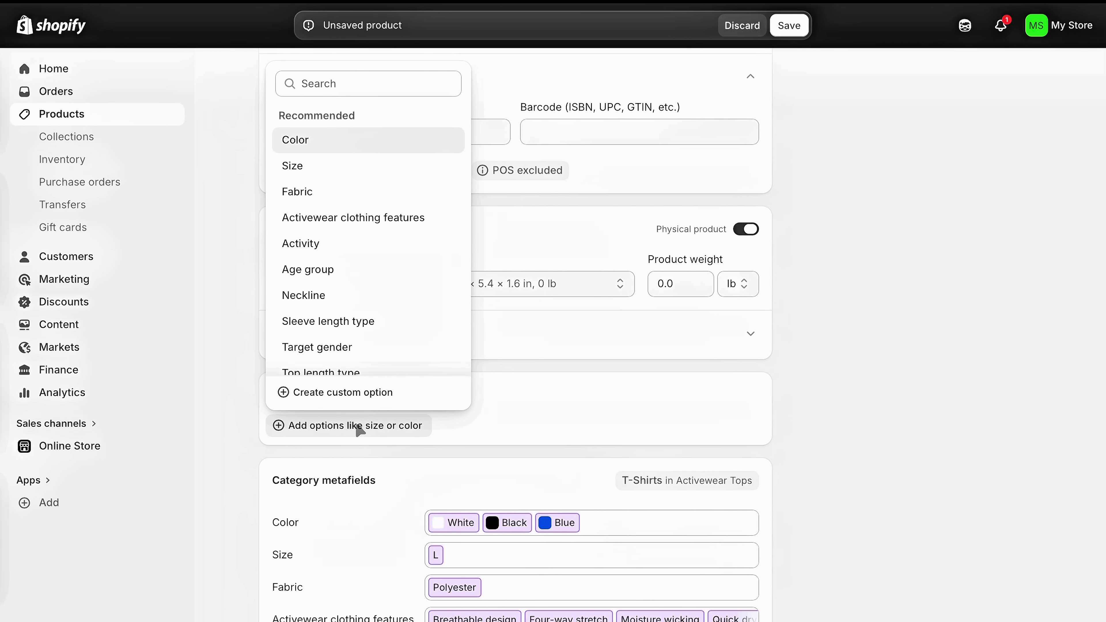
left_click(324, 143)
left_click(344, 499)
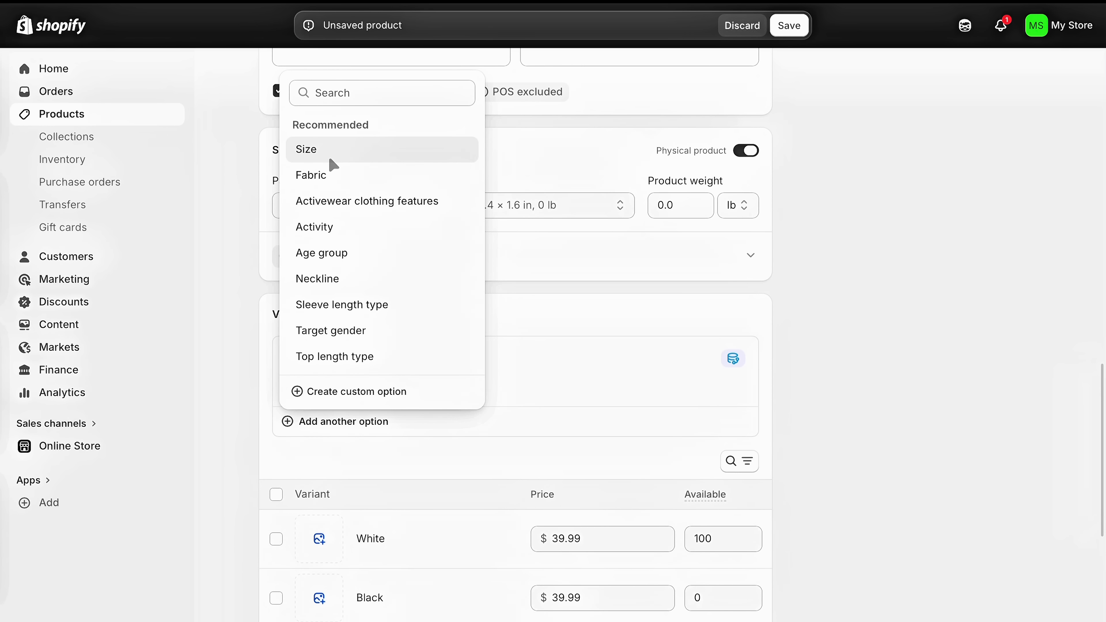
left_click(326, 143)
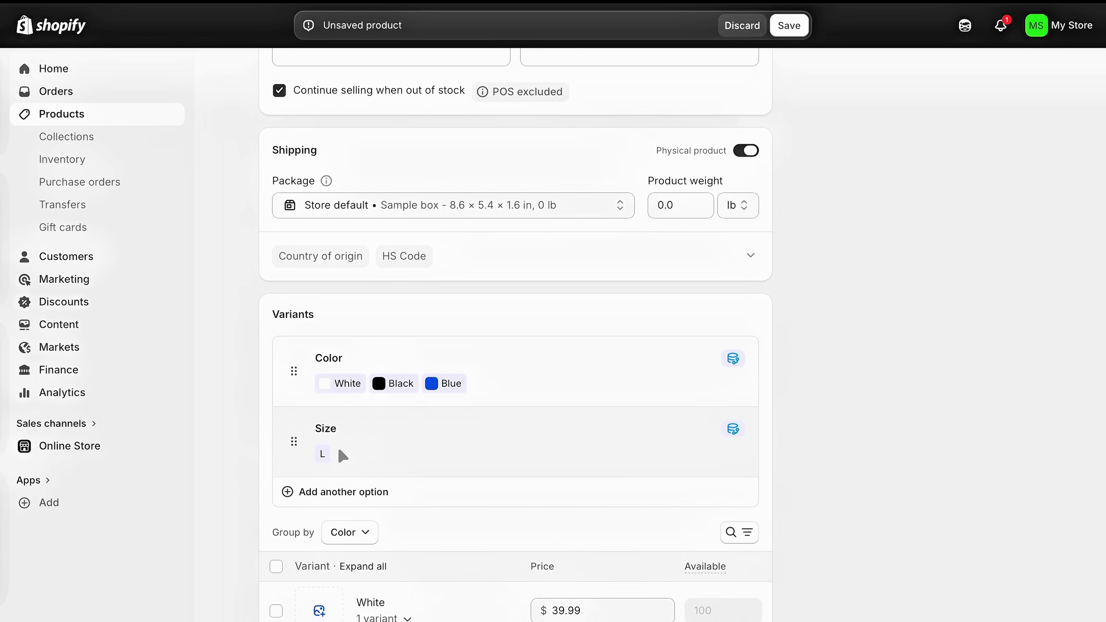
Add sizes S, M, XL and 2XL to the Size option and order the values S, M, L, XL, 2XL.
left_click(322, 457)
left_click(333, 266)
left_click(333, 241)
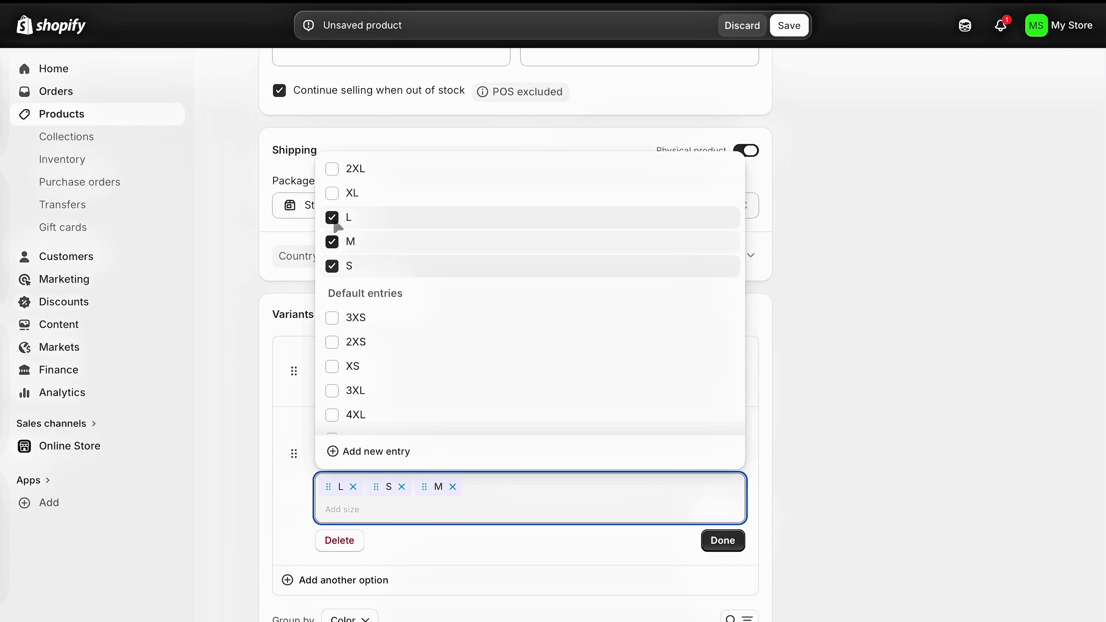
left_click(333, 195)
left_click(333, 170)
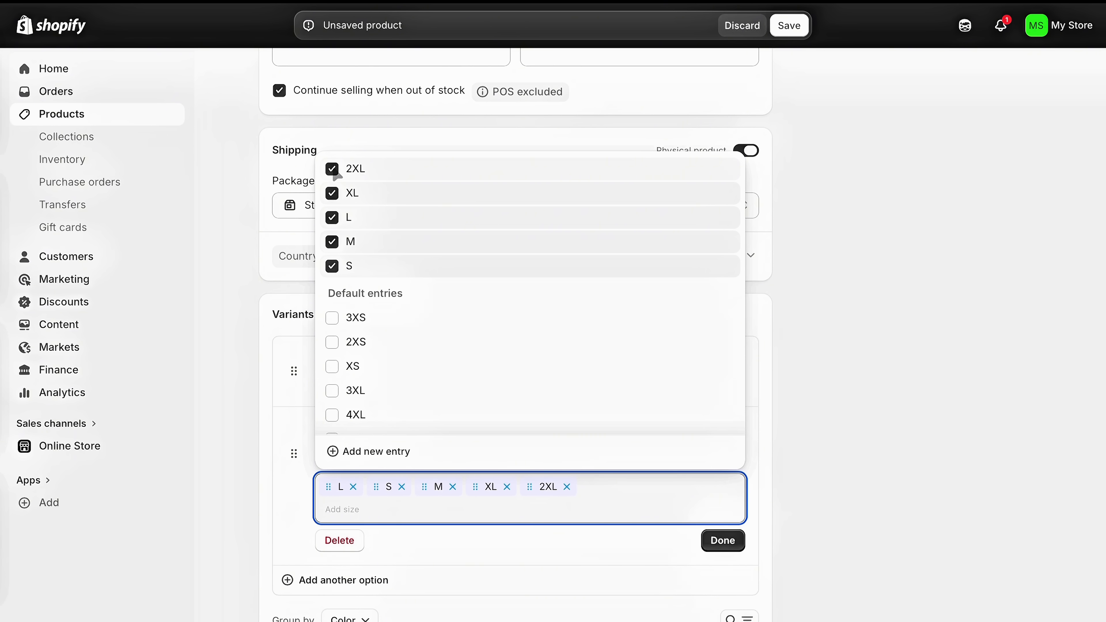
left_click_drag(341, 487, 615, 513)
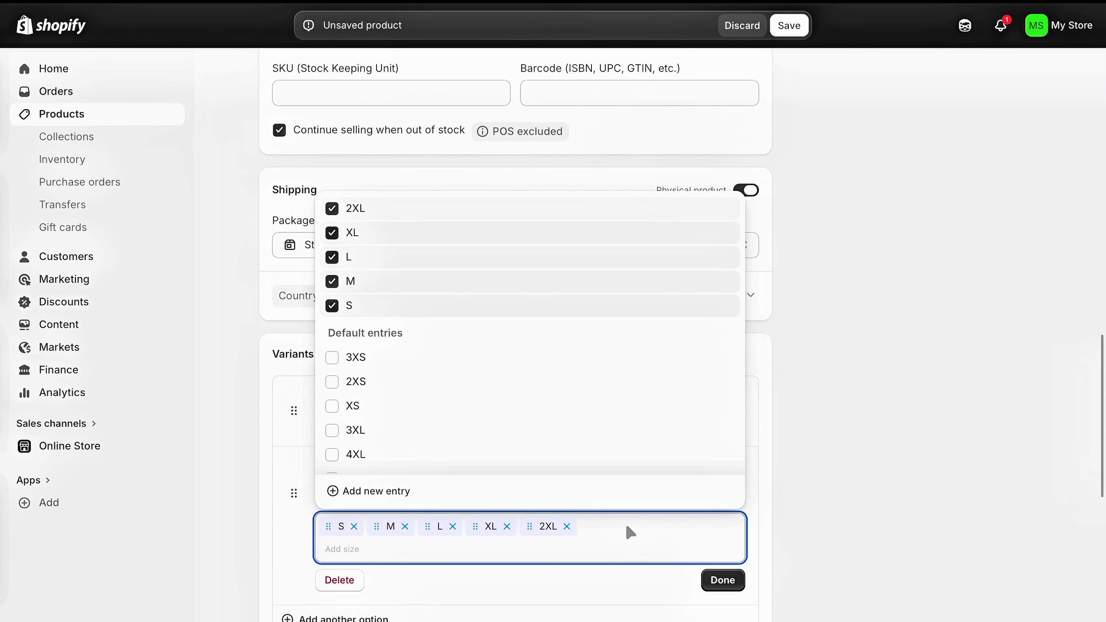
Finish editing the Size option and bring up the list of generated variants with their prices and quantities.
left_click(723, 580)
scroll(584, 460, "up", 5)
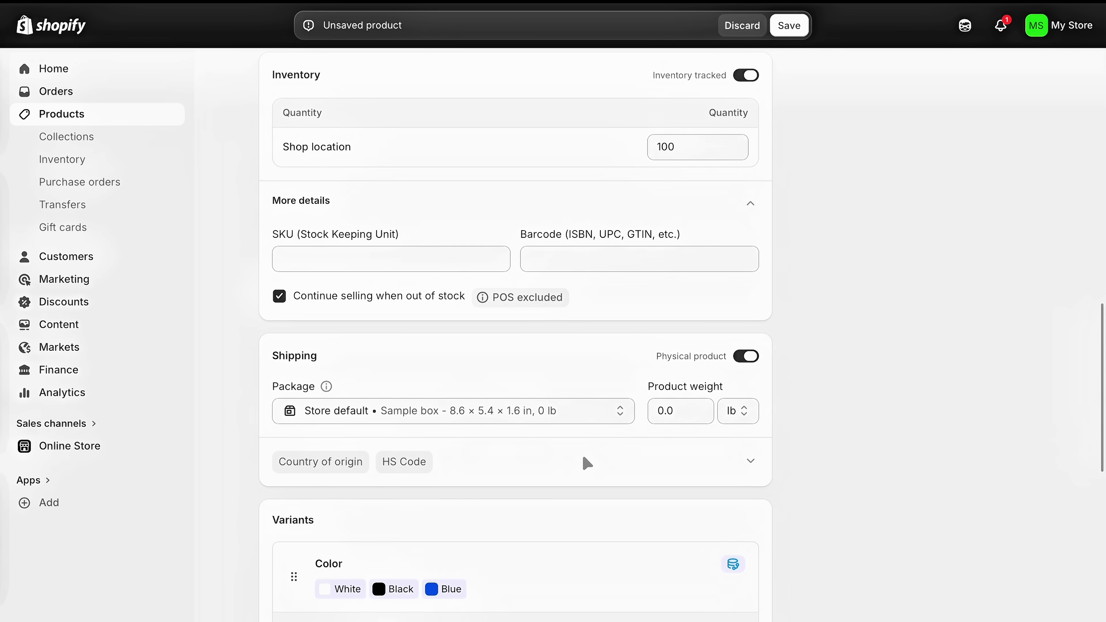
scroll(583, 454, "up", 8)
scroll(584, 457, "down", 20)
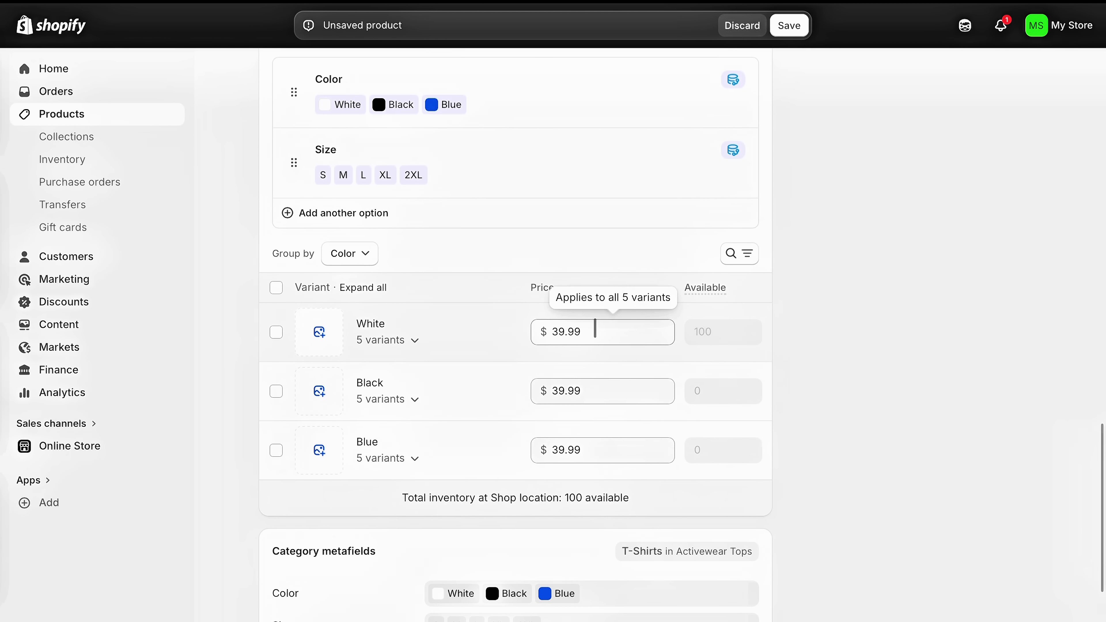
Set the available quantity to 100 for the White shirt's S, M, XL and 2XL variants.
left_click(394, 342)
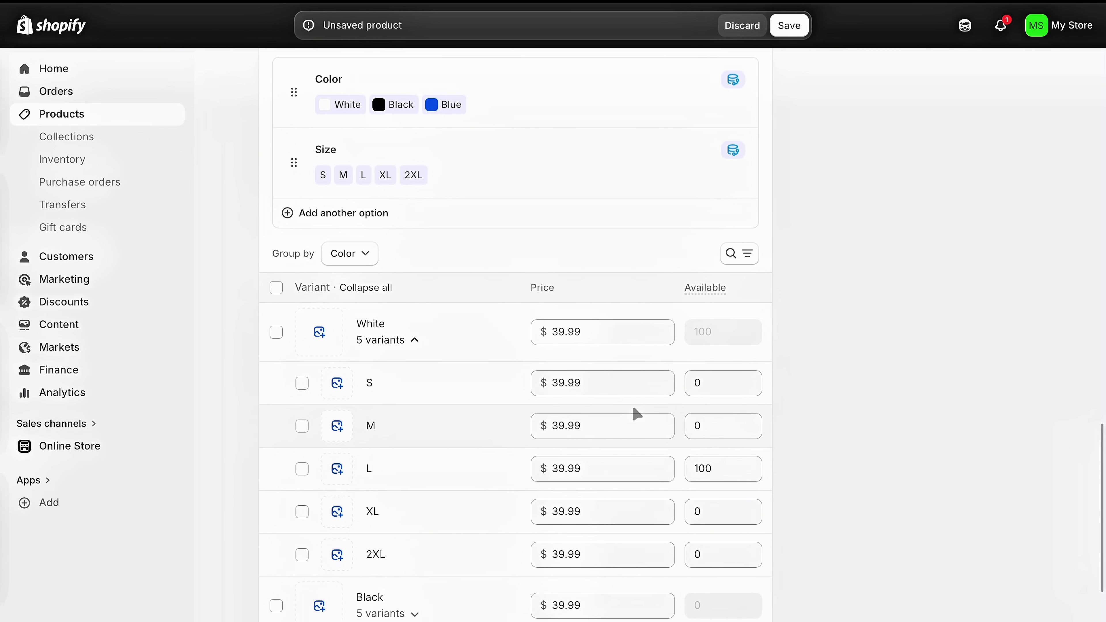
left_click(723, 469)
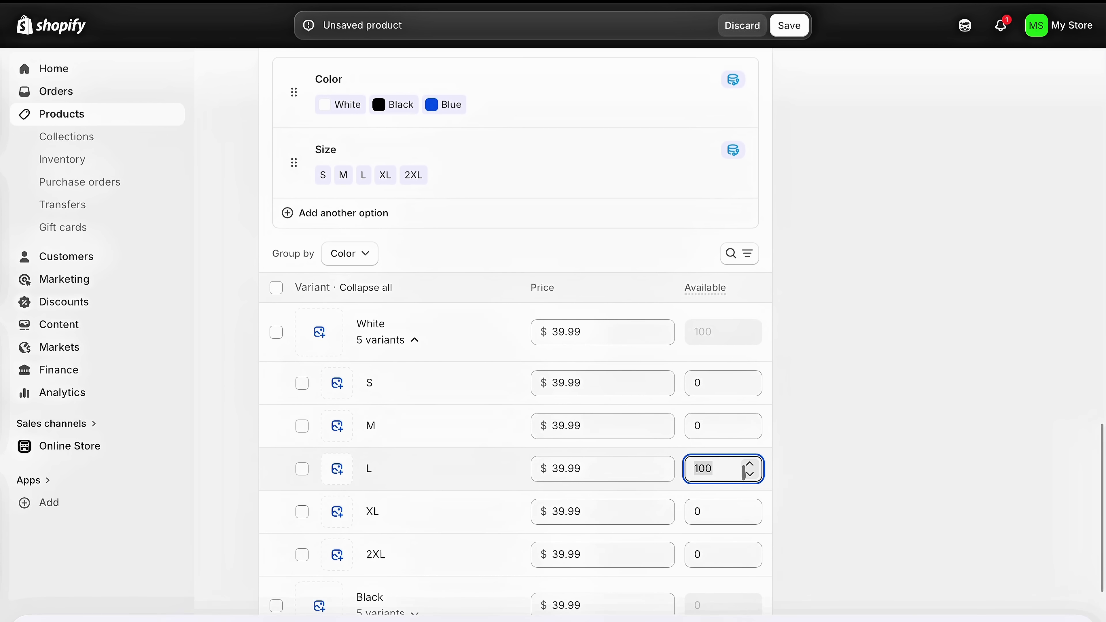
left_click(720, 469)
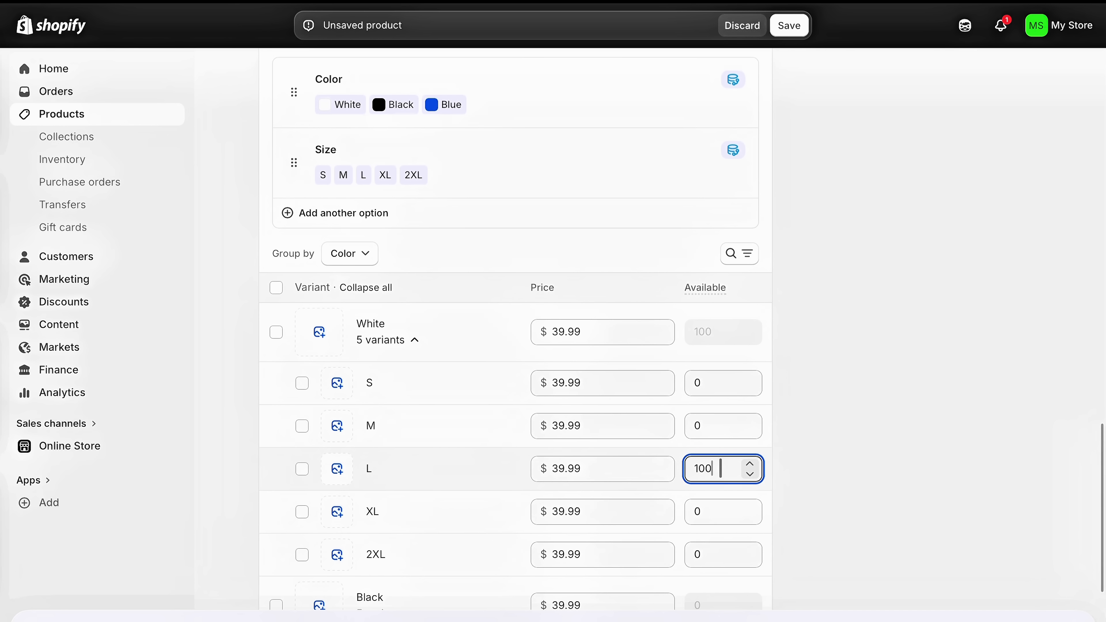
double_click(720, 469)
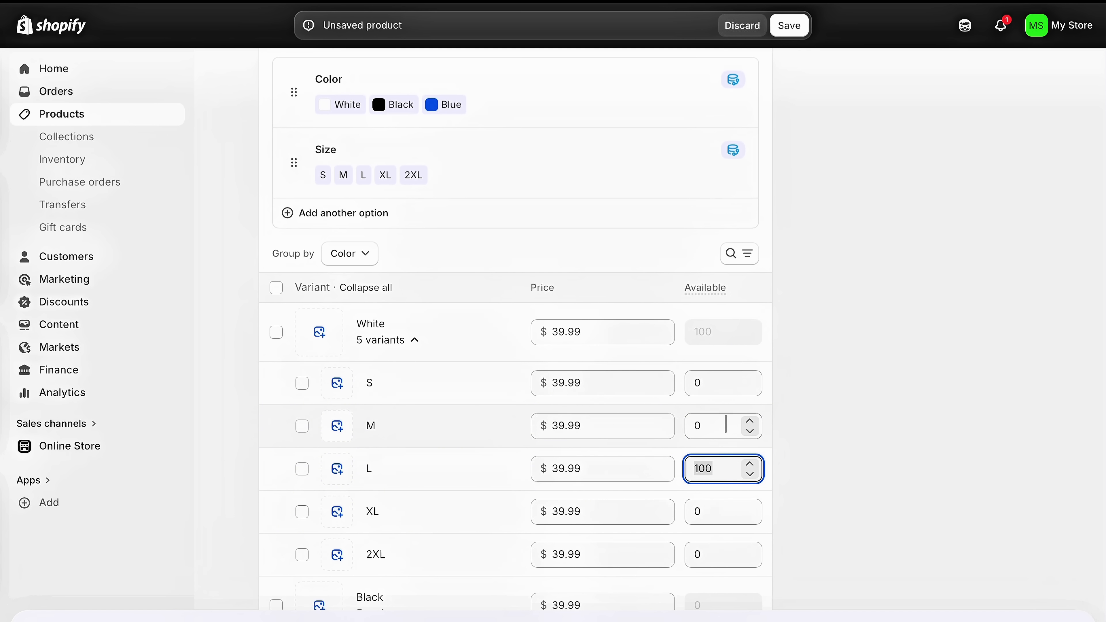
left_click(712, 383)
type("100")
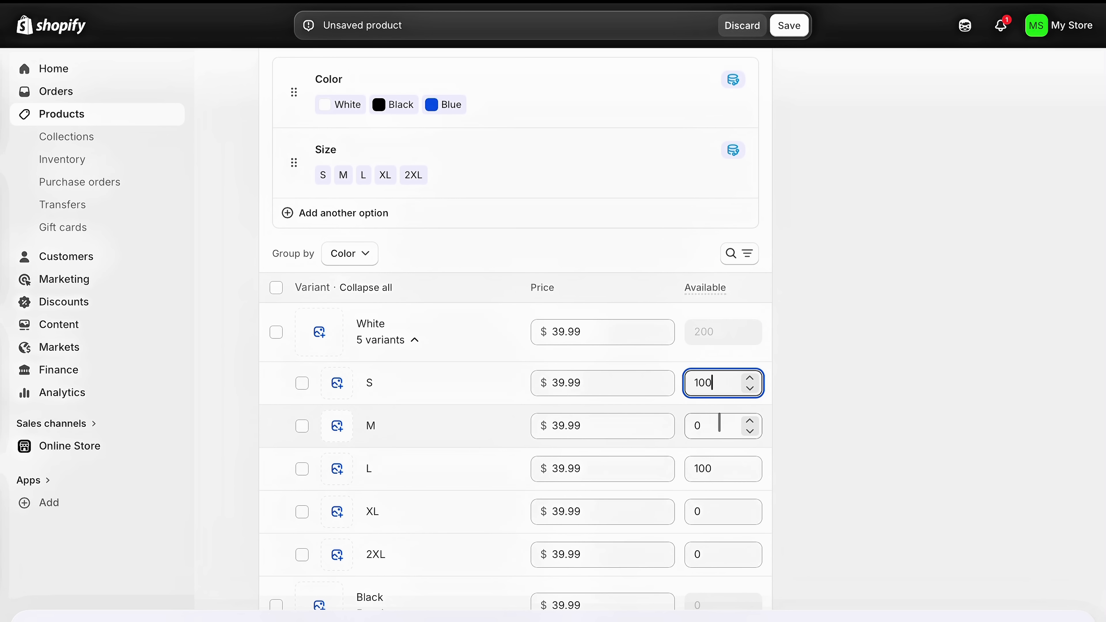
left_click(712, 425)
type("100")
left_click(698, 511)
type("100")
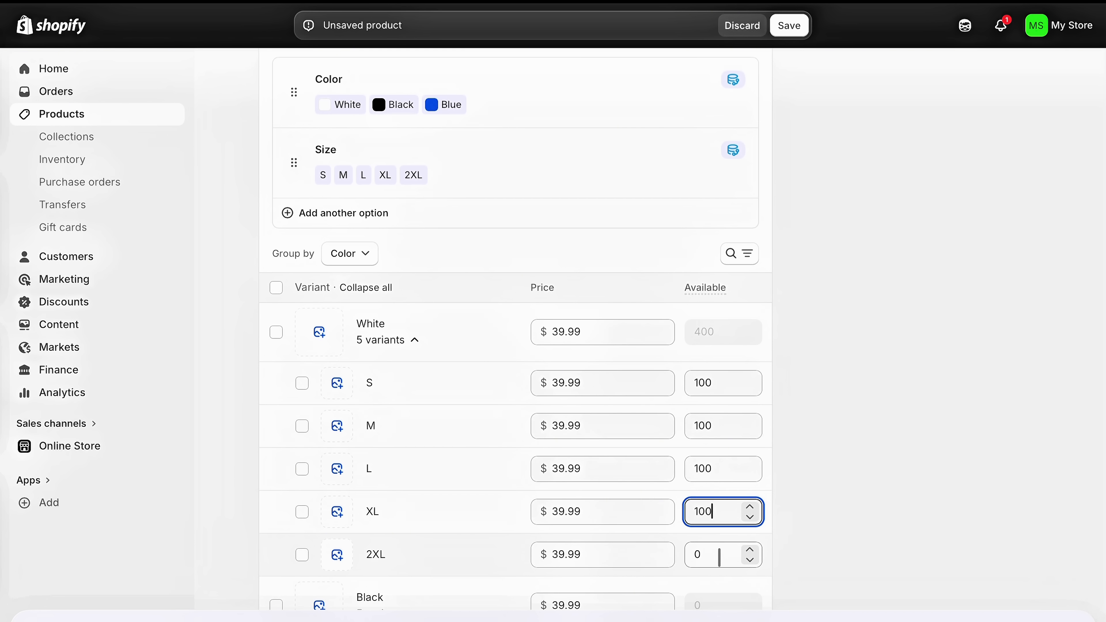
left_click(723, 554)
type("100")
Set the available quantity to 100 for every size of the Black and Blue shirt variants.
scroll(627, 459, "down", 3)
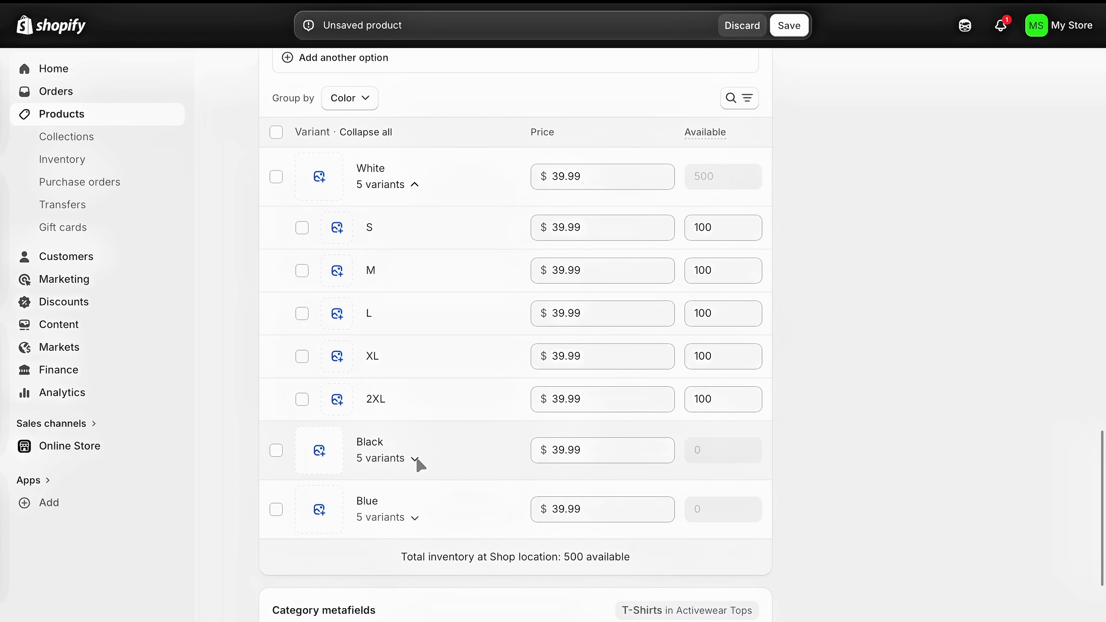
left_click(384, 458)
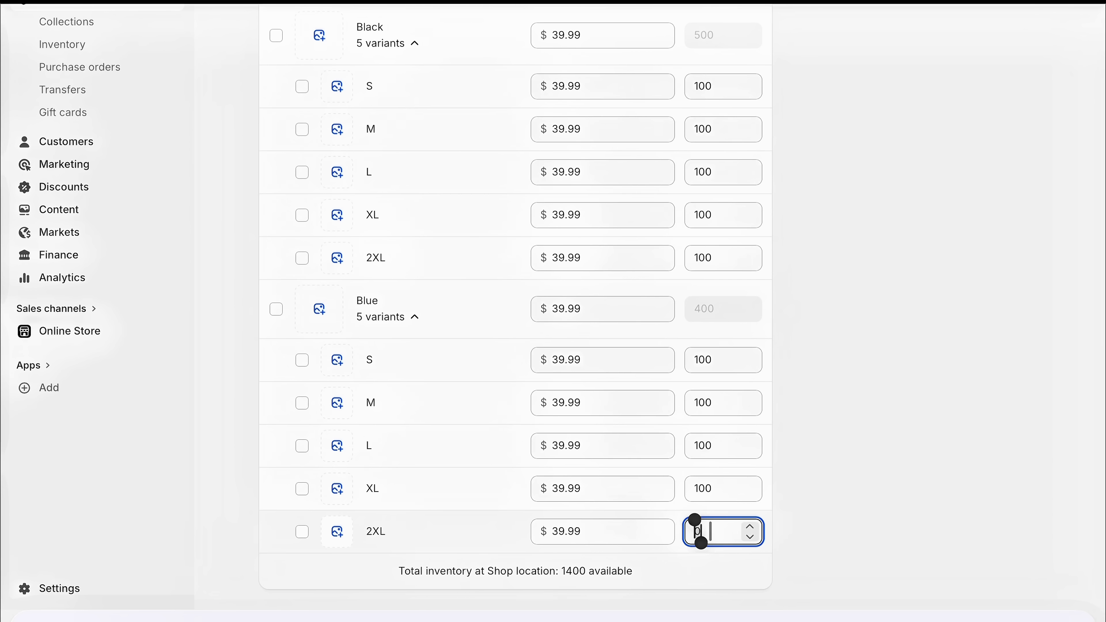
type("100")
Assign the white LIMITLESS shirt image to the whole White variant group.
scroll(779, 470, "up", 5)
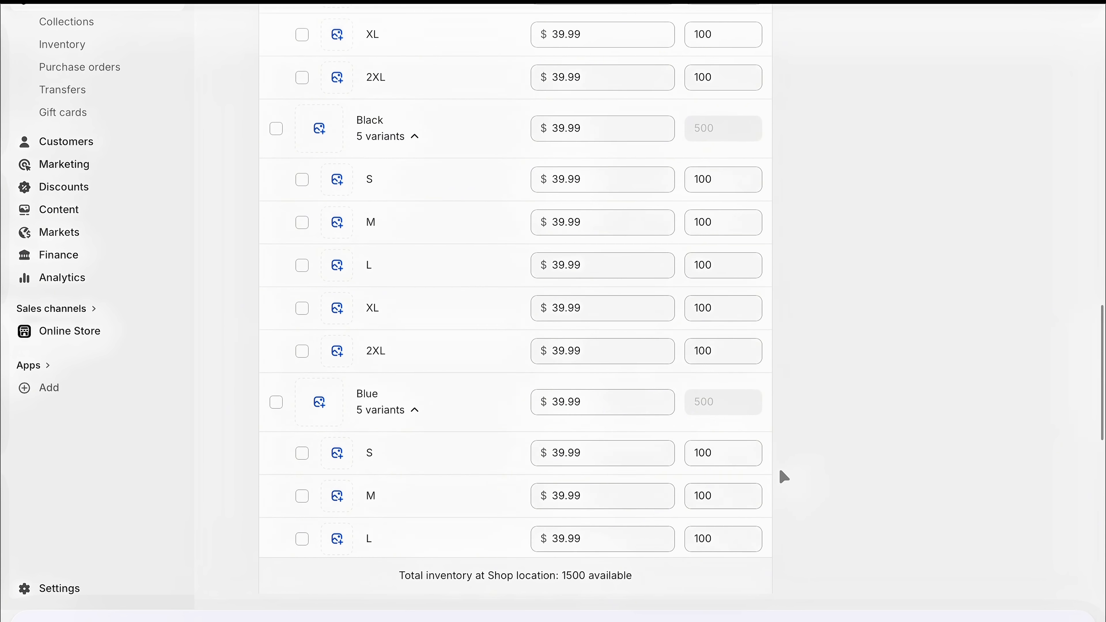
scroll(784, 477, "up", 5)
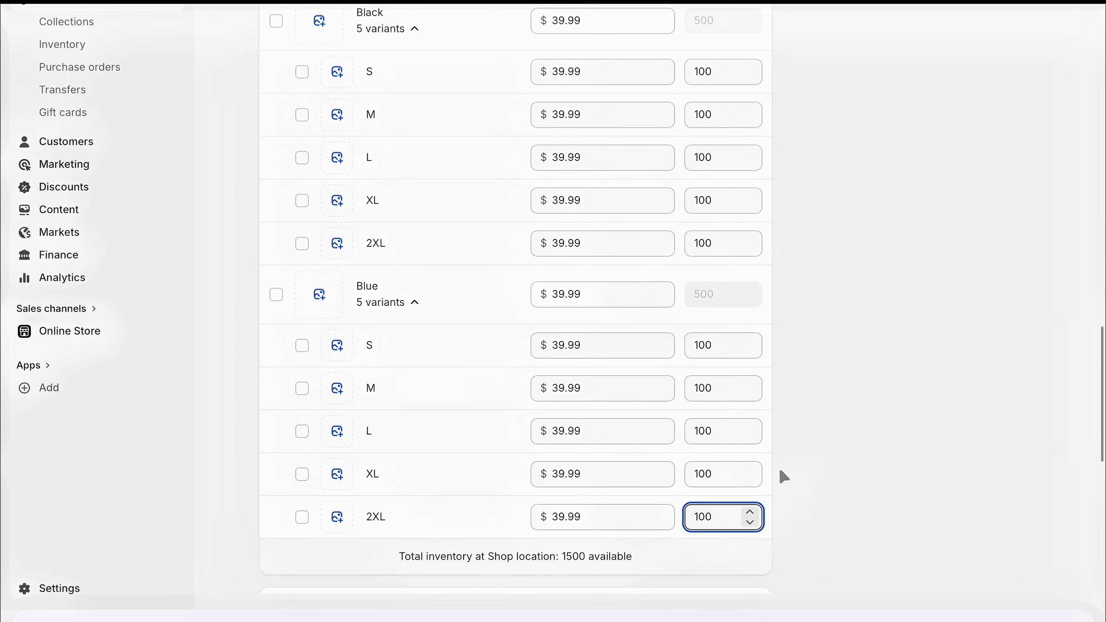
scroll(784, 476, "up", 3)
scroll(783, 477, "up", 5)
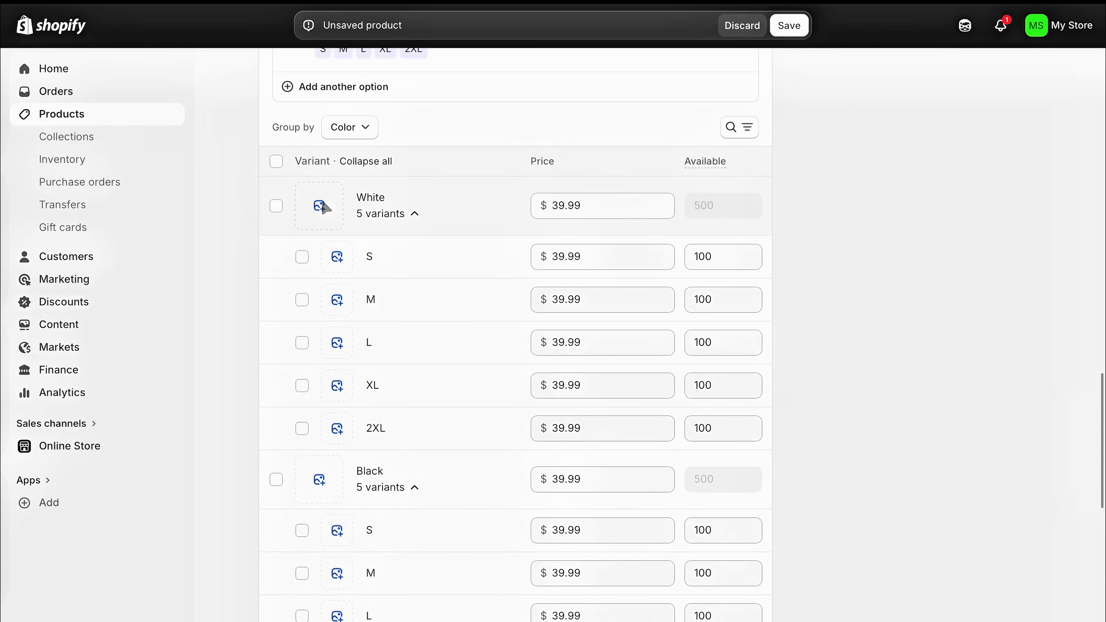
left_click(323, 205)
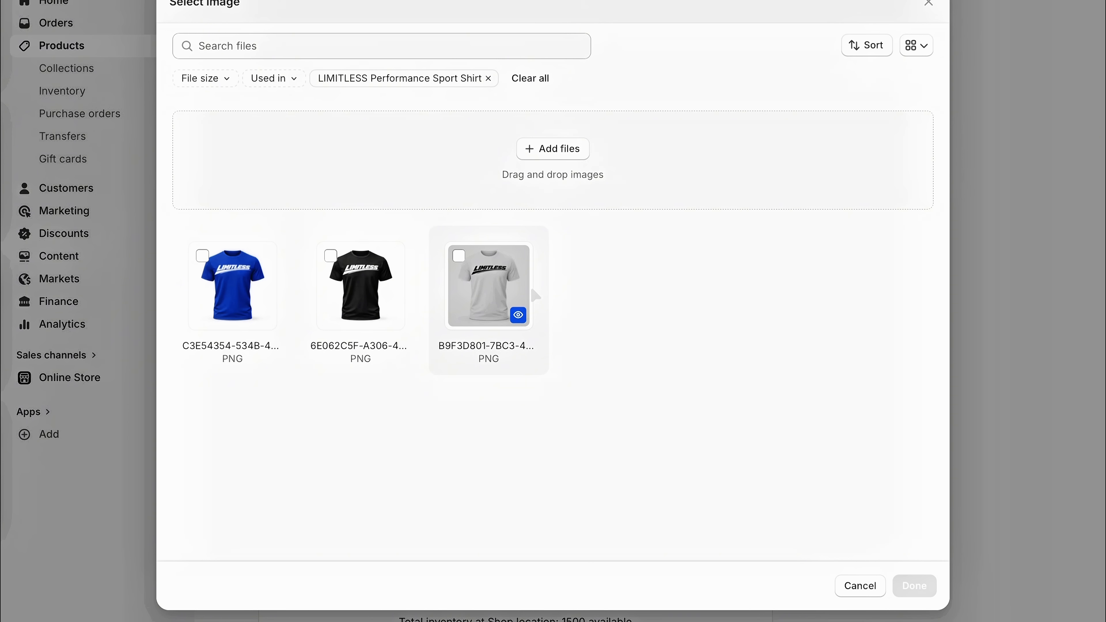
left_click(460, 257)
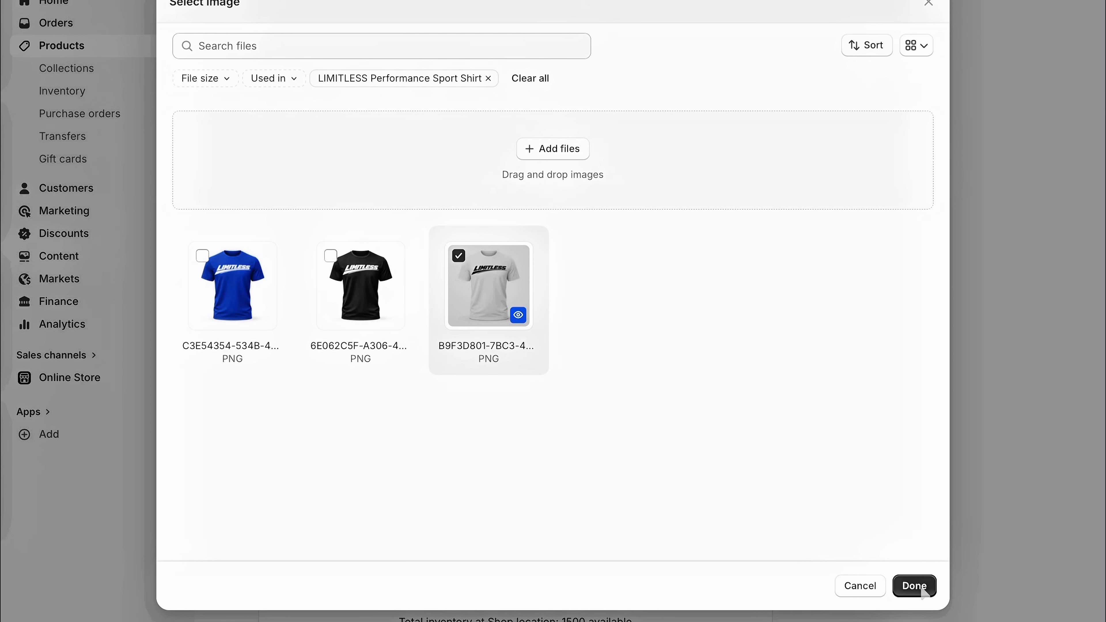
left_click(911, 592)
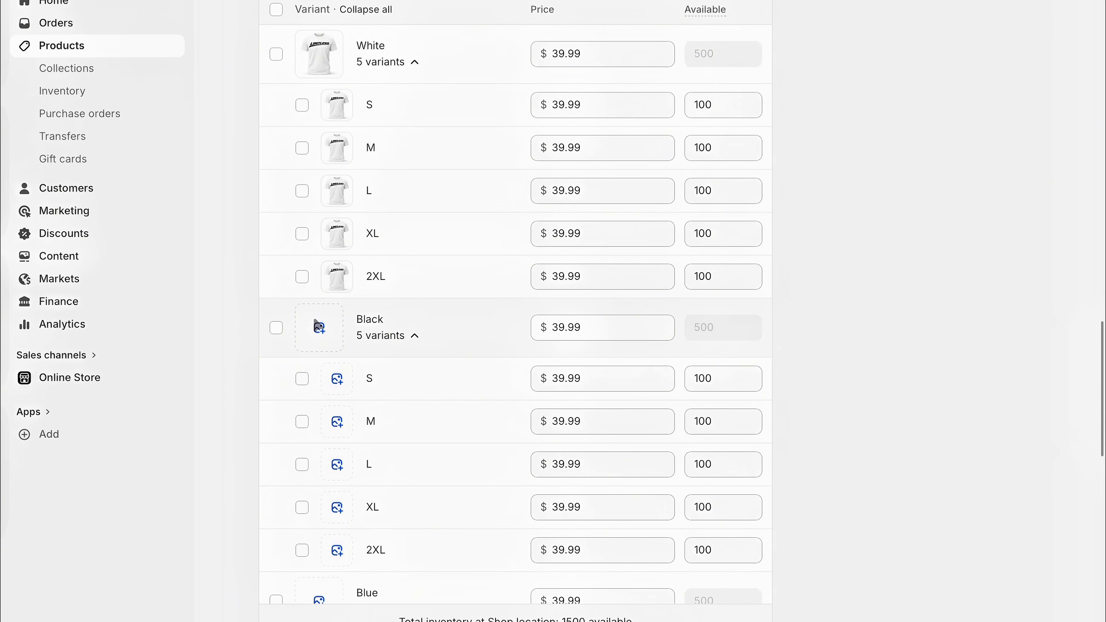
Assign the black shirt image to the Black variant group and the blue shirt image to the Blue variant group.
left_click(323, 326)
left_click(360, 270)
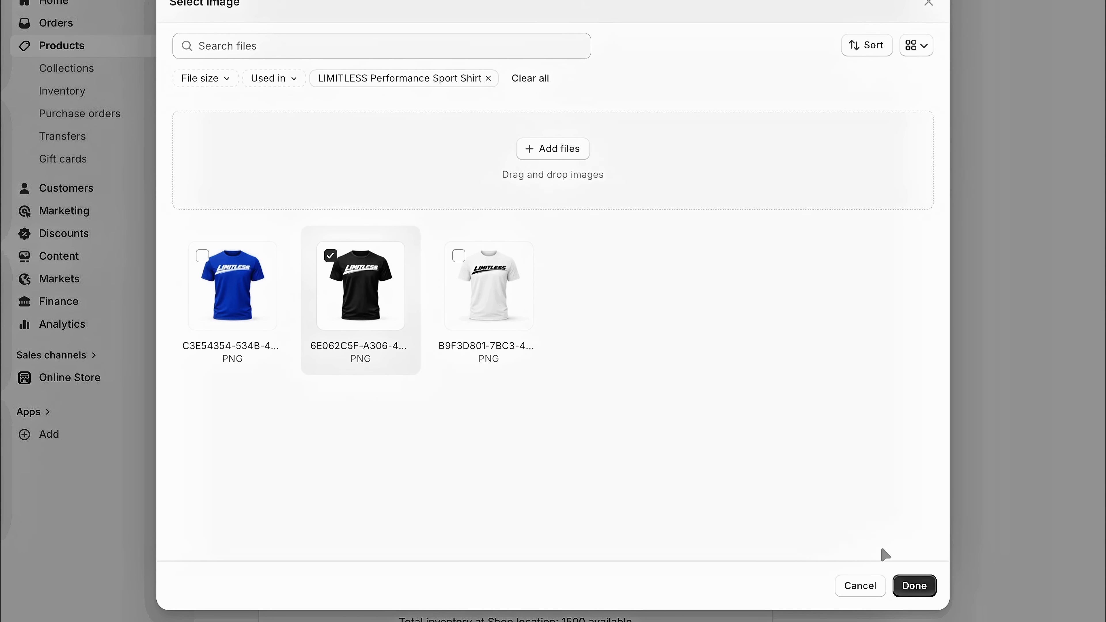
left_click(914, 586)
scroll(455, 425, "down", 5)
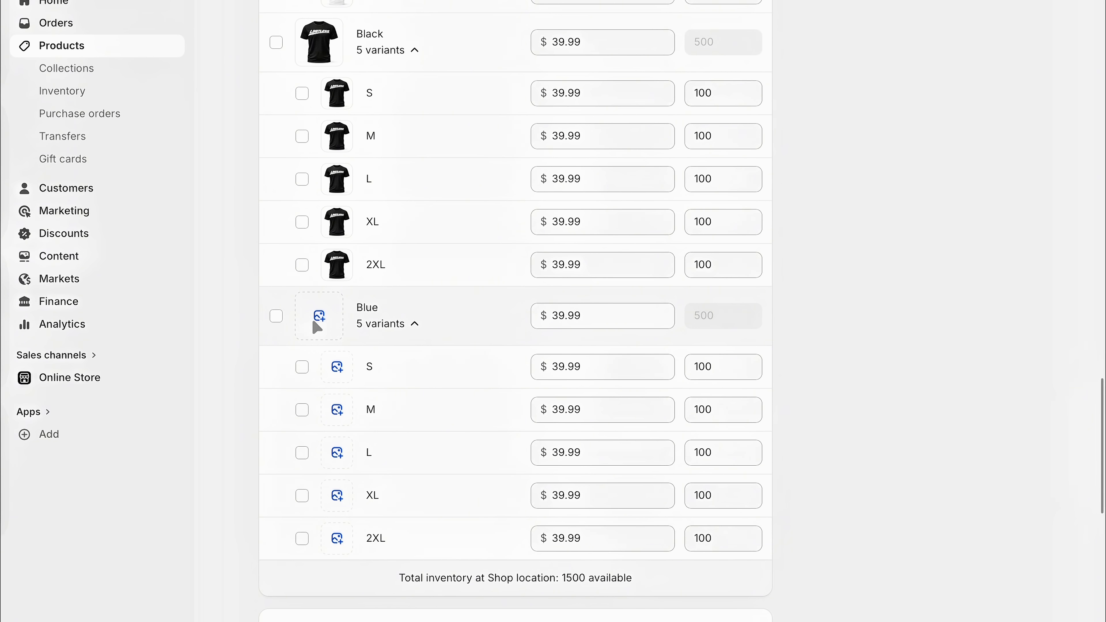
left_click(319, 316)
left_click(242, 298)
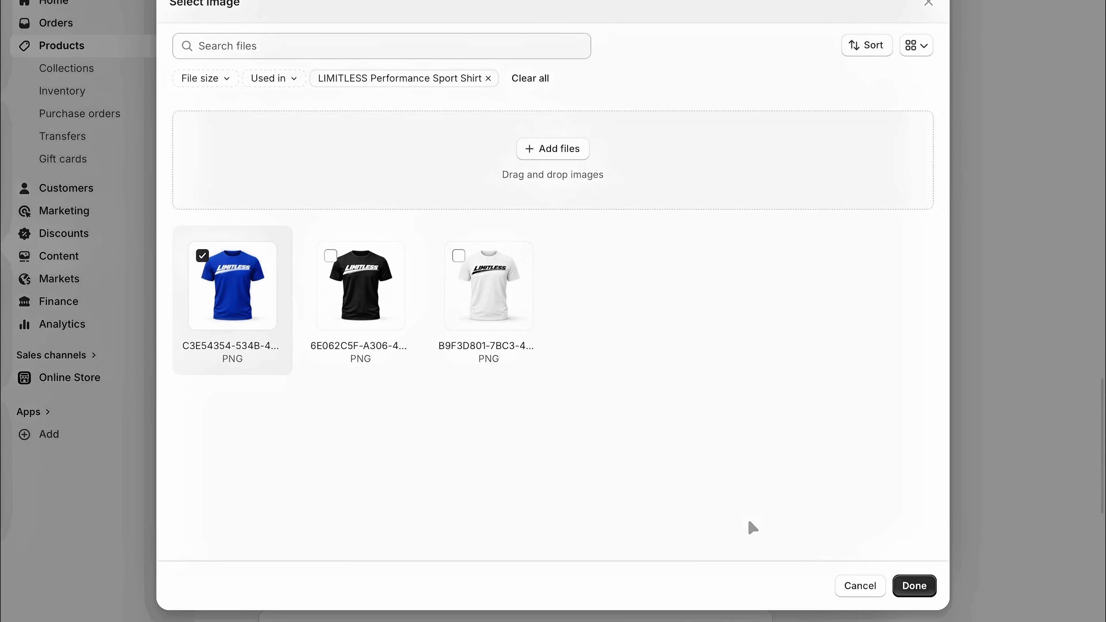
left_click(914, 586)
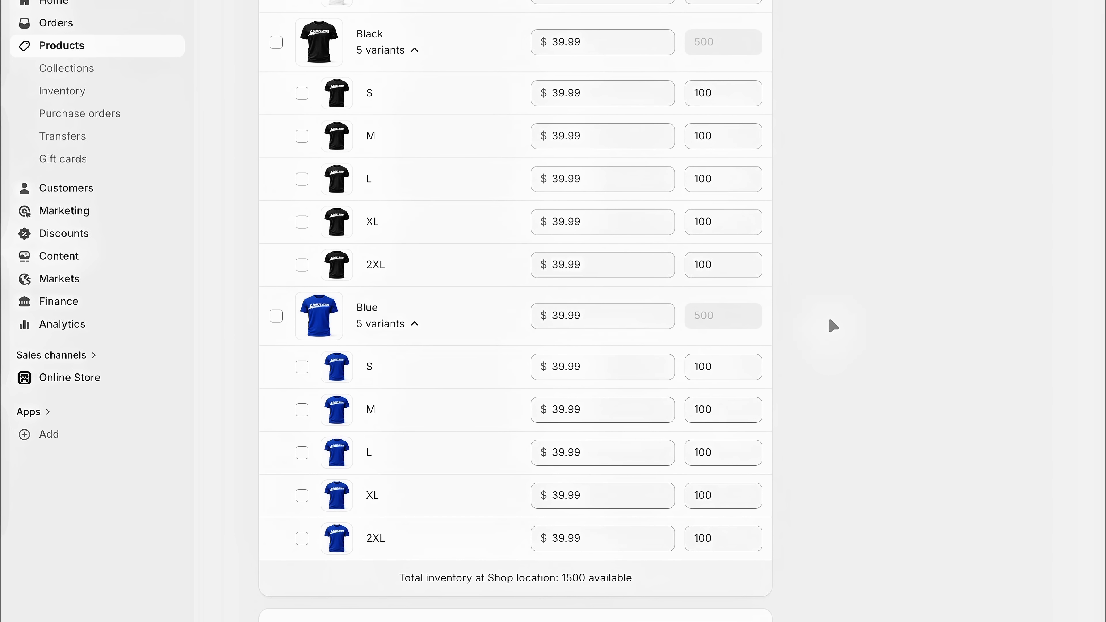
Review the variants and category metafields, and save the LIMITLESS Performance Sport Shirt product.
scroll(830, 322, "up", 5)
scroll(831, 322, "down", 12)
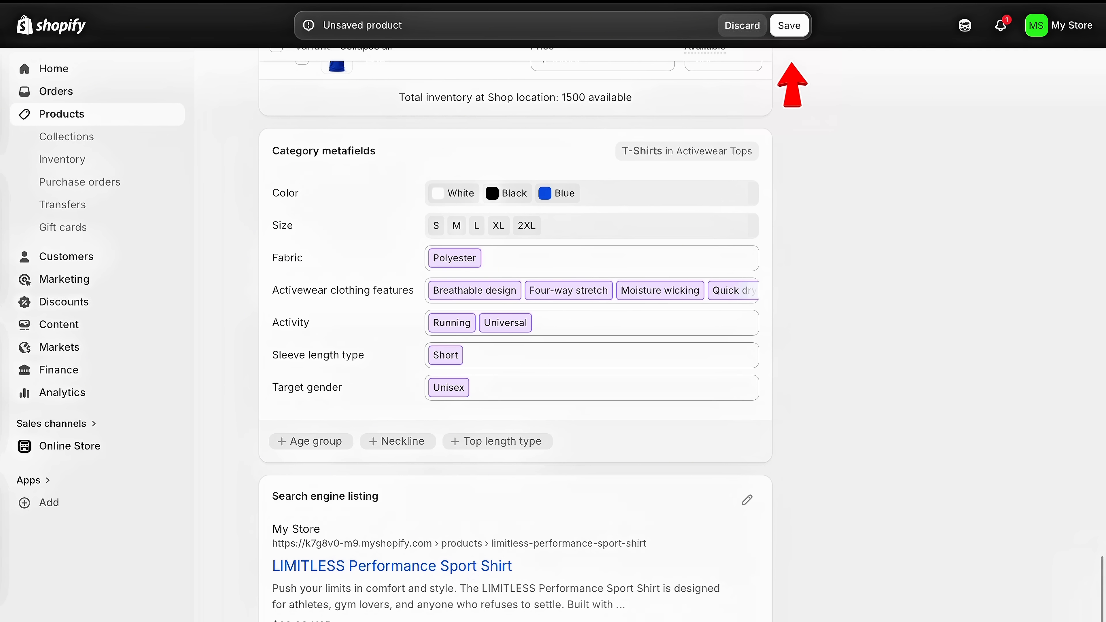
left_click(1020, 596)
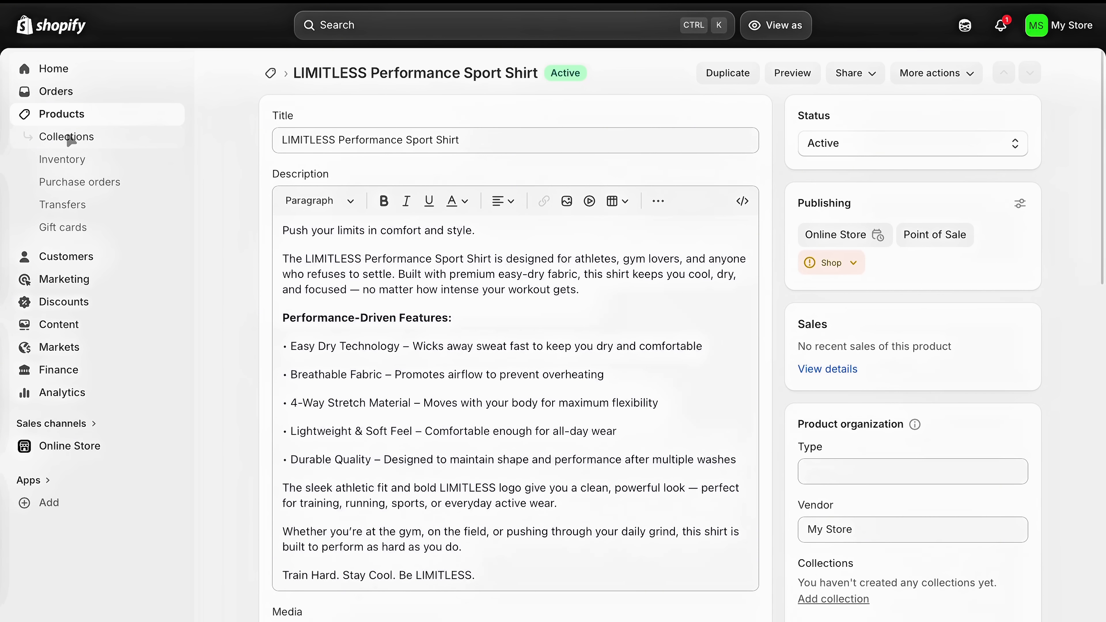
Create and save a new manual product collection titled "Shirt".
left_click(68, 115)
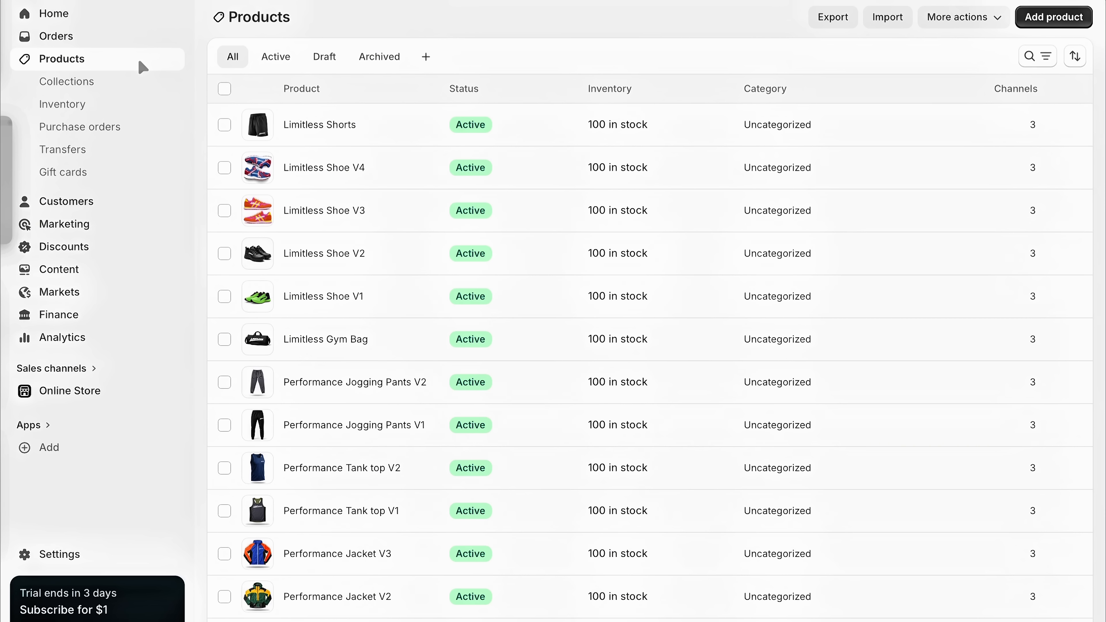
left_click(89, 82)
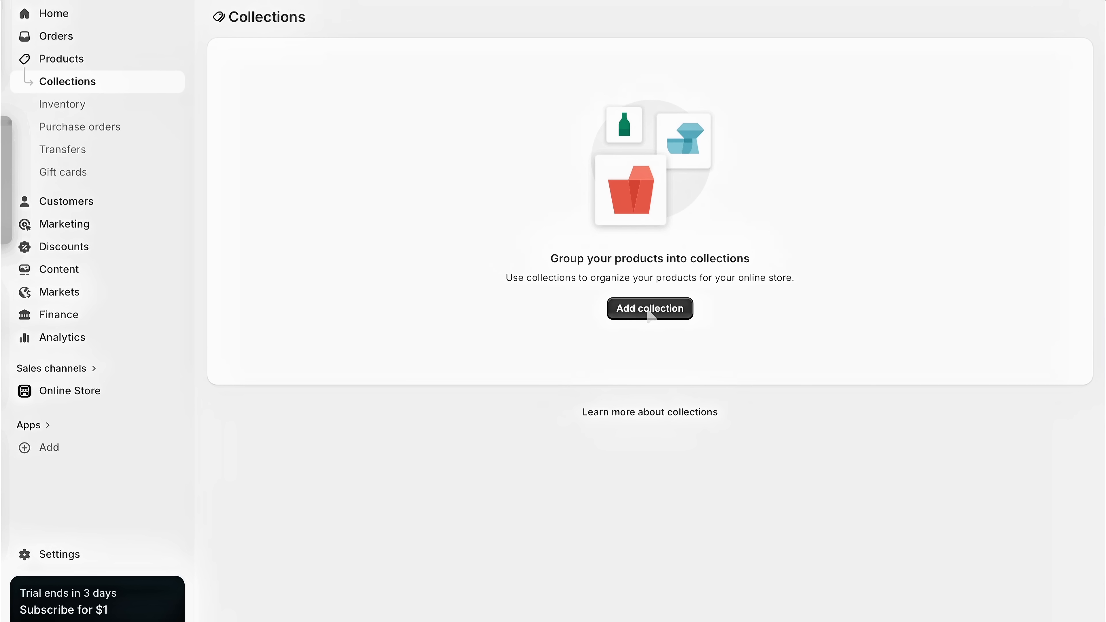
left_click(649, 312)
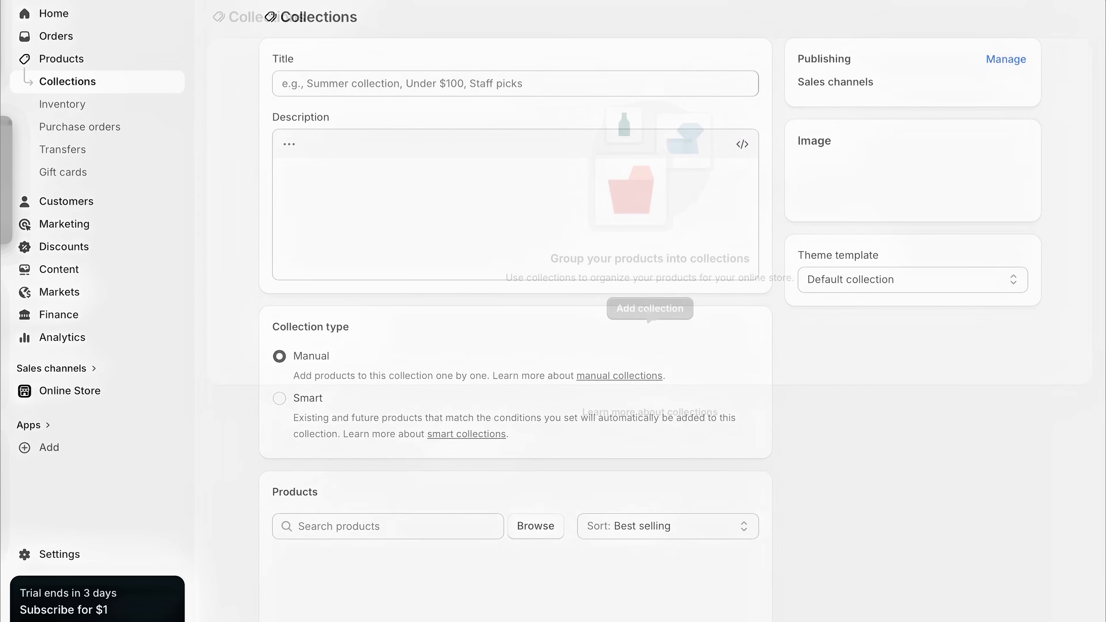
left_click(421, 88)
type("Shirt")
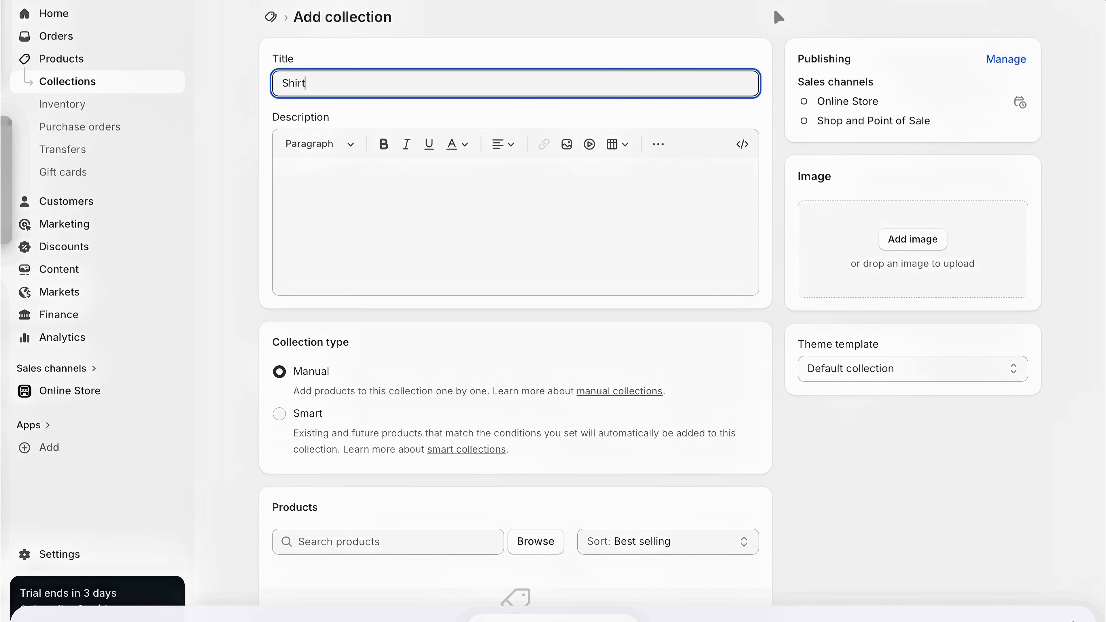
key("Return")
scroll(440, 261, "down", 1)
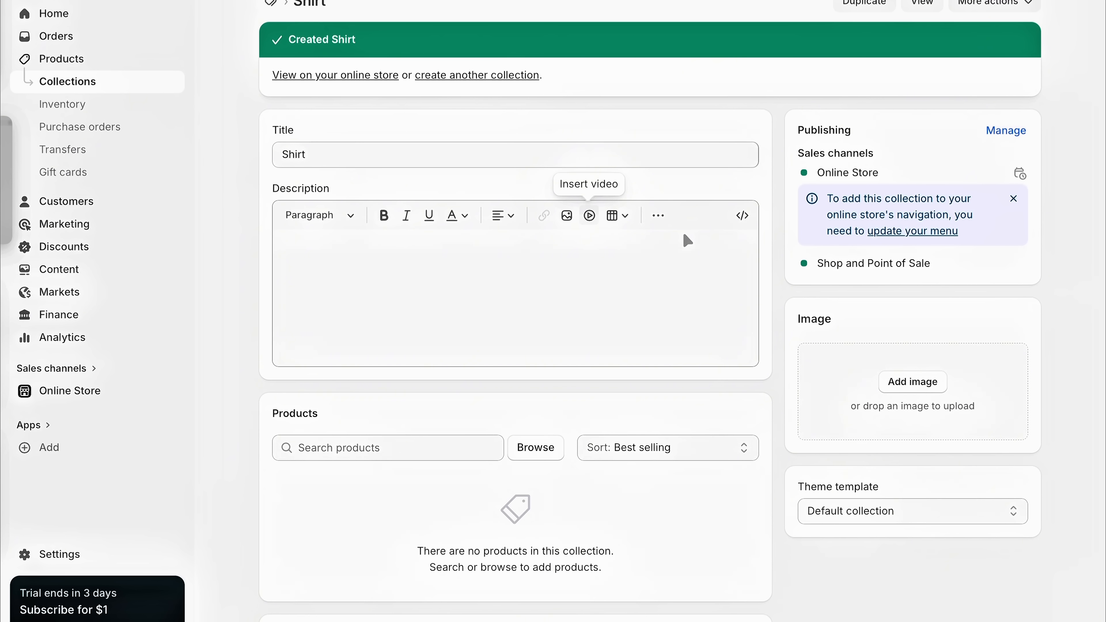
Upload the photo of the model in the blue and yellow LIMITLESS shirt as the Shirt collection's image.
left_click(908, 384)
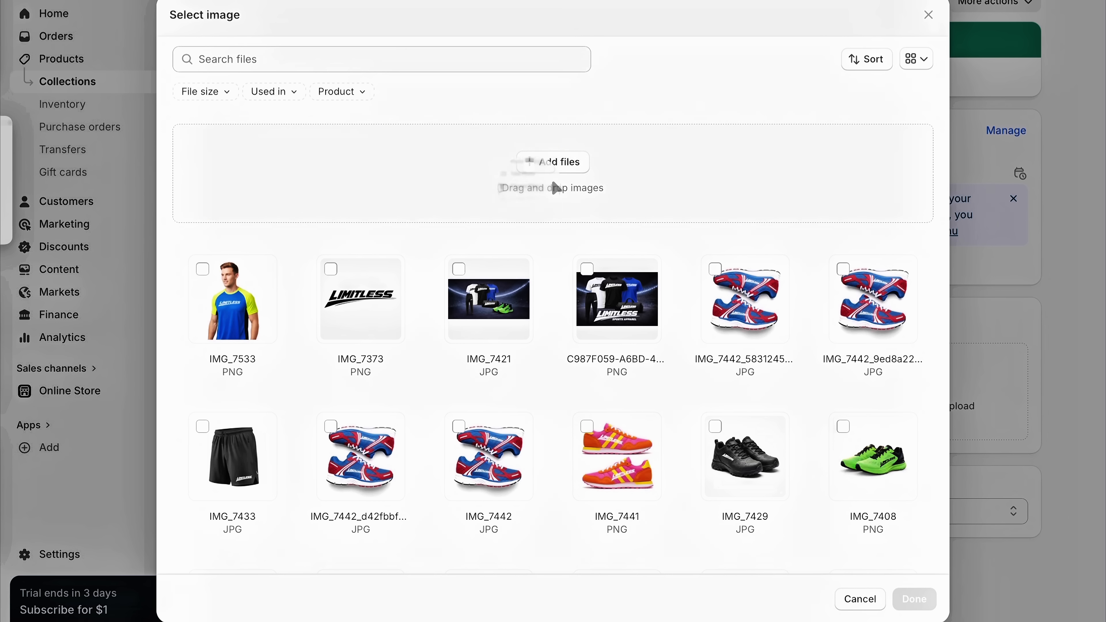
left_click(534, 186)
left_click(522, 175)
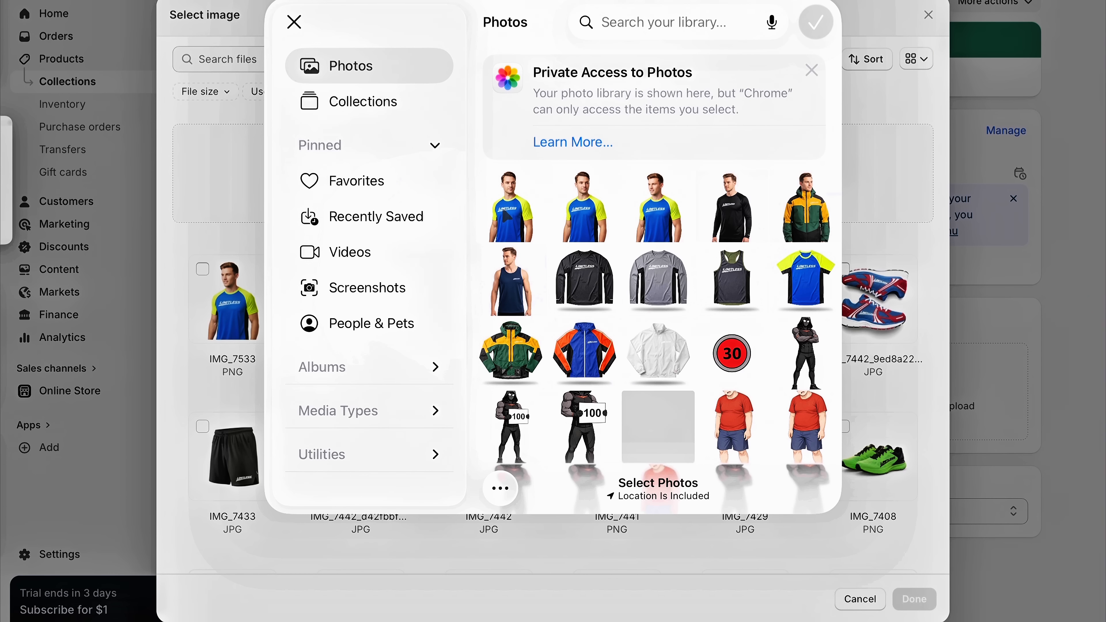
left_click(504, 211)
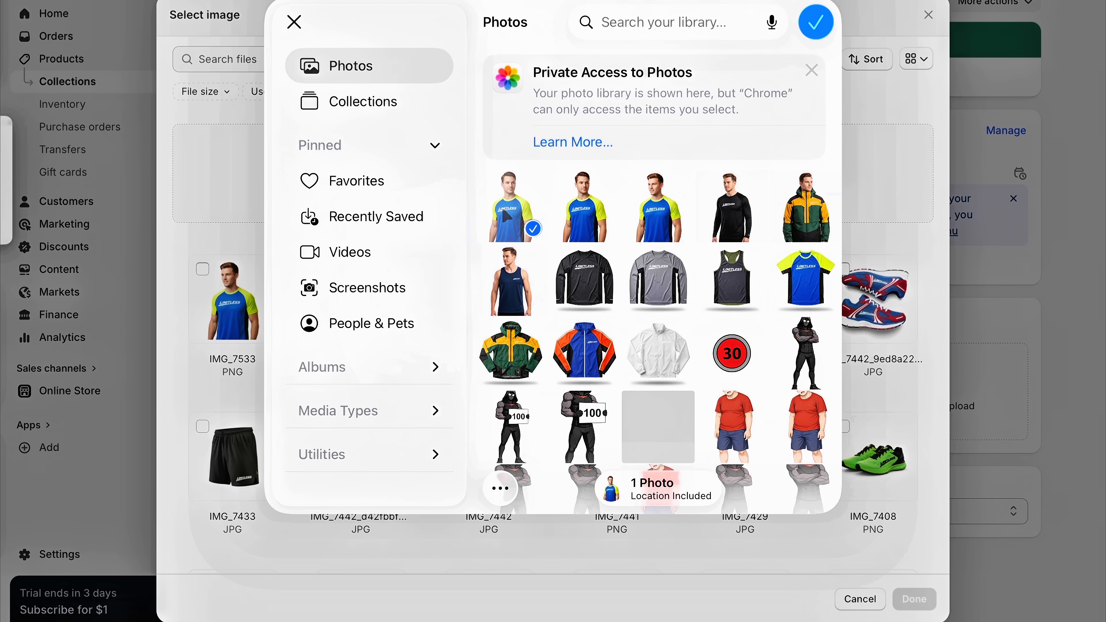
left_click(816, 23)
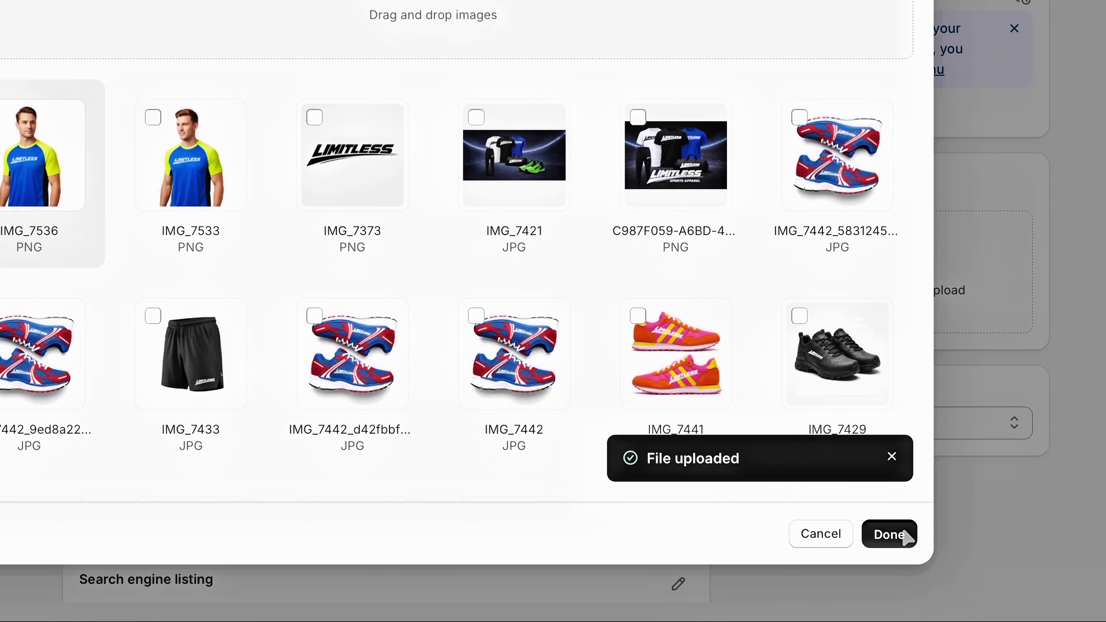
left_click(925, 601)
Add Performance Sport Flex Shirt, Performance Sport Shirt and Performance V1 Shirt to the Shirt collection.
scroll(579, 285, "down", 3)
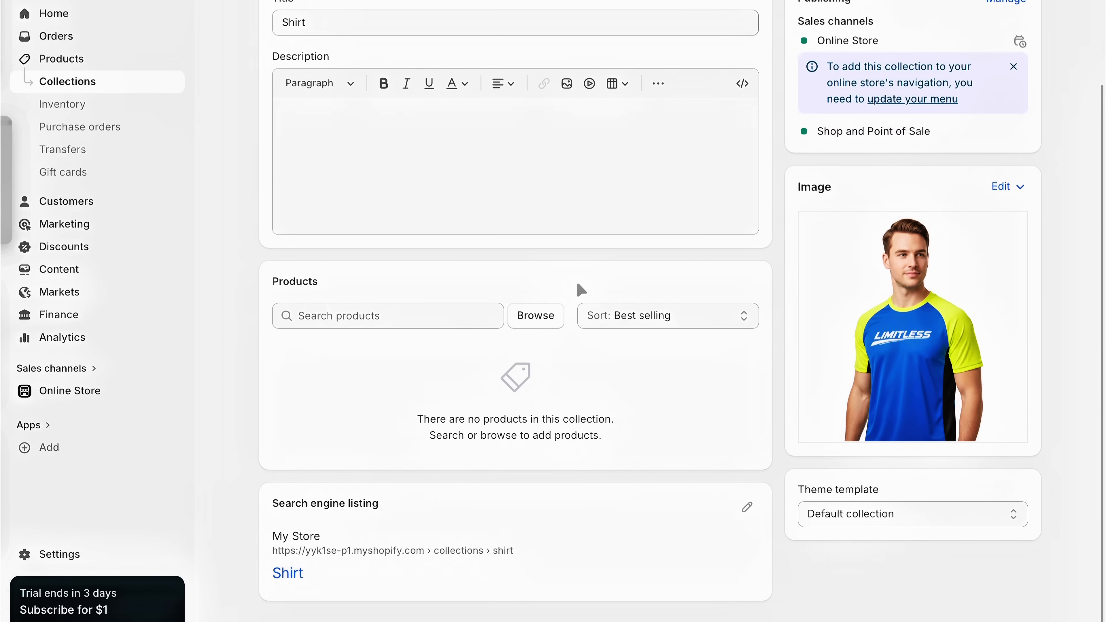
left_click(532, 320)
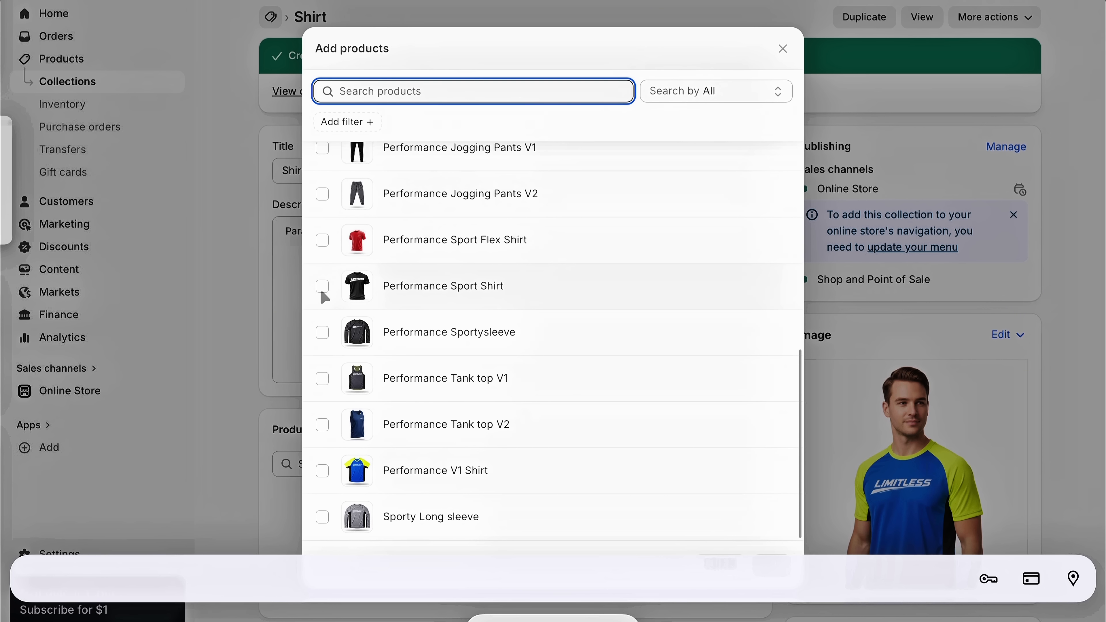
left_click(322, 288)
left_click(322, 240)
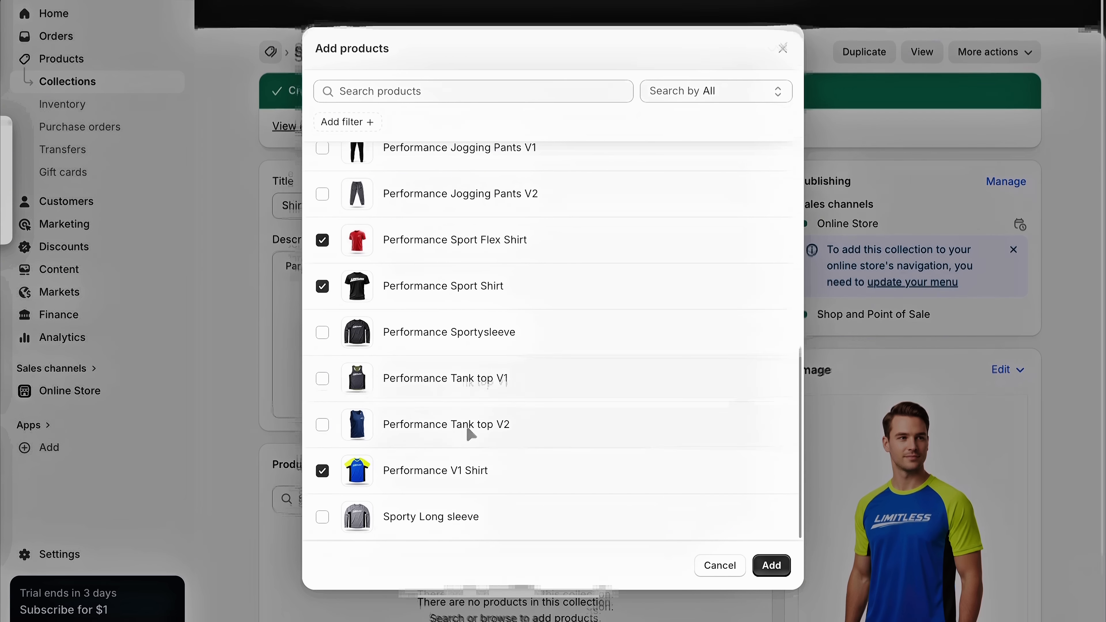
scroll(705, 533, "up", 10)
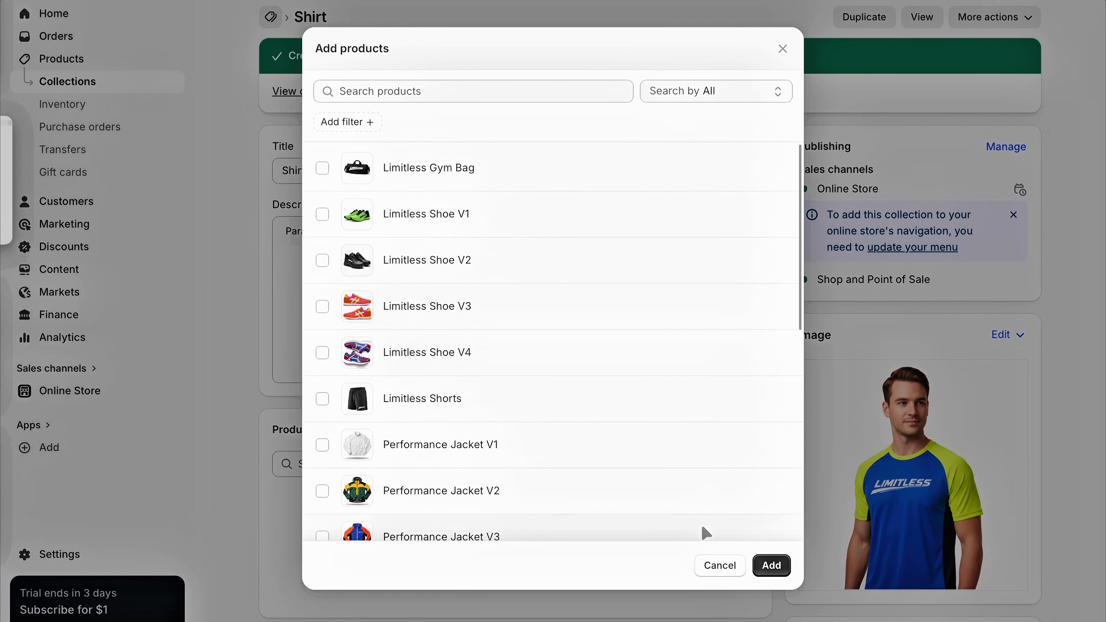
left_click(772, 574)
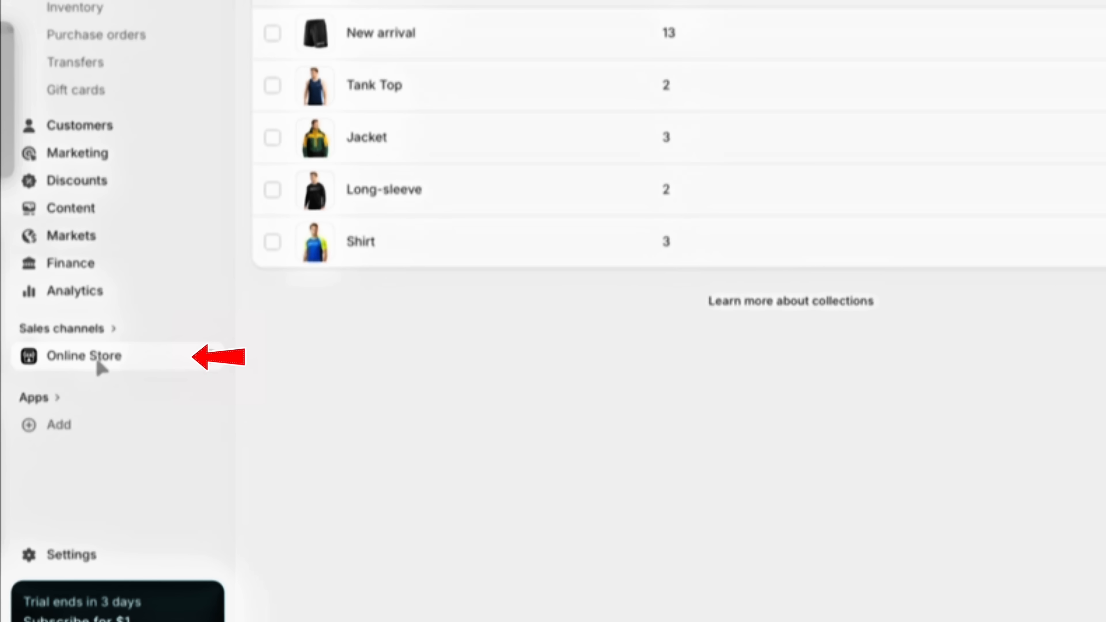
Open the Horizon theme for editing and remove the Featured collection section showing Products from the home page.
left_click(100, 368)
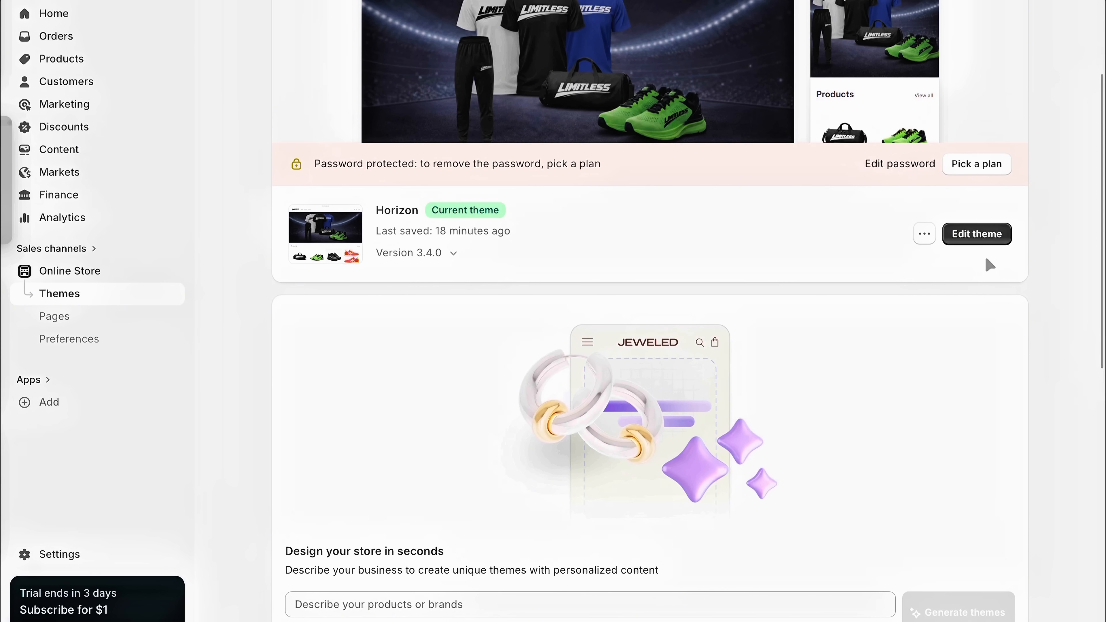
left_click(977, 234)
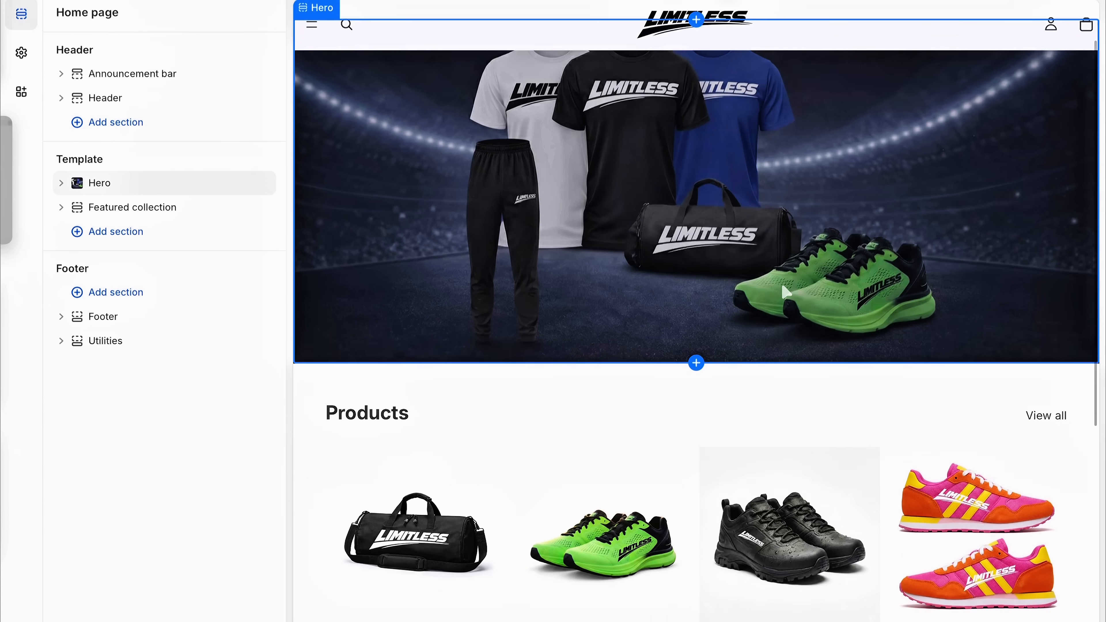
scroll(784, 287, "down", 7)
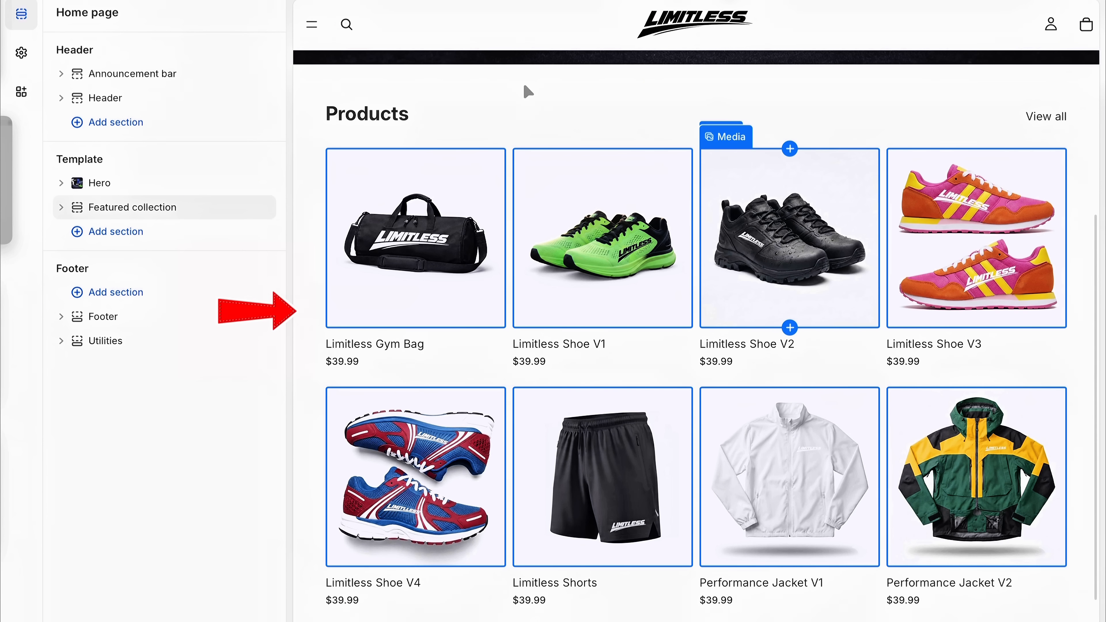
left_click(579, 102)
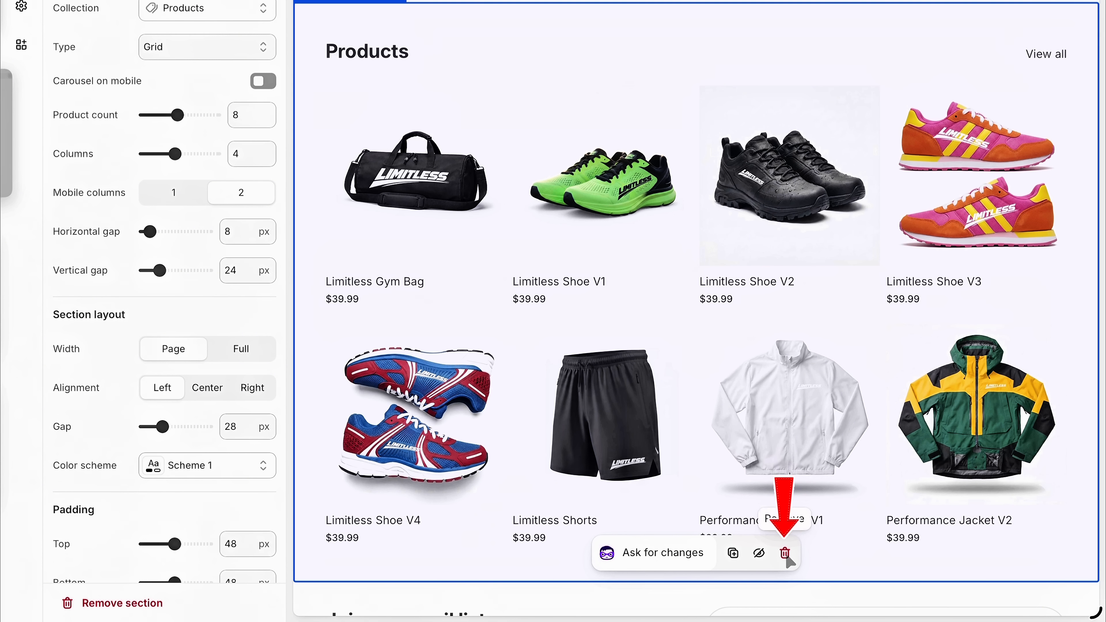
left_click(785, 558)
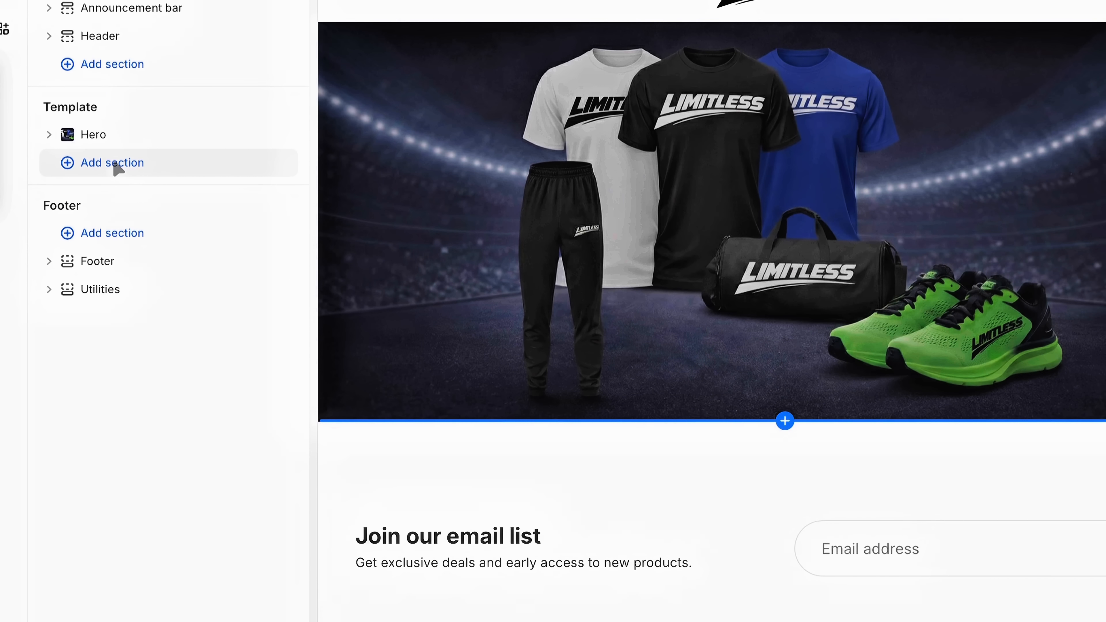
Add a "Collection list: Grid" section below the Hero in the home page template.
left_click(115, 164)
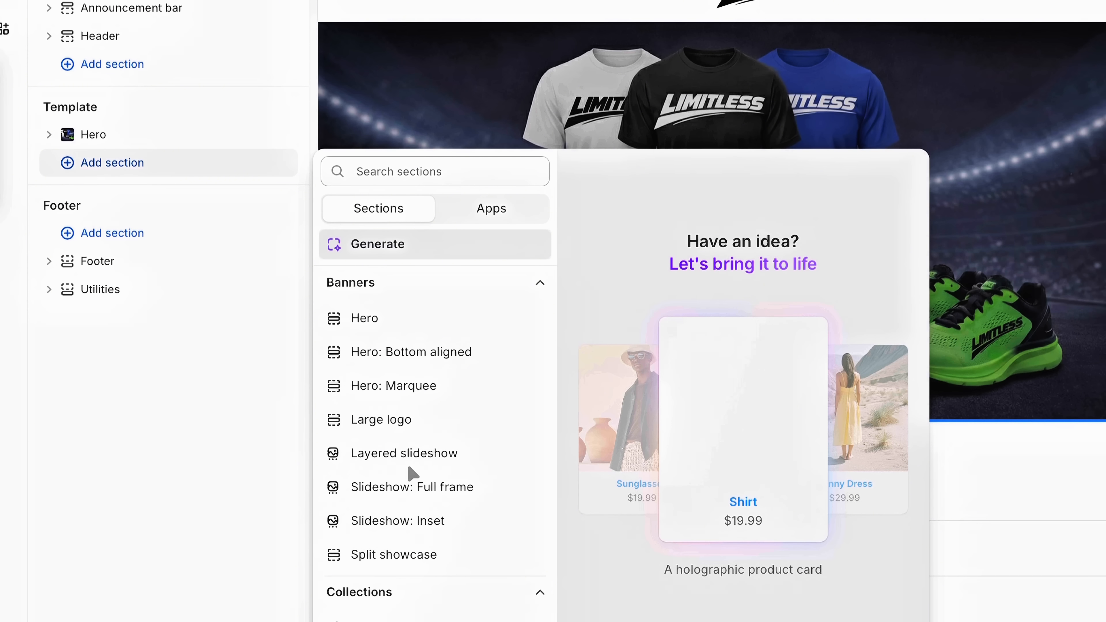
scroll(425, 562, "down", 2)
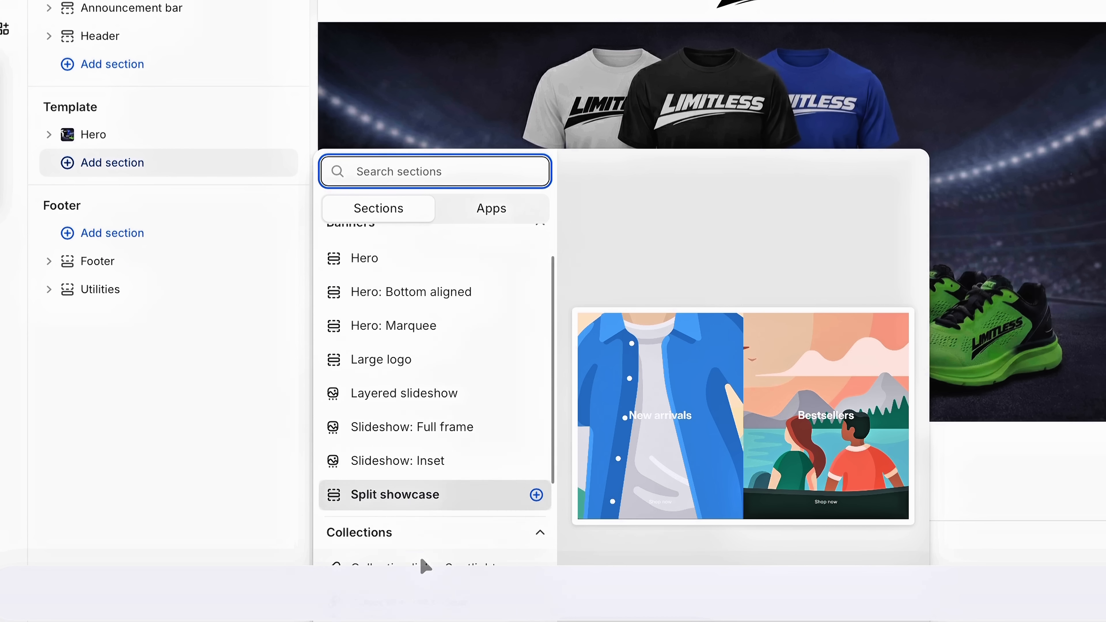
scroll(425, 567, "down", 5)
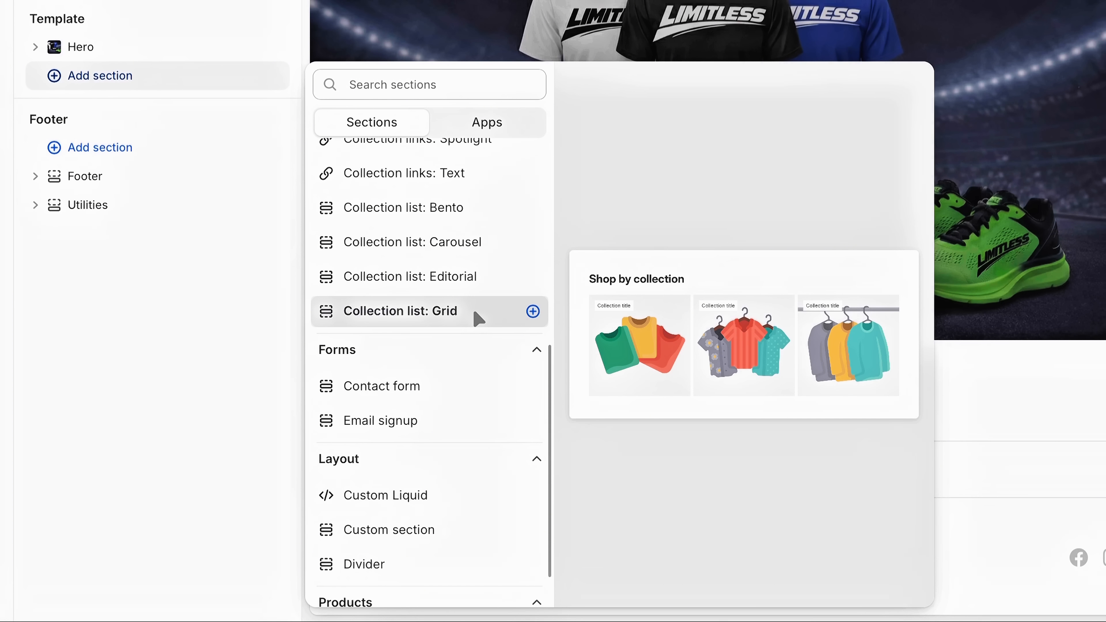
left_click(469, 310)
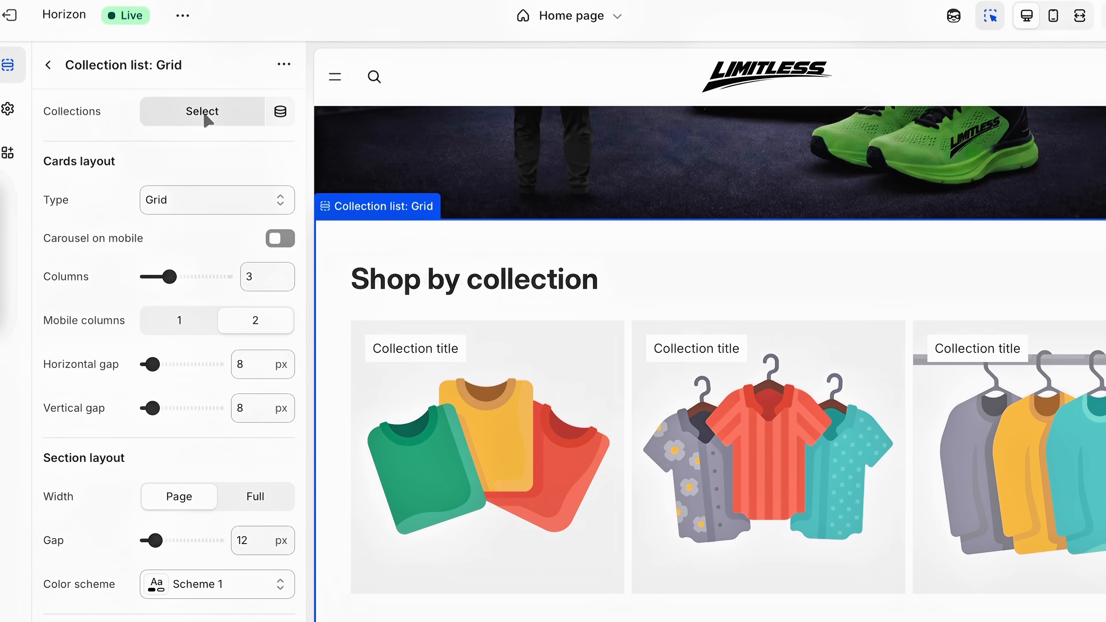
Choose the Jacket, Long-sleeve and Shirt collections for the collection list grid.
left_click(205, 117)
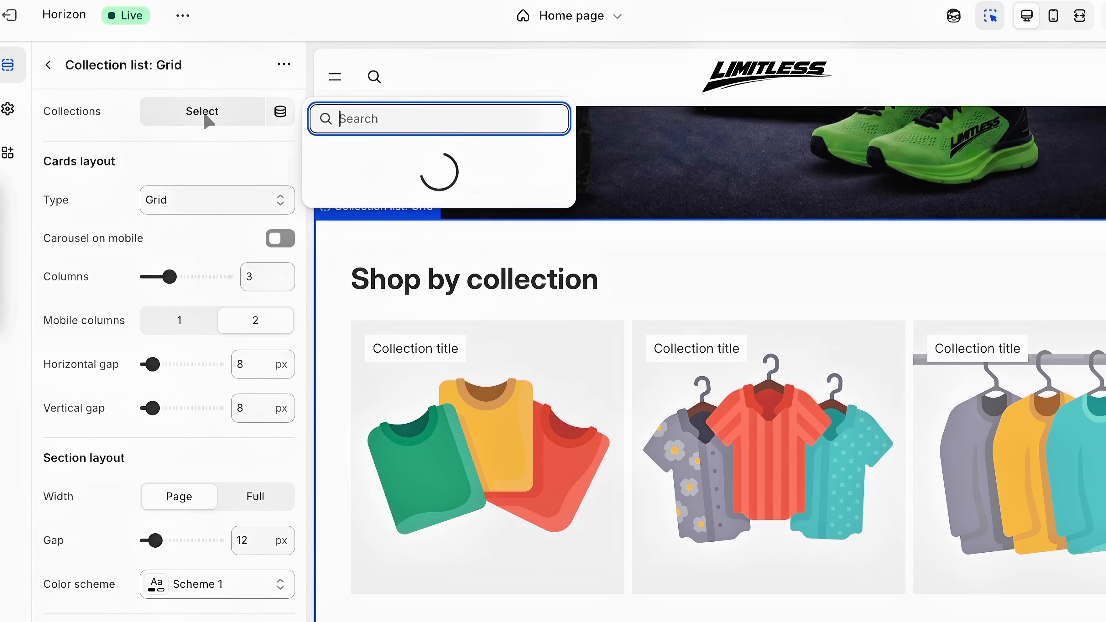
left_click(326, 167)
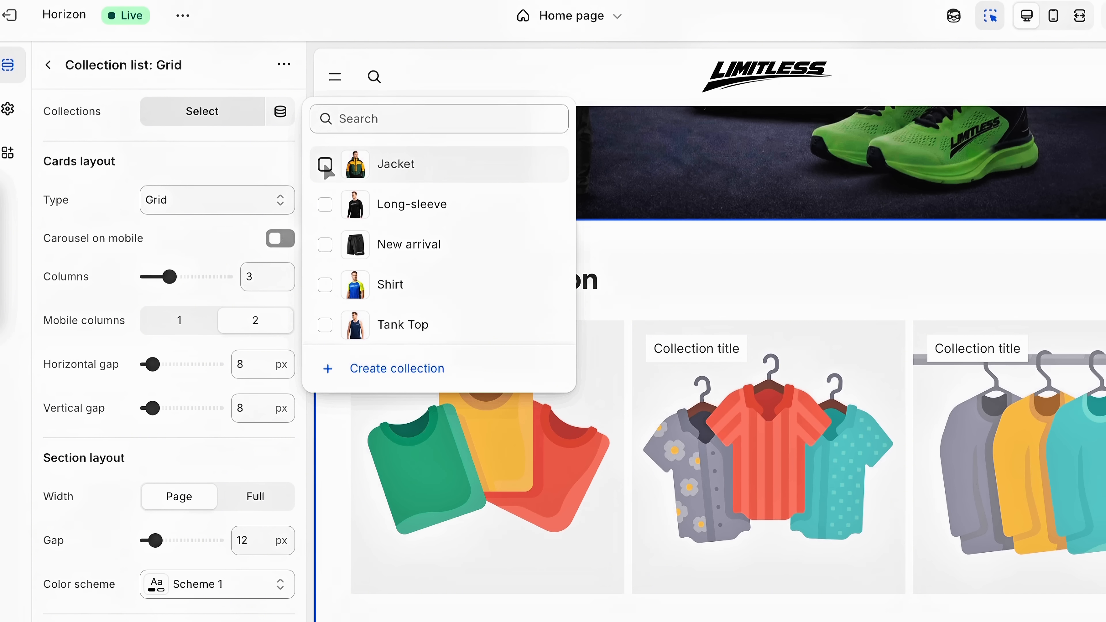
left_click(326, 206)
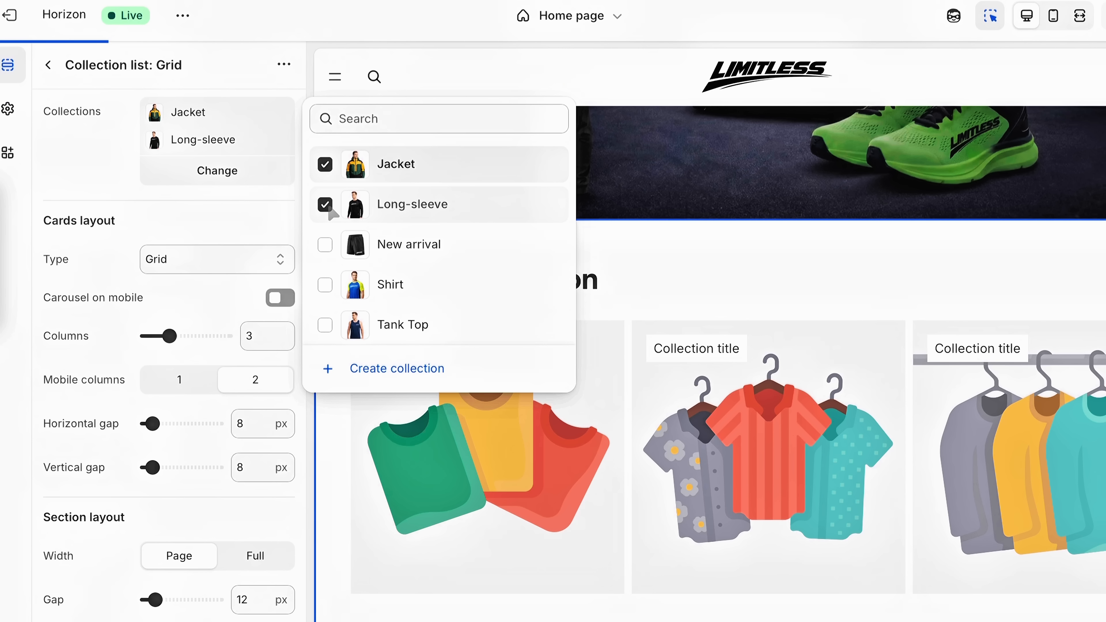
left_click(326, 285)
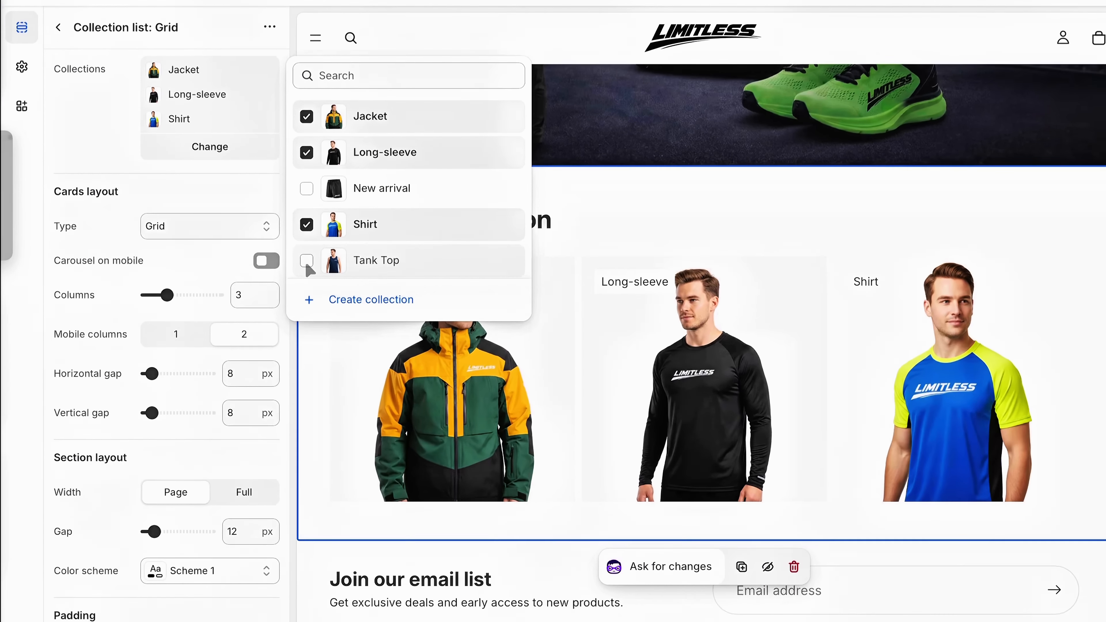
left_click(677, 138)
Remove the "Shop by collection" heading text from the collection list section.
scroll(677, 138, "down", 3)
scroll(620, 153, "up", 2)
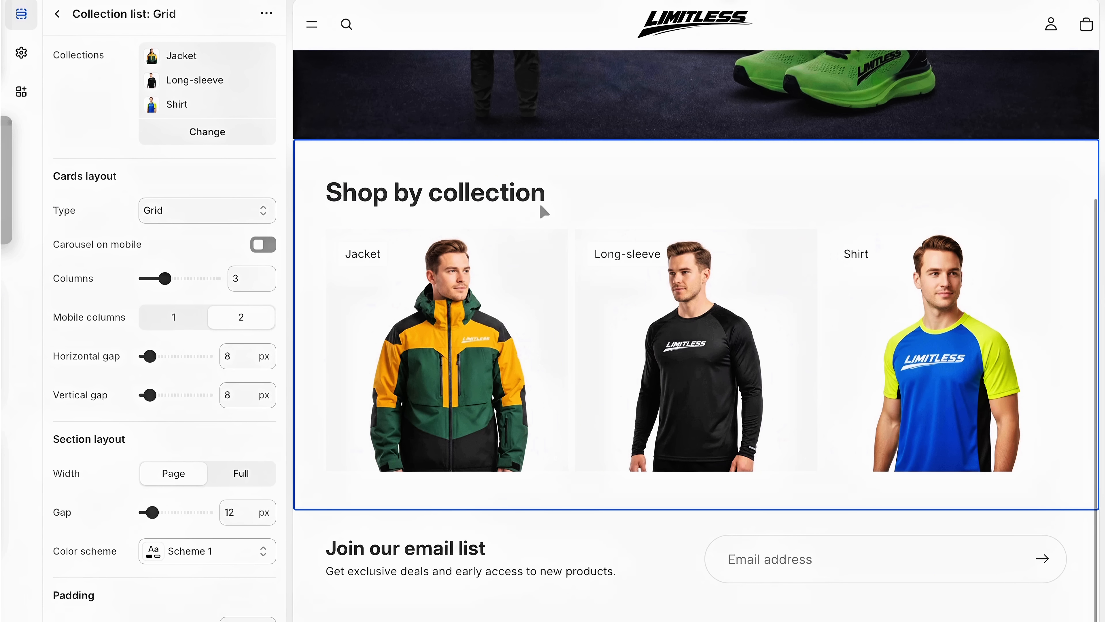
left_click(470, 199)
left_click(482, 203)
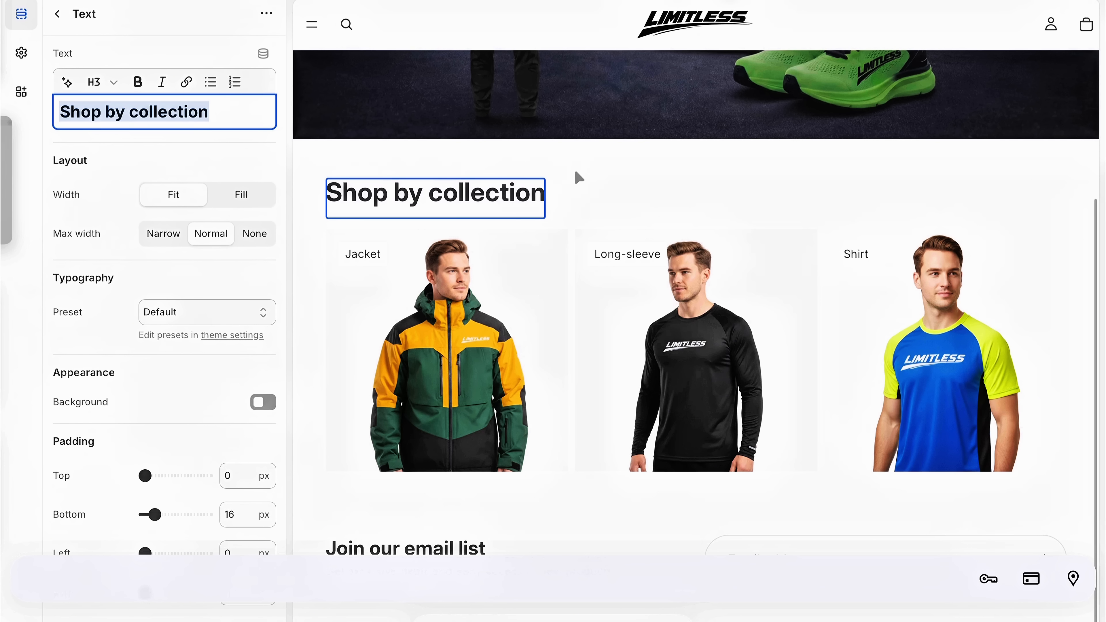
left_click(577, 176)
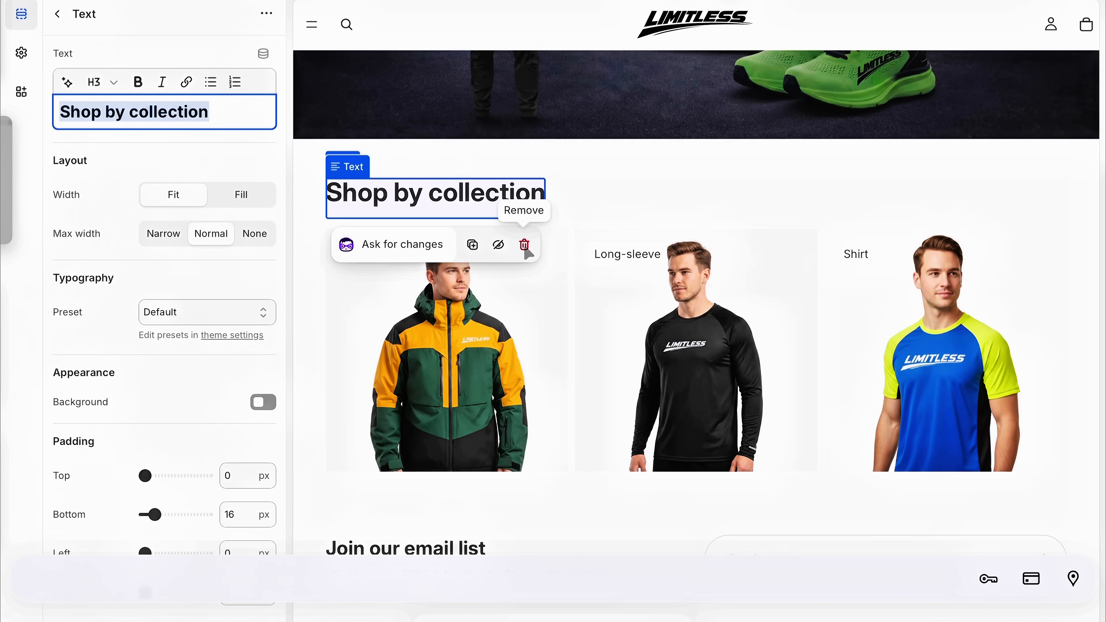
left_click(525, 247)
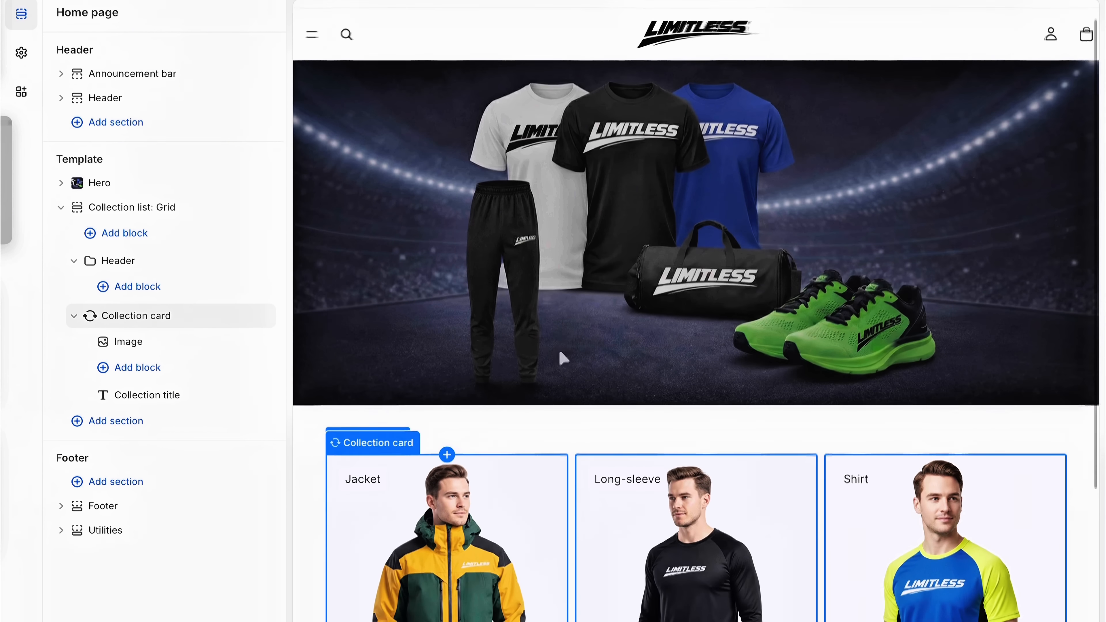
Add a "Featured collection: Carousel" section below the collection list grid in the home page template.
scroll(562, 356, "down", 3)
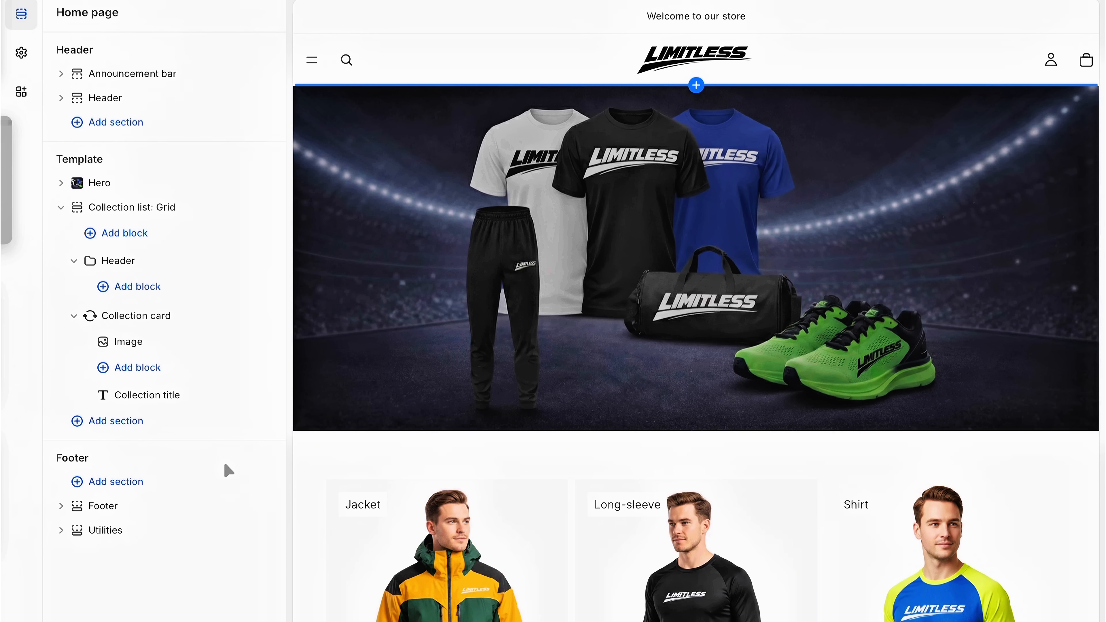
scroll(324, 509, "down", 6)
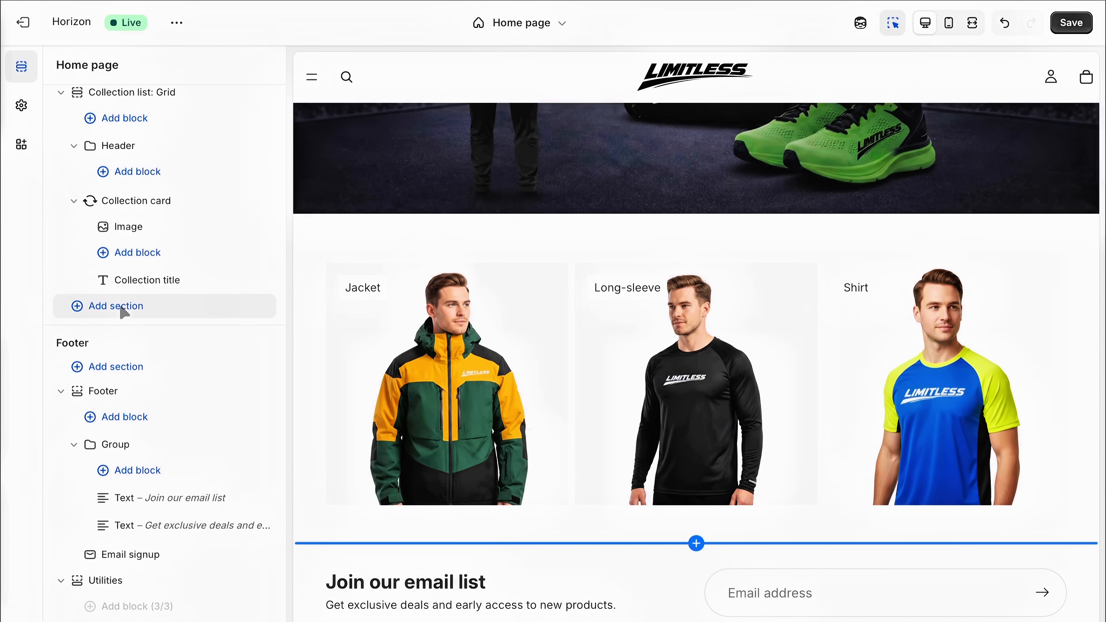
left_click(159, 307)
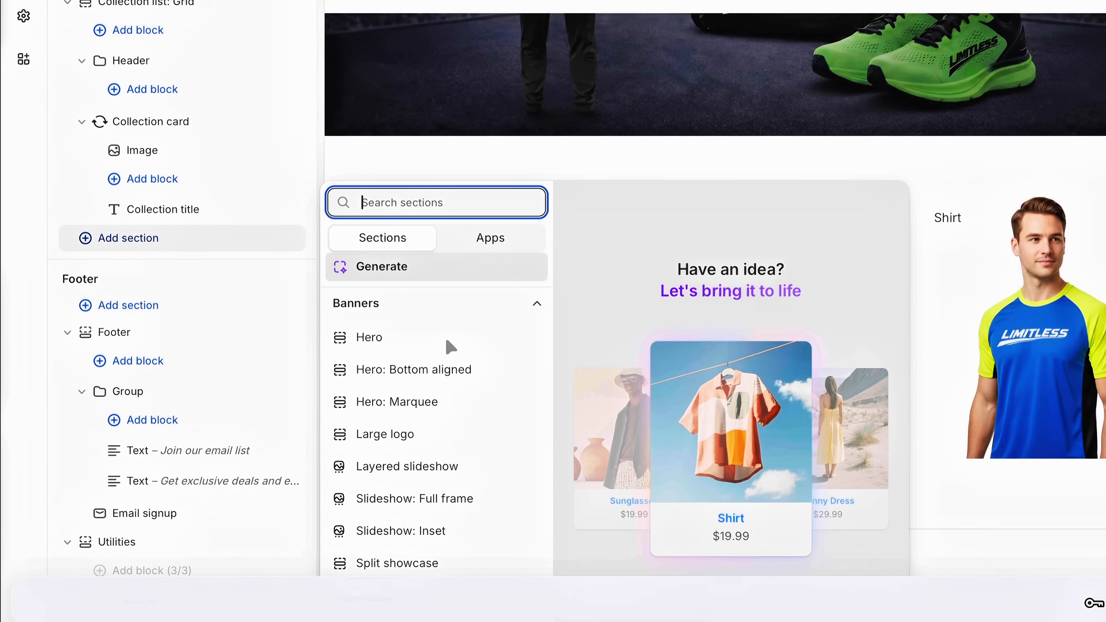
scroll(406, 404, "down", 5)
scroll(449, 346, "down", 8)
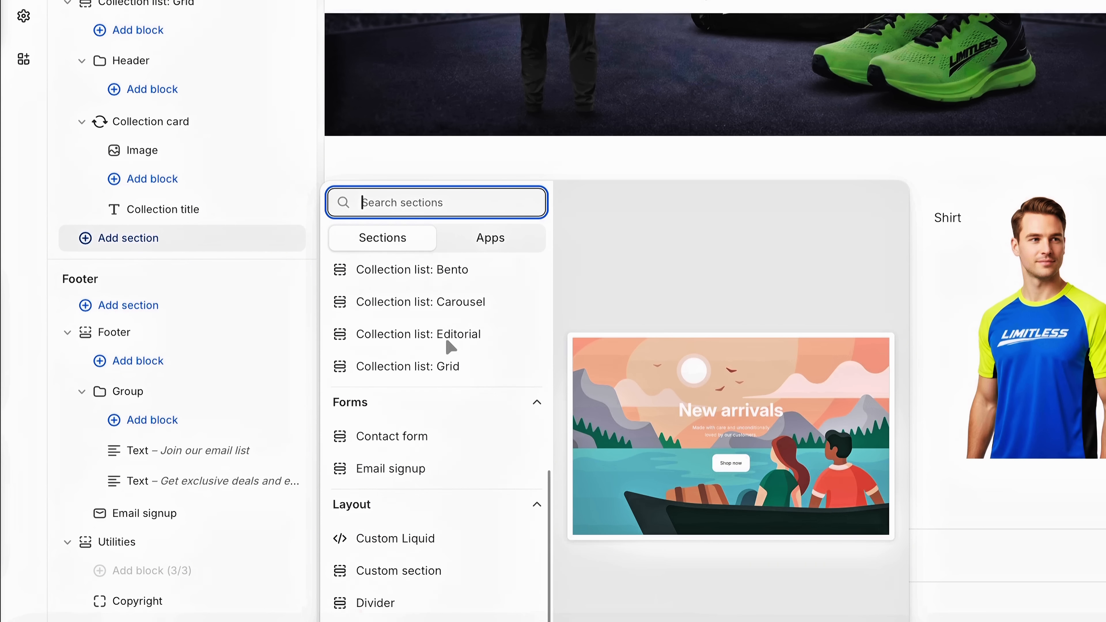
scroll(449, 346, "down", 3)
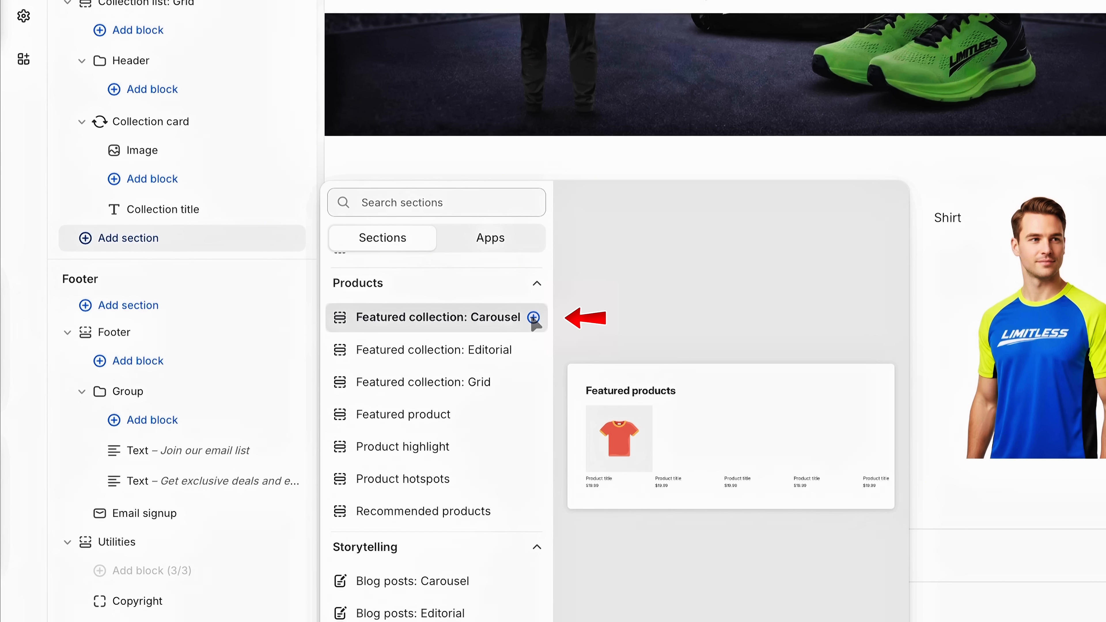
left_click(533, 317)
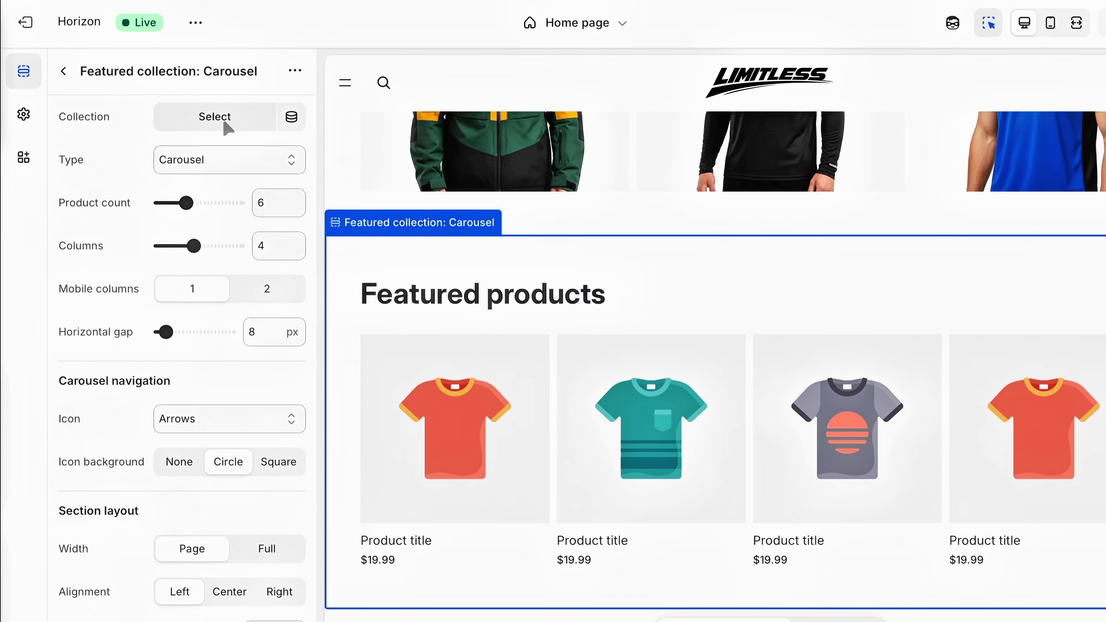
Set the featured carousel's collection to New arrival and save the theme changes.
left_click(222, 122)
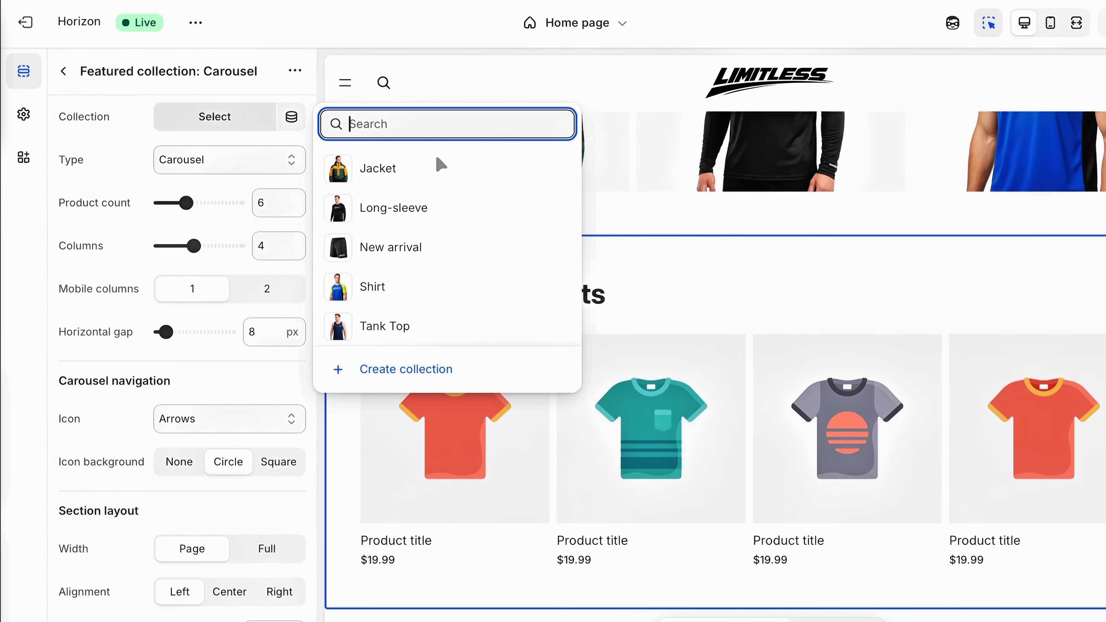
left_click(387, 253)
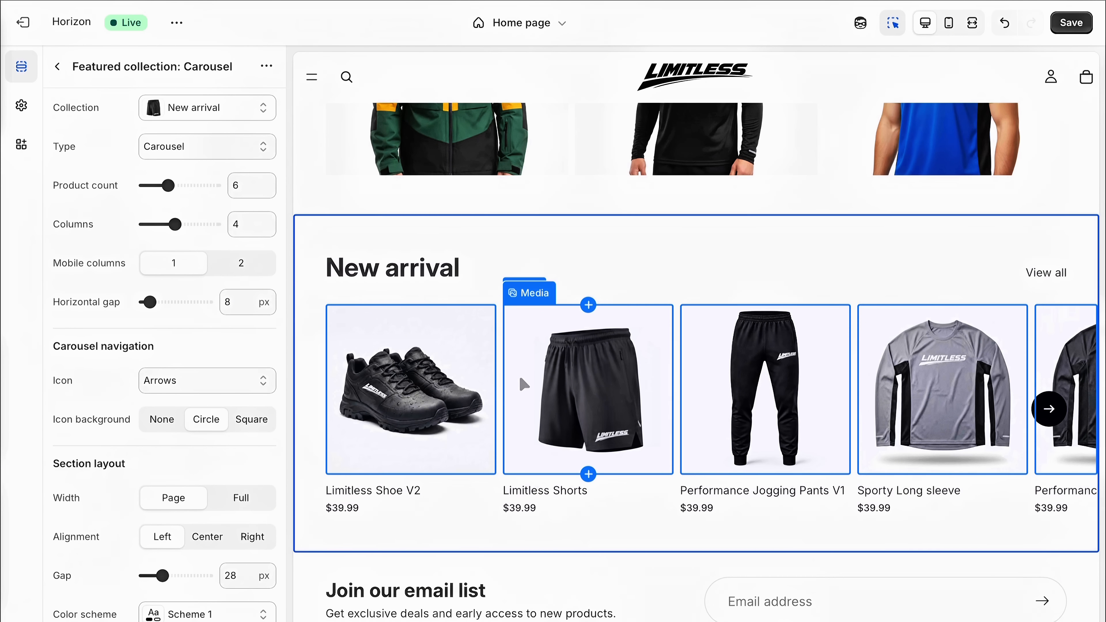
scroll(525, 384, "right", 5)
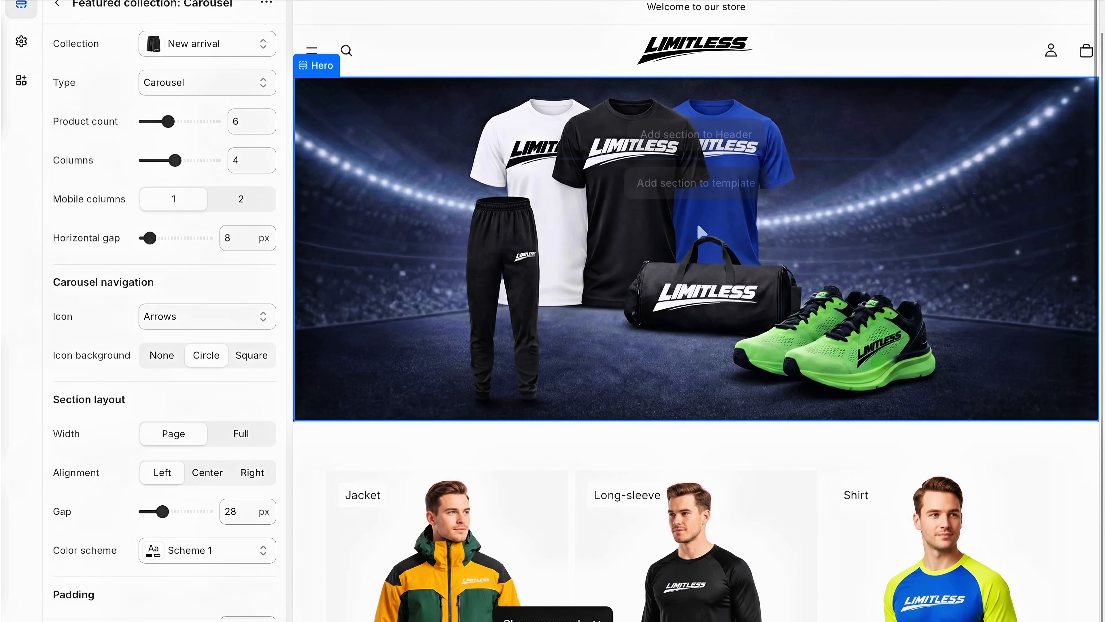
Review the home page preview from the hero banner through the collection grid and the New arrival carousel's products.
scroll(677, 416, "down", 12)
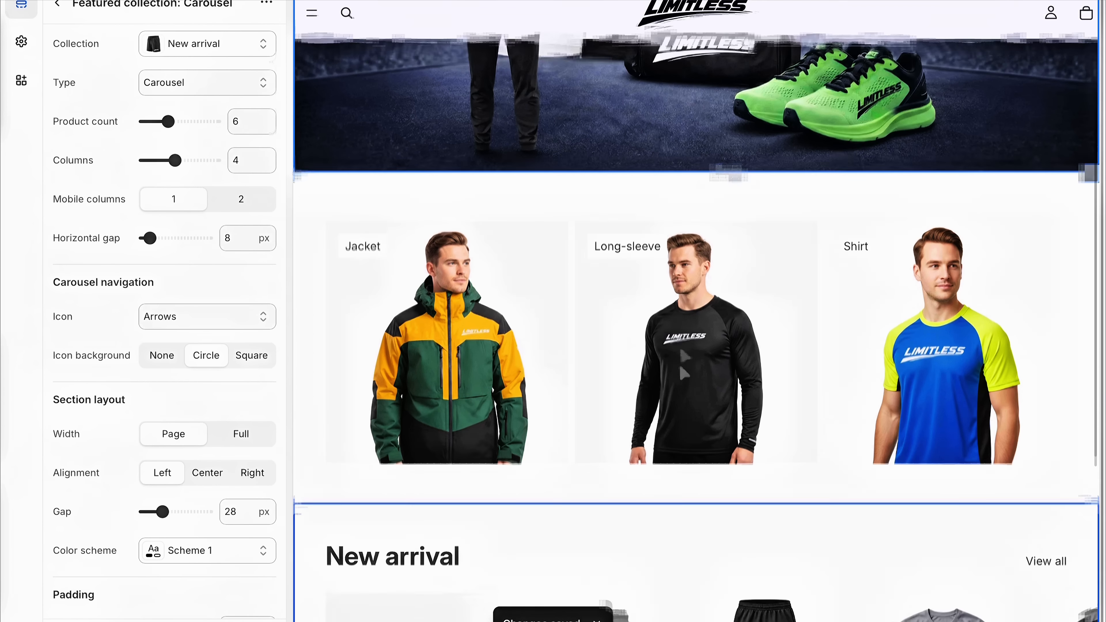
scroll(681, 440, "up", 9)
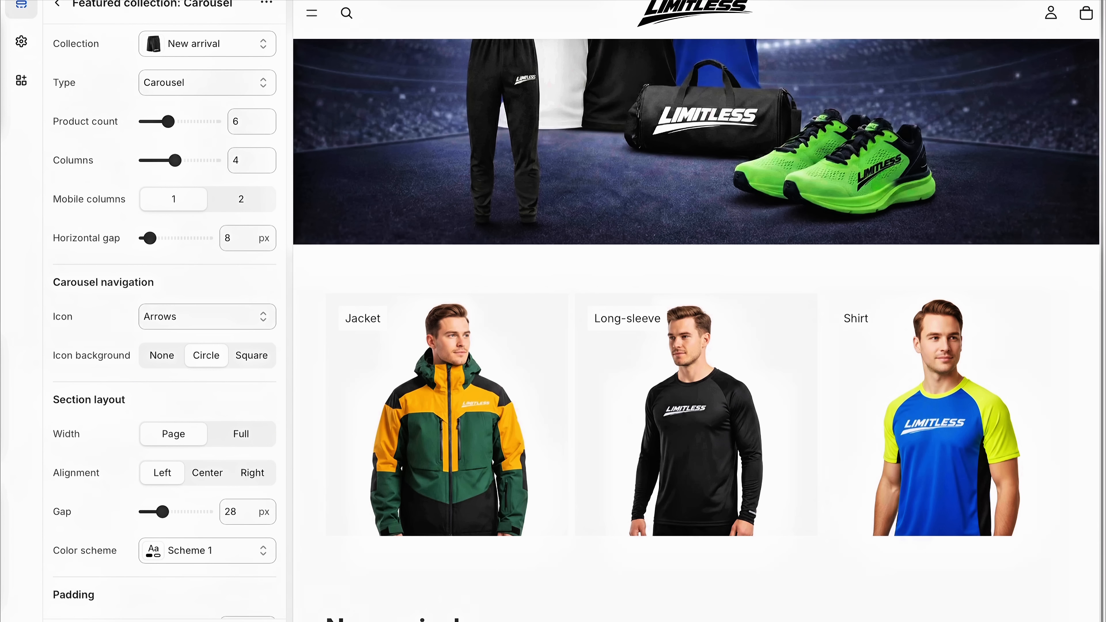
scroll(641, 442, "down", 4)
scroll(645, 446, "down", 5)
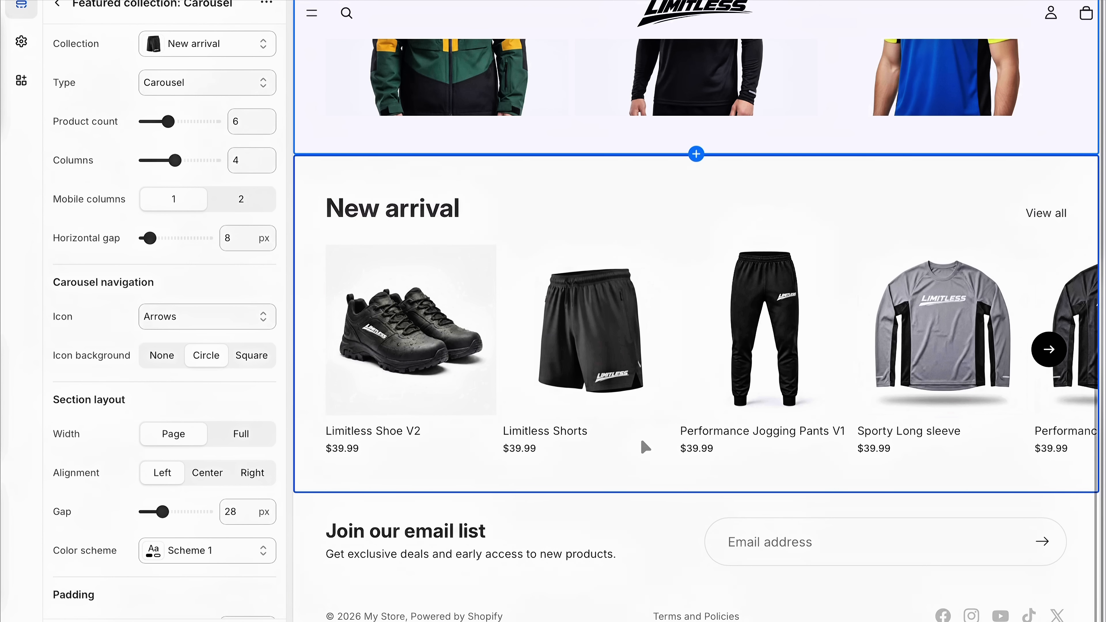
scroll(640, 392, "right", 2)
scroll(518, 367, "right", 3)
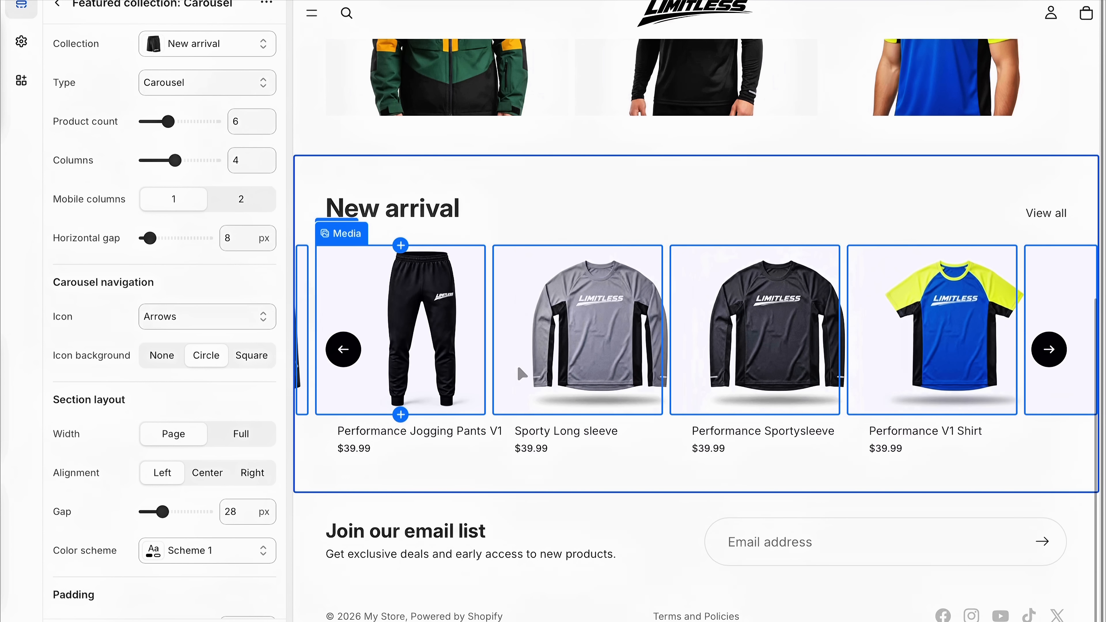
Open the store's menu list through the header's customer account menu setting and open Main menu for editing.
scroll(518, 366, "left", 3)
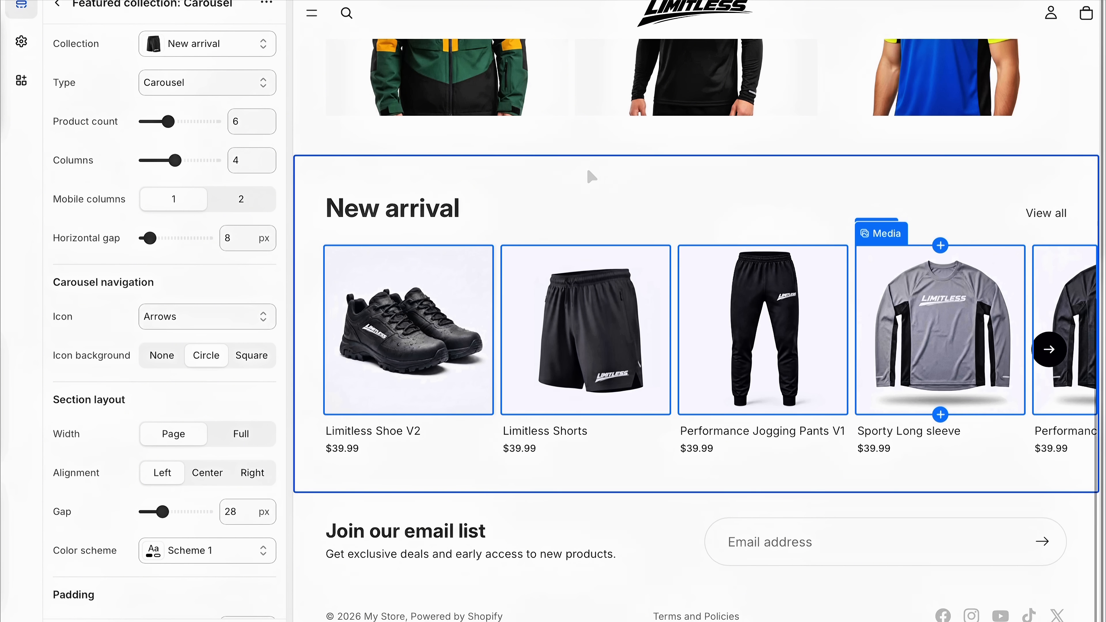
scroll(574, 194, "up", 10)
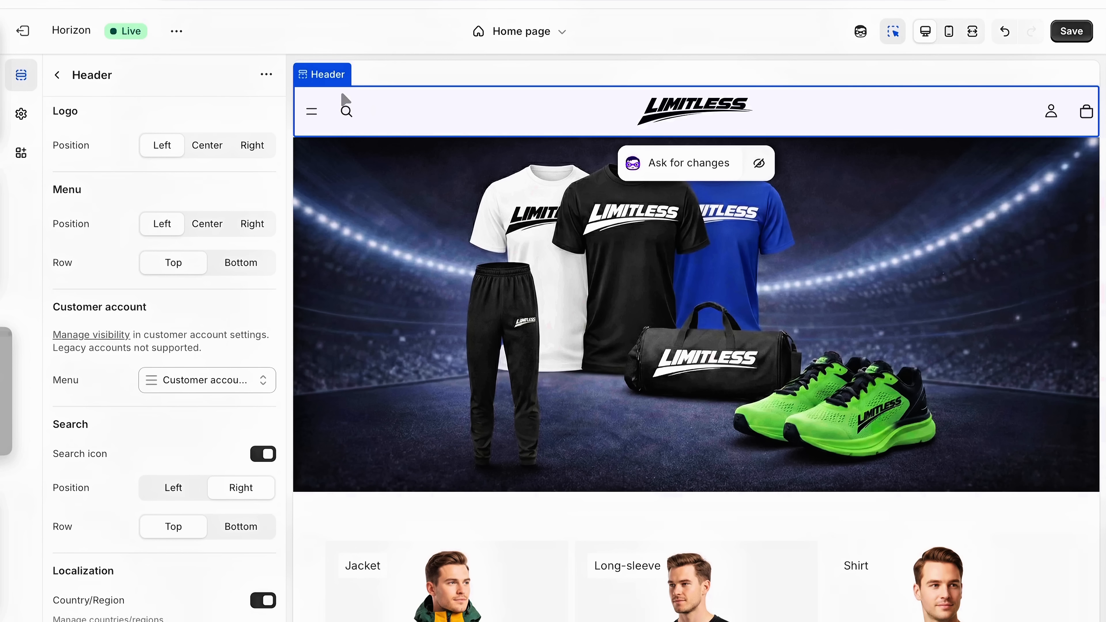
left_click(344, 101)
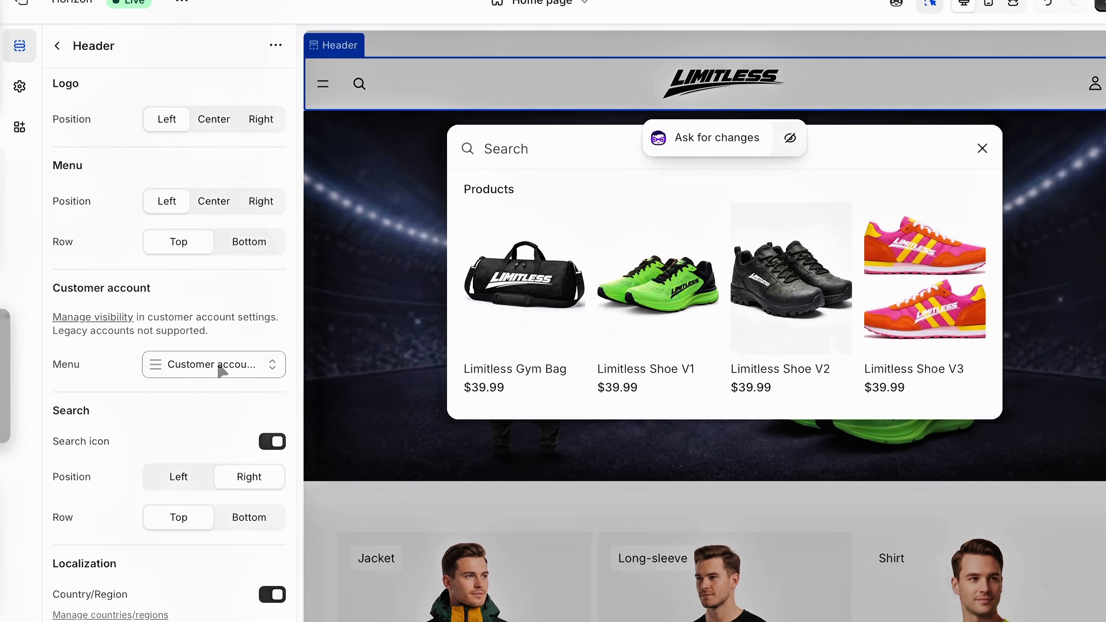
left_click(222, 372)
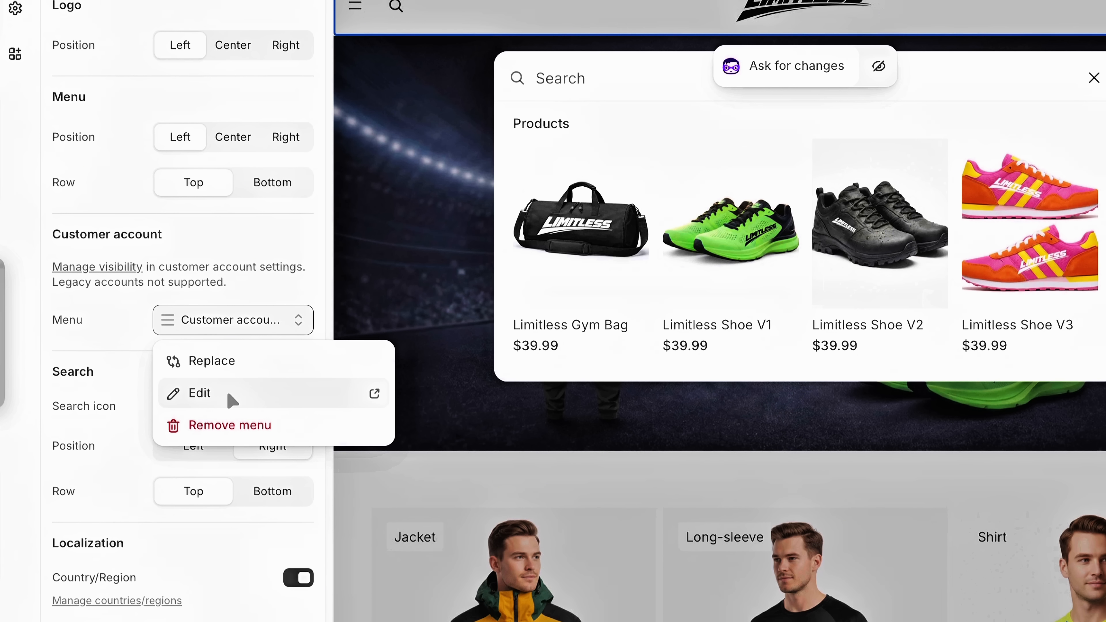
left_click(223, 392)
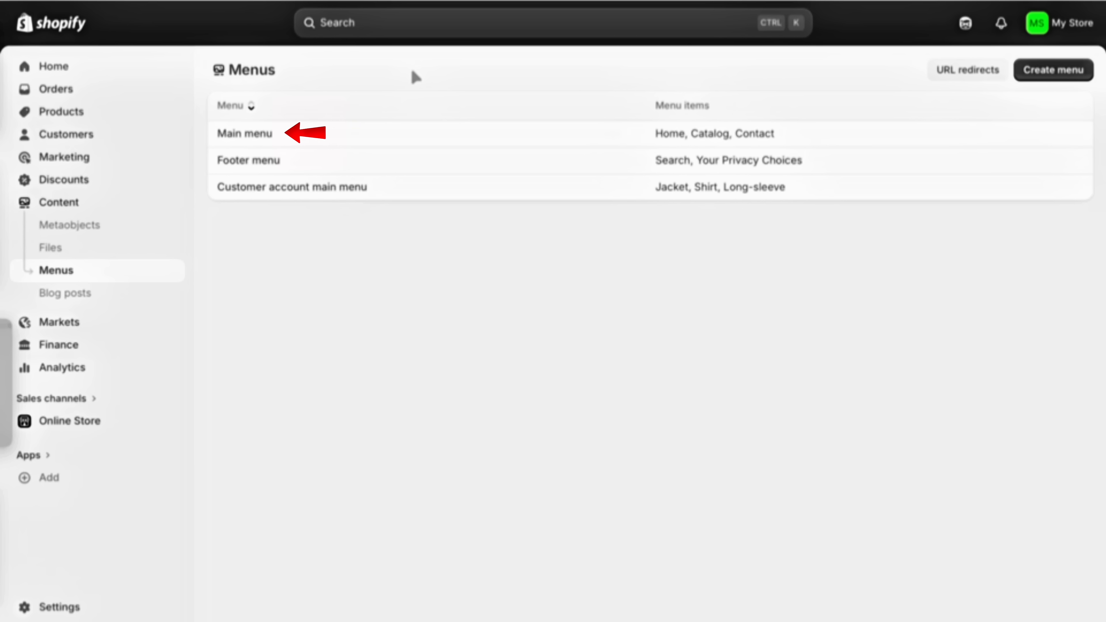
left_click(265, 135)
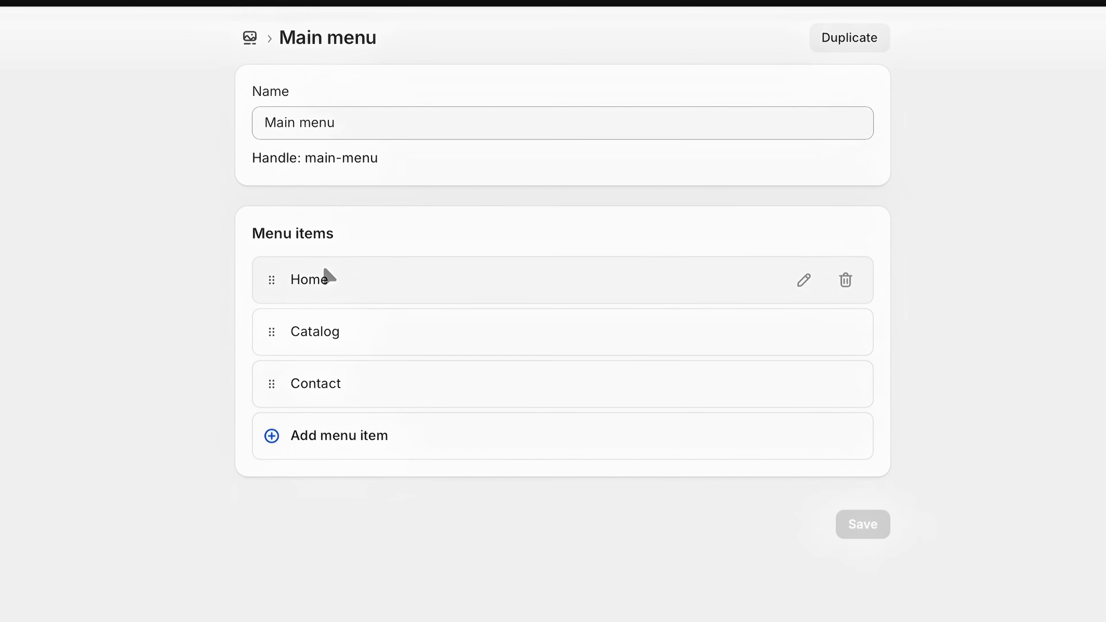
Remove the Home, Catalog and Contact items from the Main menu.
left_click(853, 284)
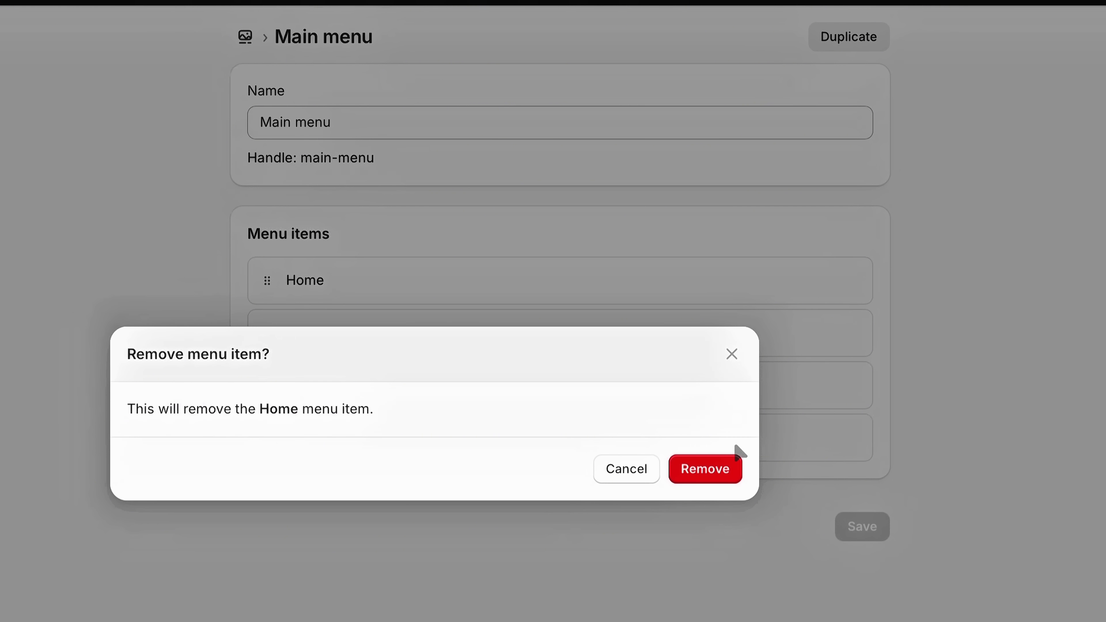
left_click(727, 460)
left_click(851, 282)
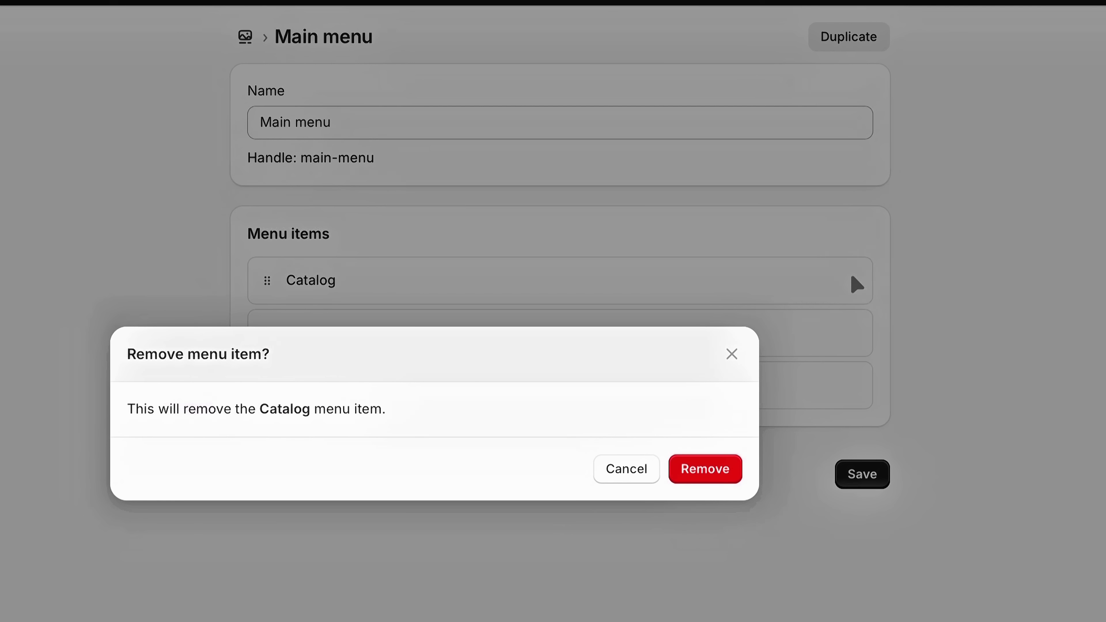
left_click(702, 467)
left_click(848, 281)
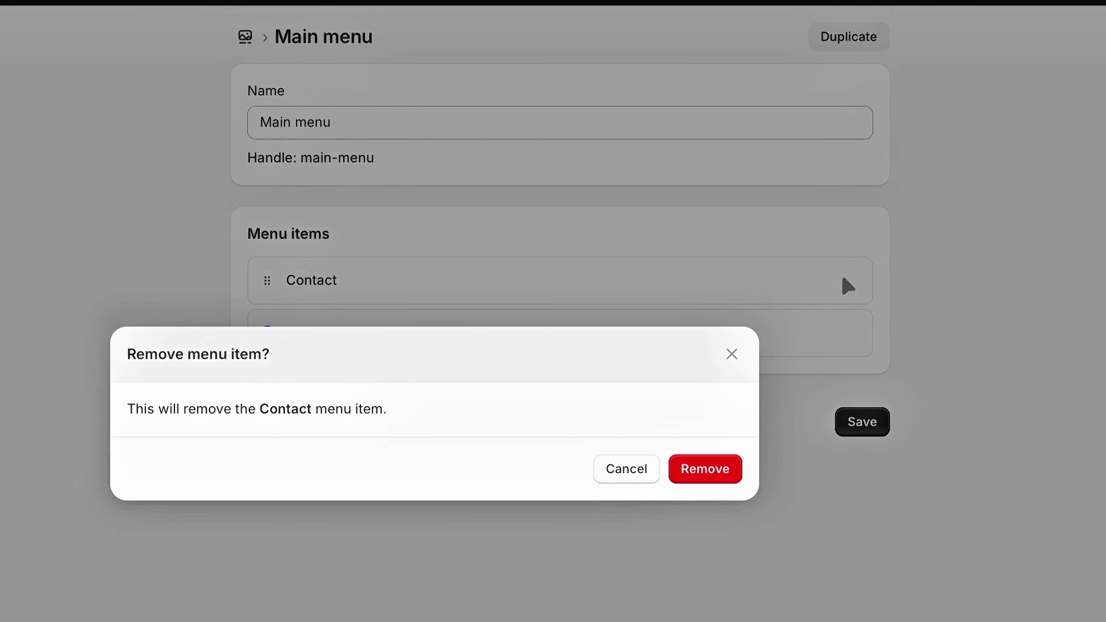
left_click(704, 455)
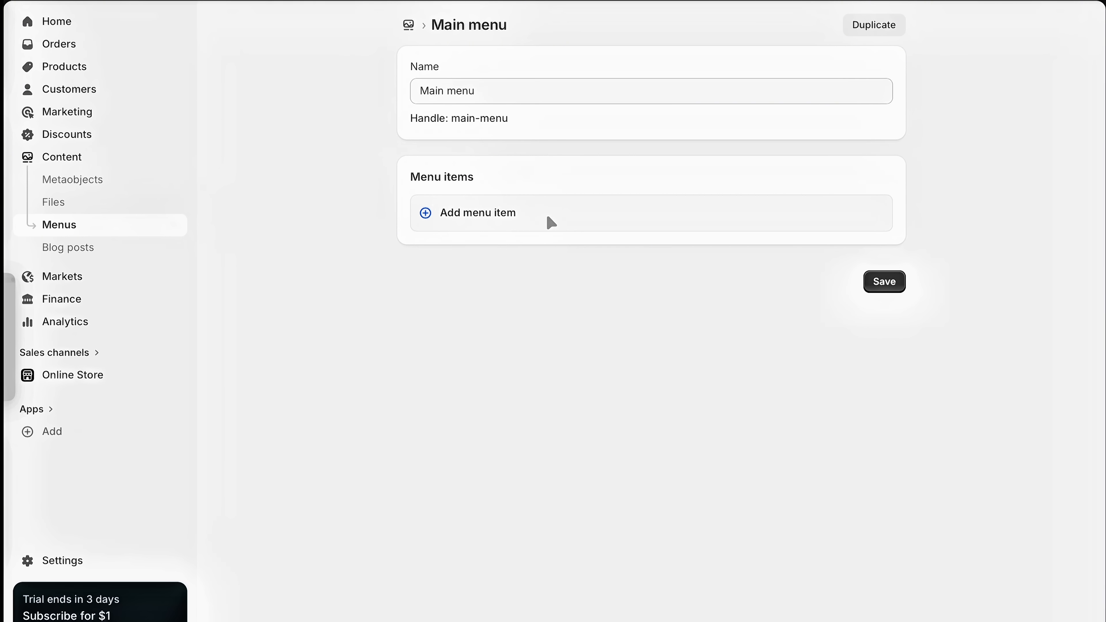
Add a Main menu item labelled Shirt that links to the Shirt collection.
left_click(733, 230)
left_click(705, 237)
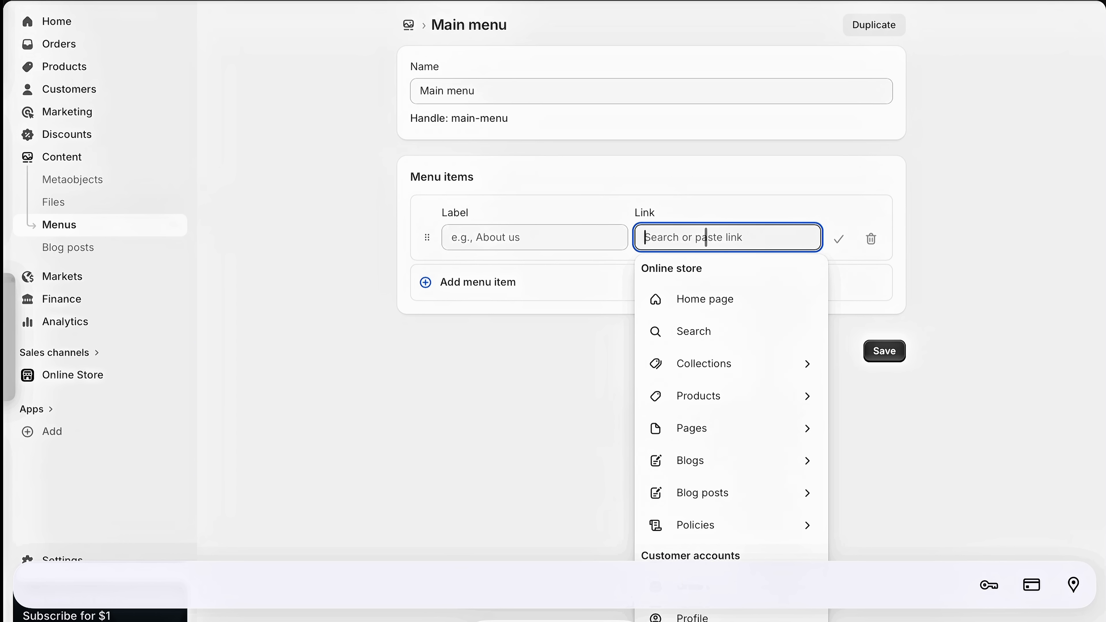
left_click(709, 366)
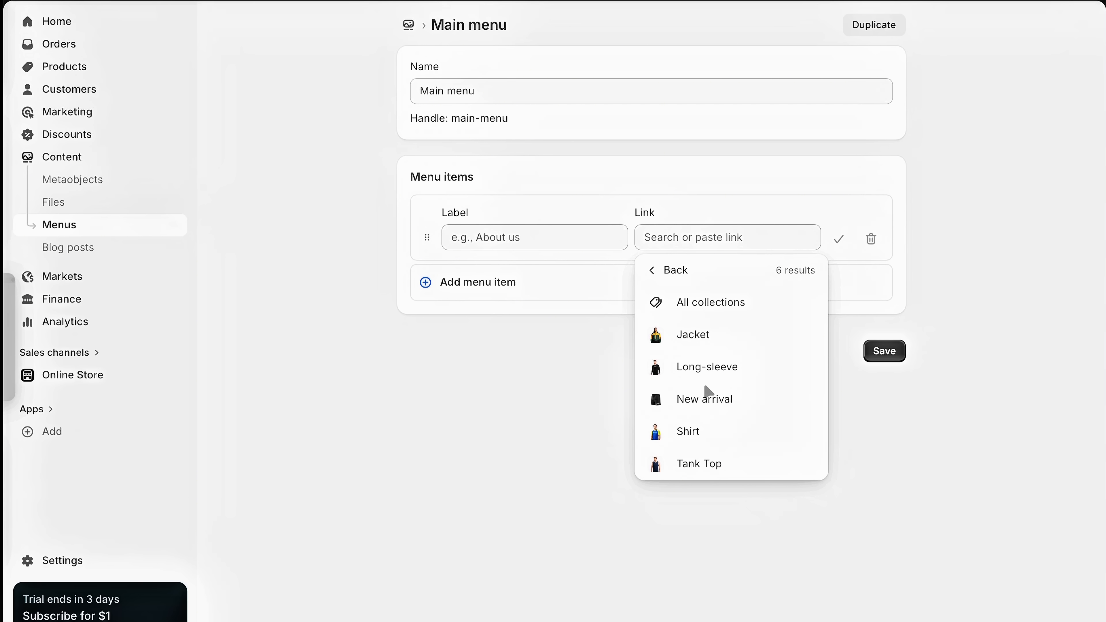
left_click(688, 429)
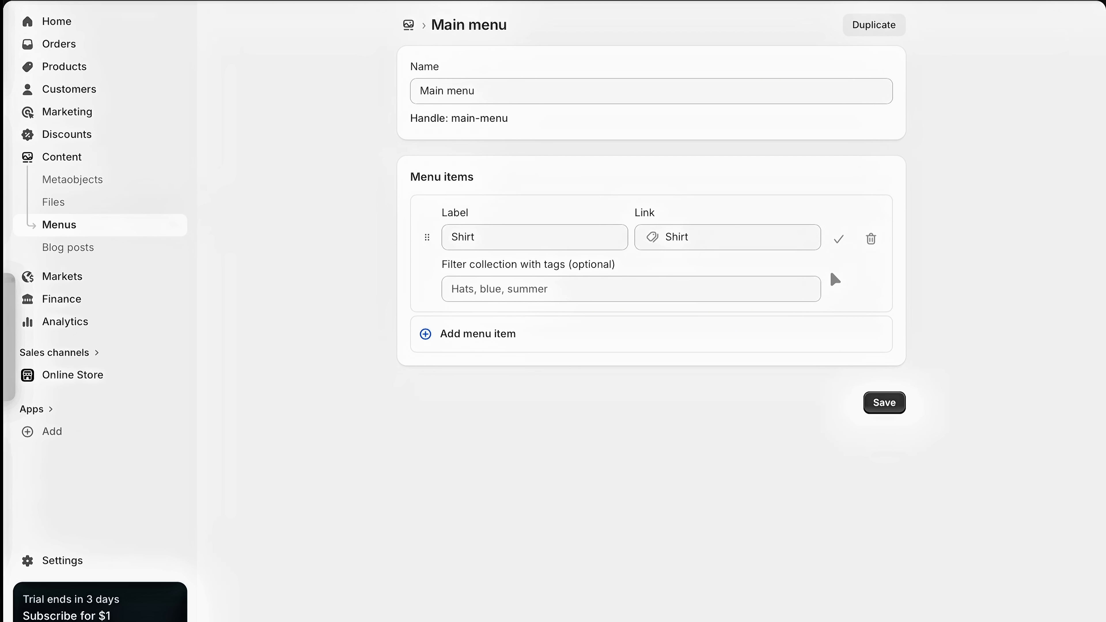
left_click(835, 245)
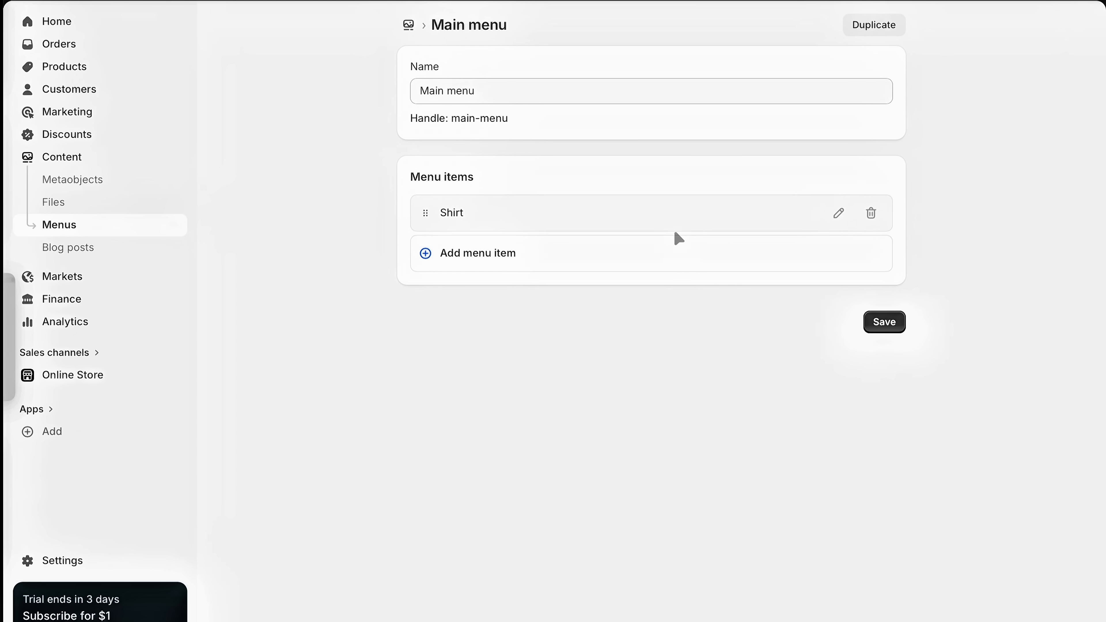
Start a second Main menu item below Shirt and browse the collections for its link.
left_click(649, 252)
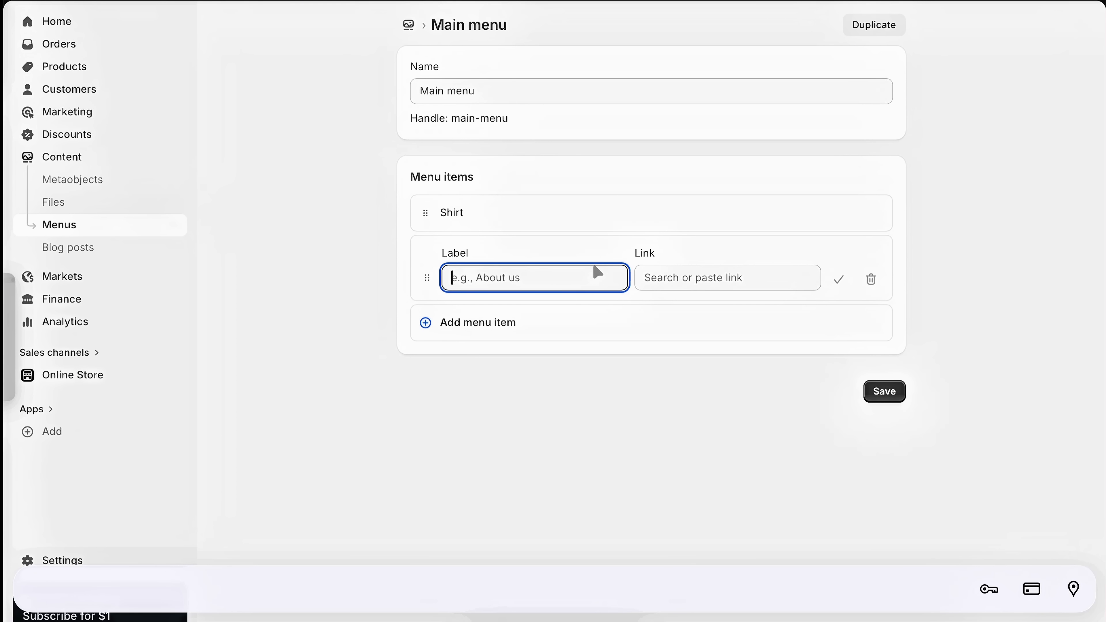
left_click(696, 278)
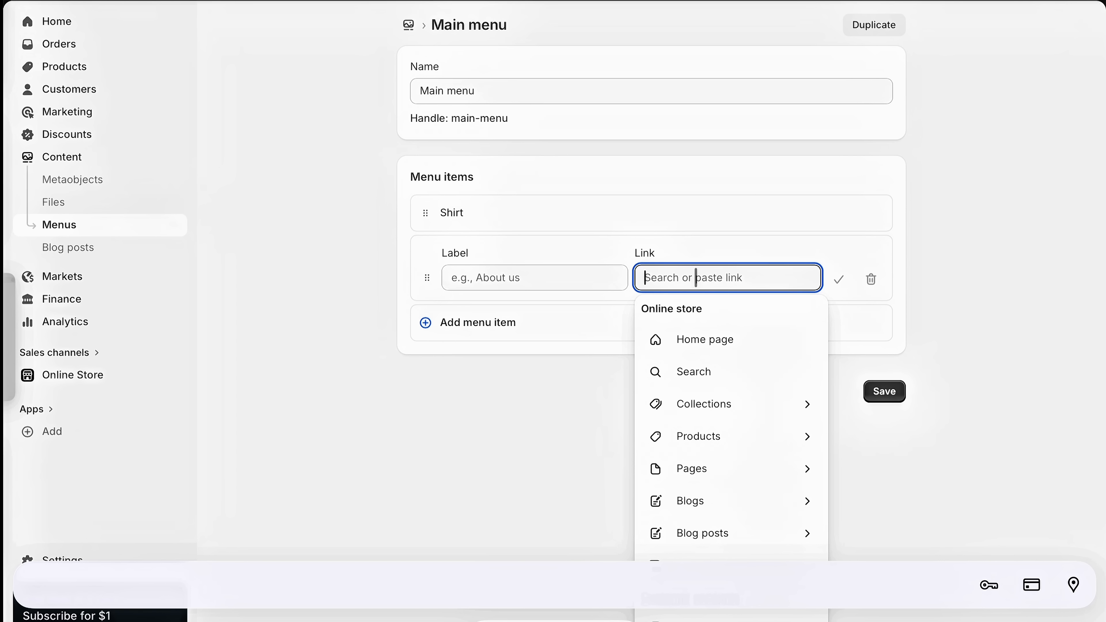
left_click(719, 410)
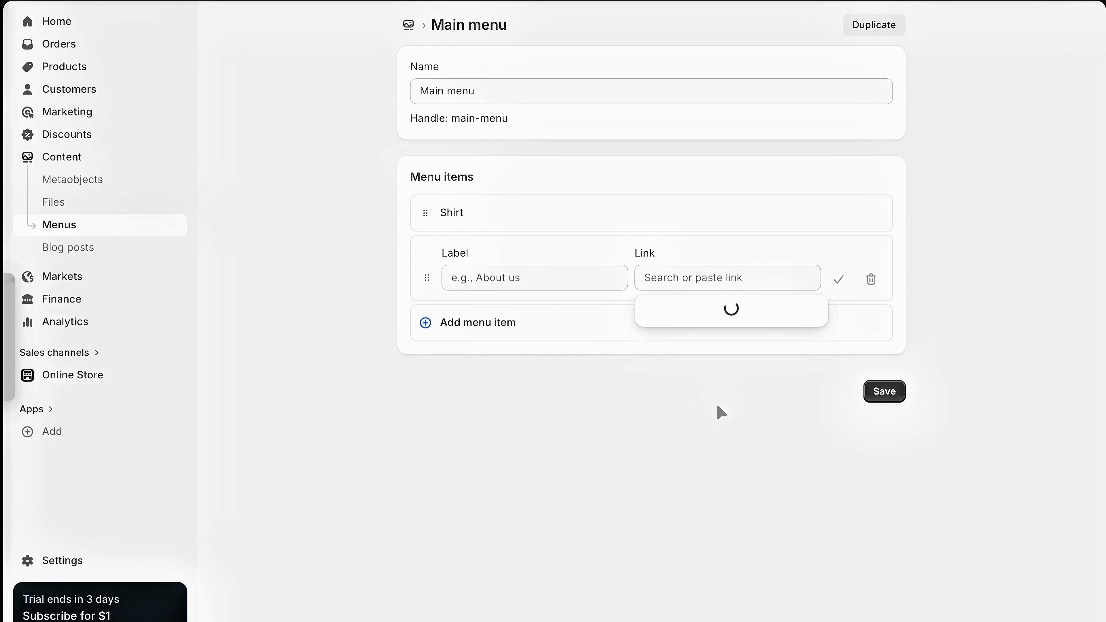
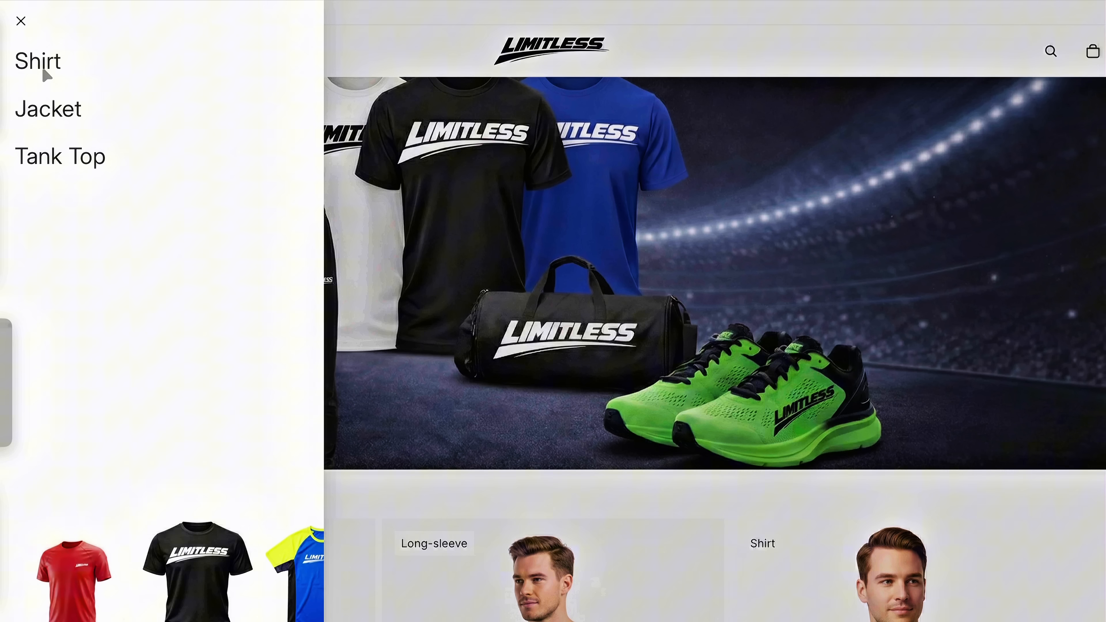
Check the storefront's menu links by viewing the Shirt, Jacket and Tank Top collection pages.
left_click(37, 46)
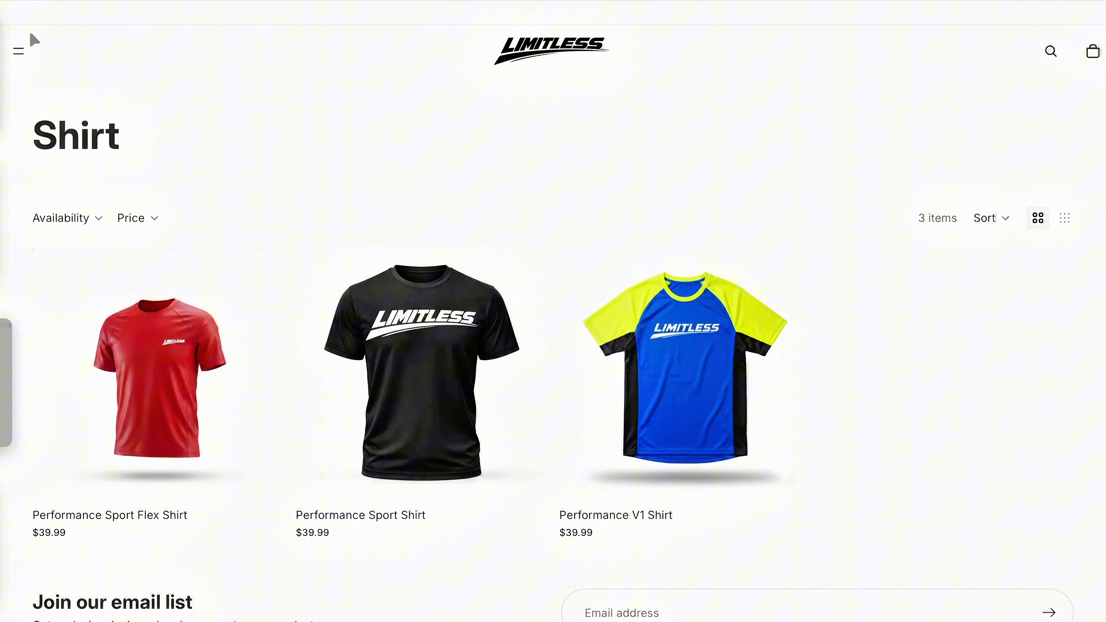
left_click(24, 54)
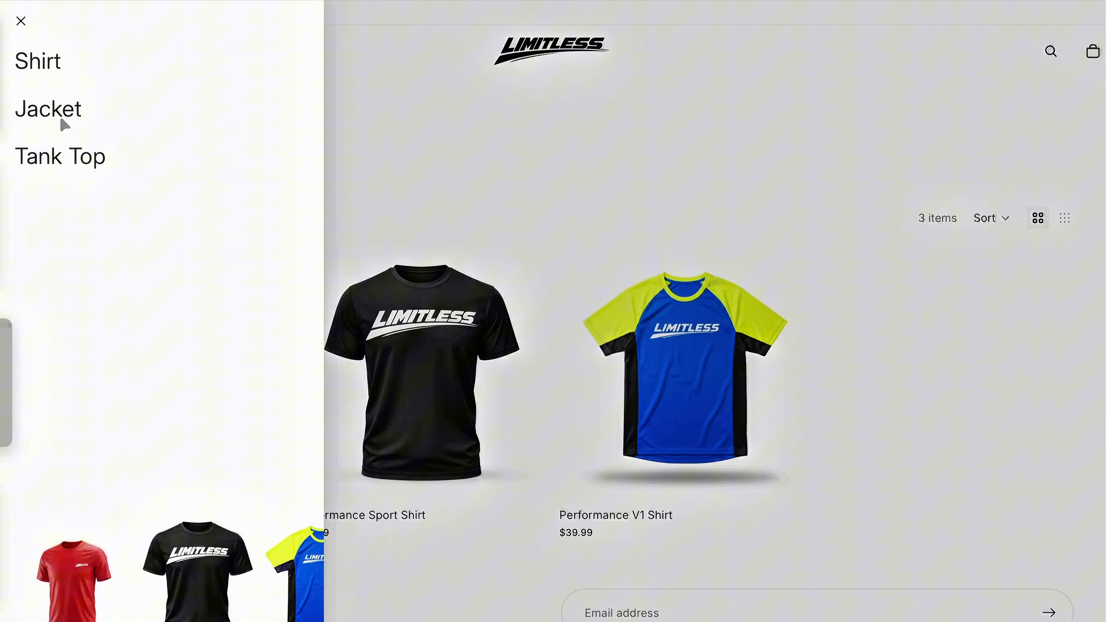
left_click(61, 118)
left_click(24, 49)
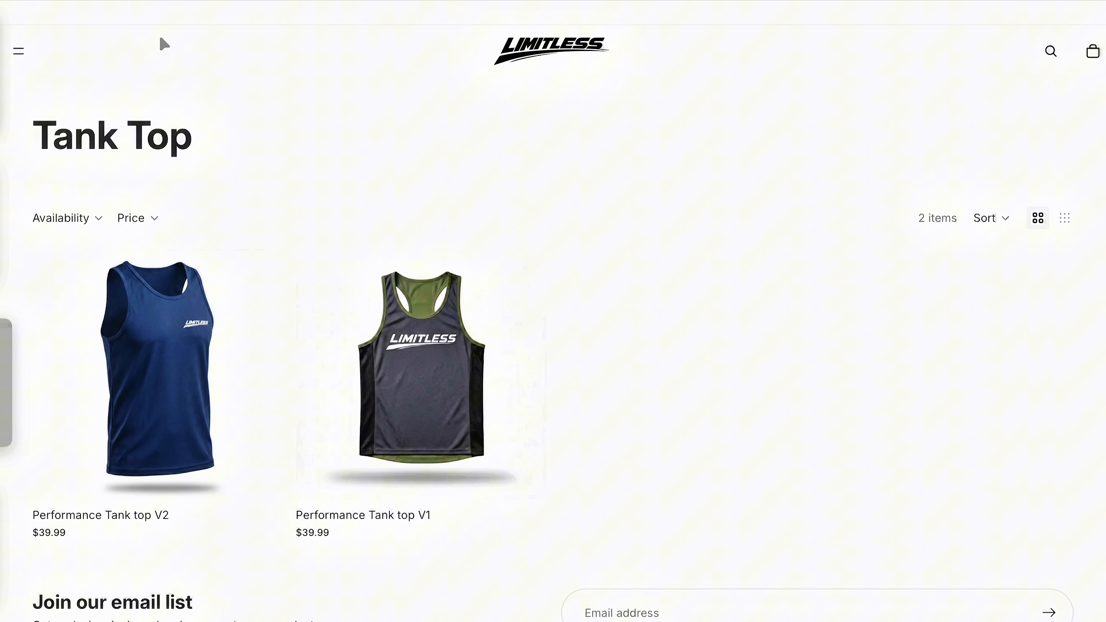
left_click(20, 51)
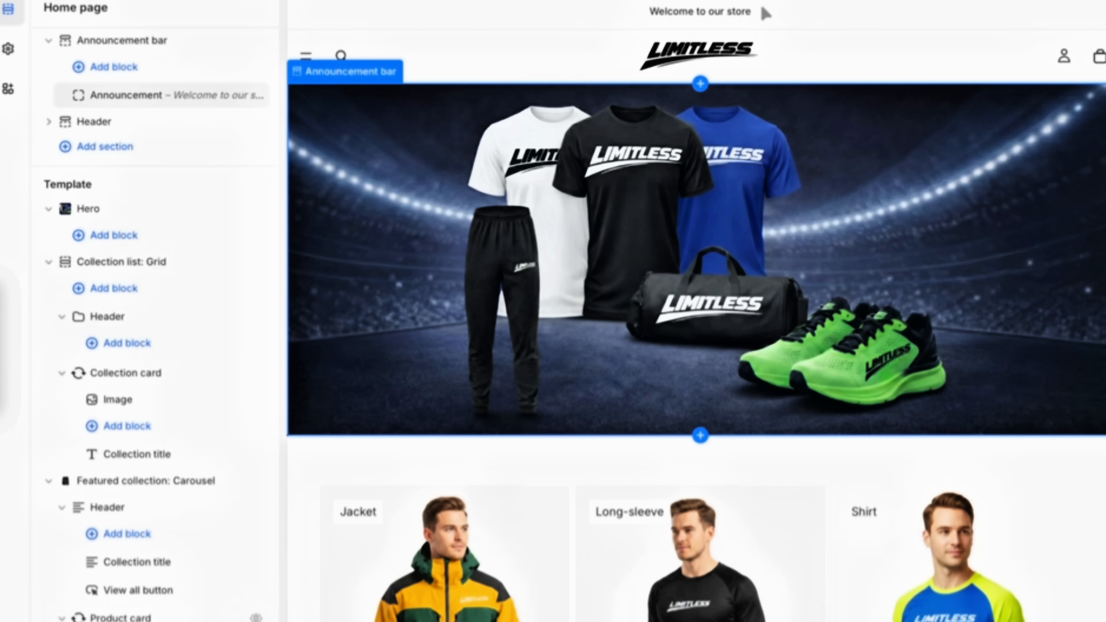
Replace the announcement text with a bold "Use LIMIT10 to get a 10% discount.".
left_click(752, 11)
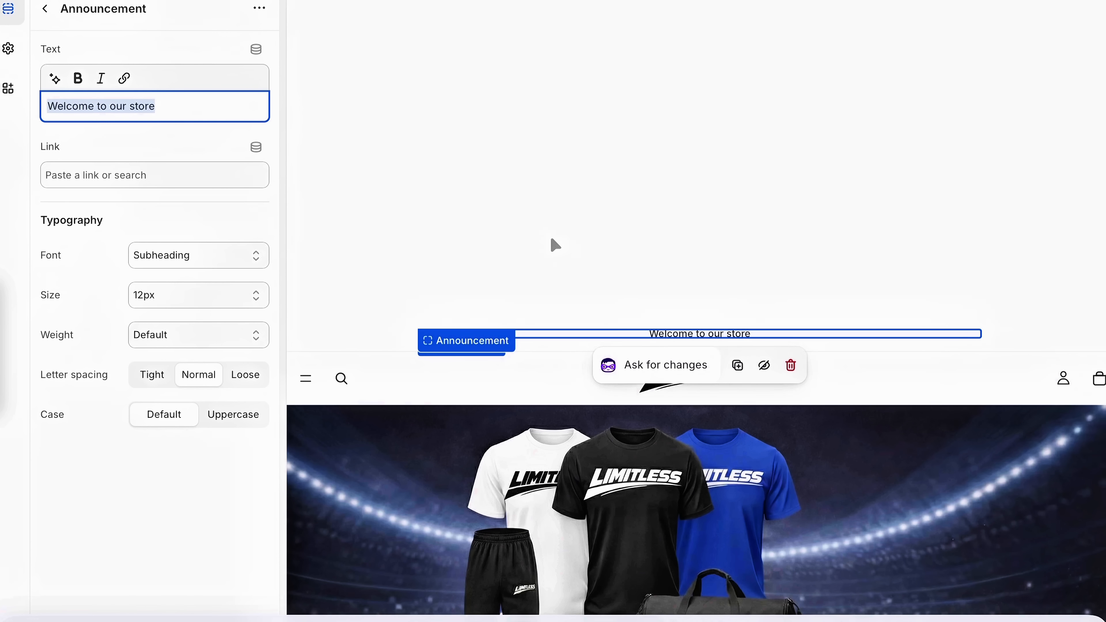
left_click(198, 106)
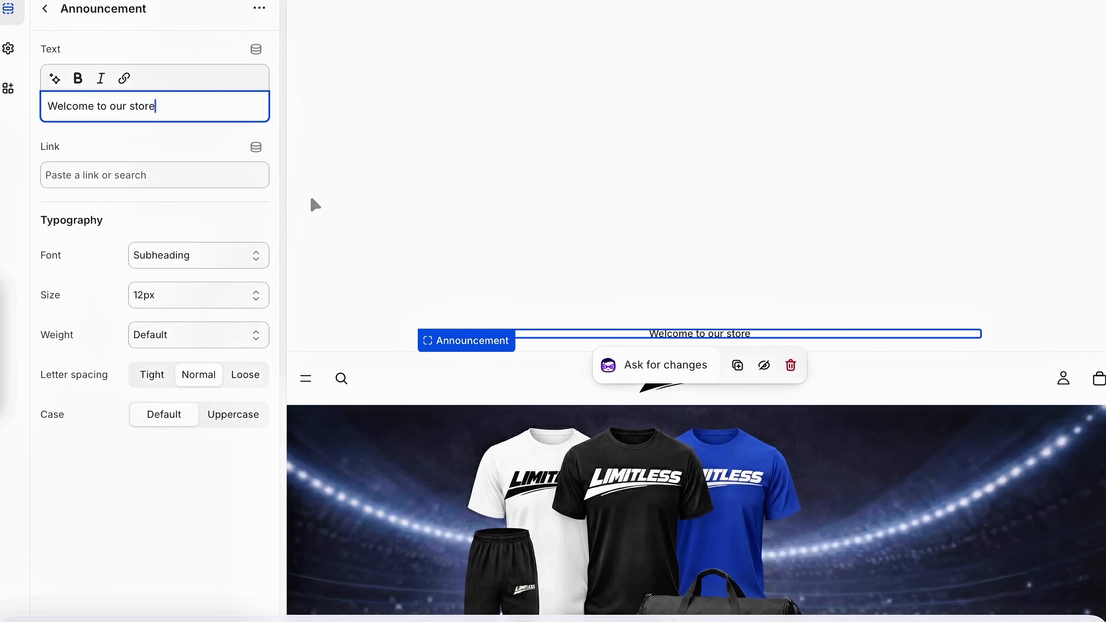
triple_click(189, 108)
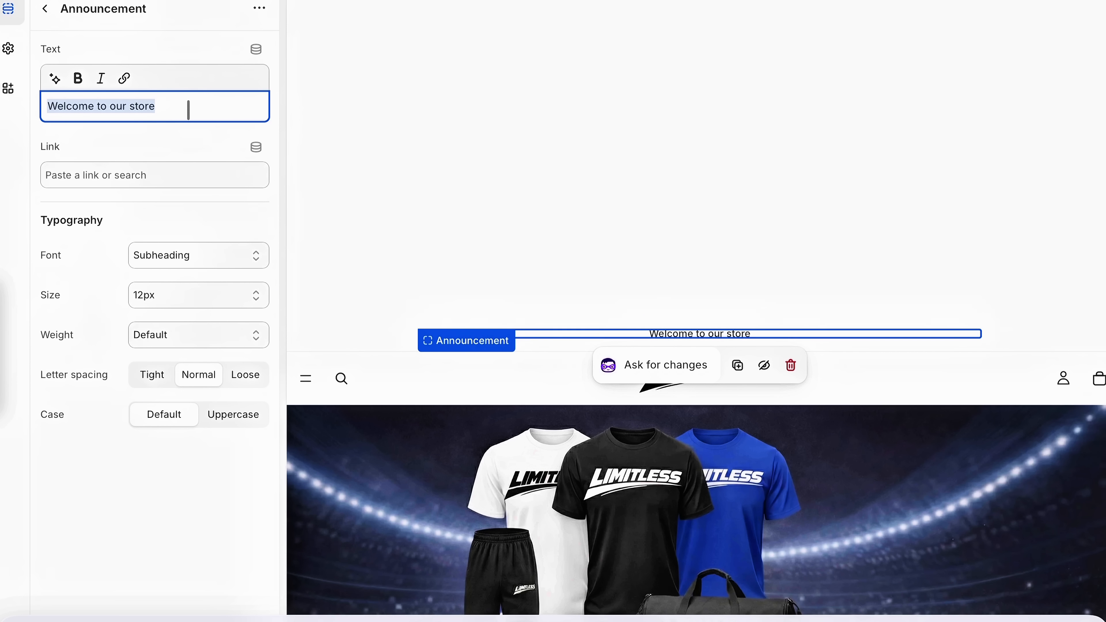
type("Use LIMIT10 to get a 10% discount.")
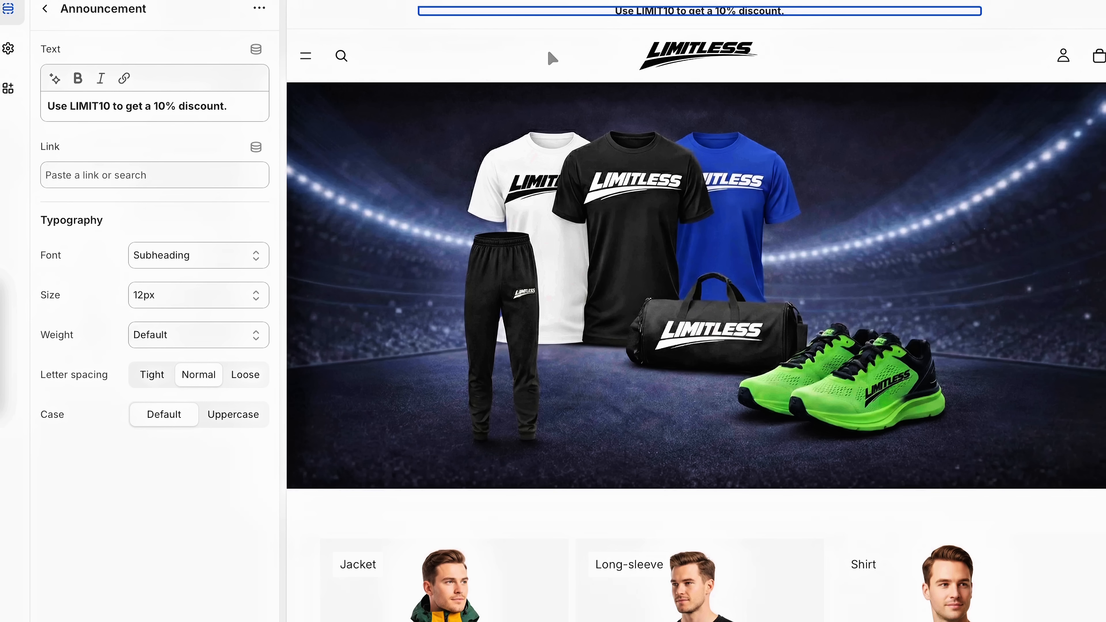
left_click(519, 58)
Remove the announcement block from the announcement bar.
scroll(106, 14, "up", 5)
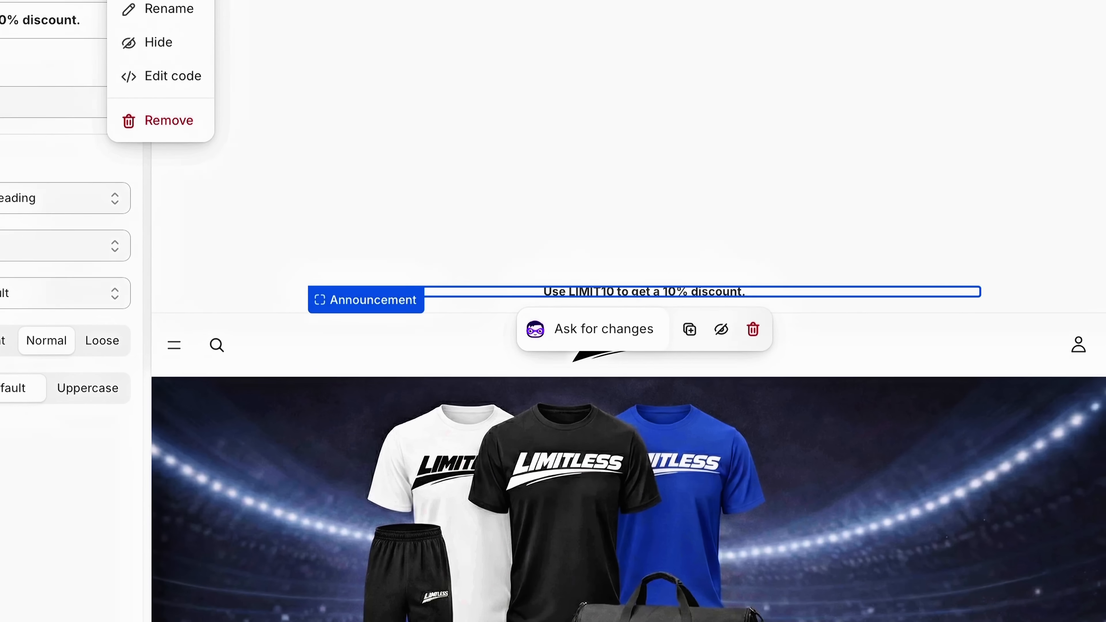
left_click(422, 78)
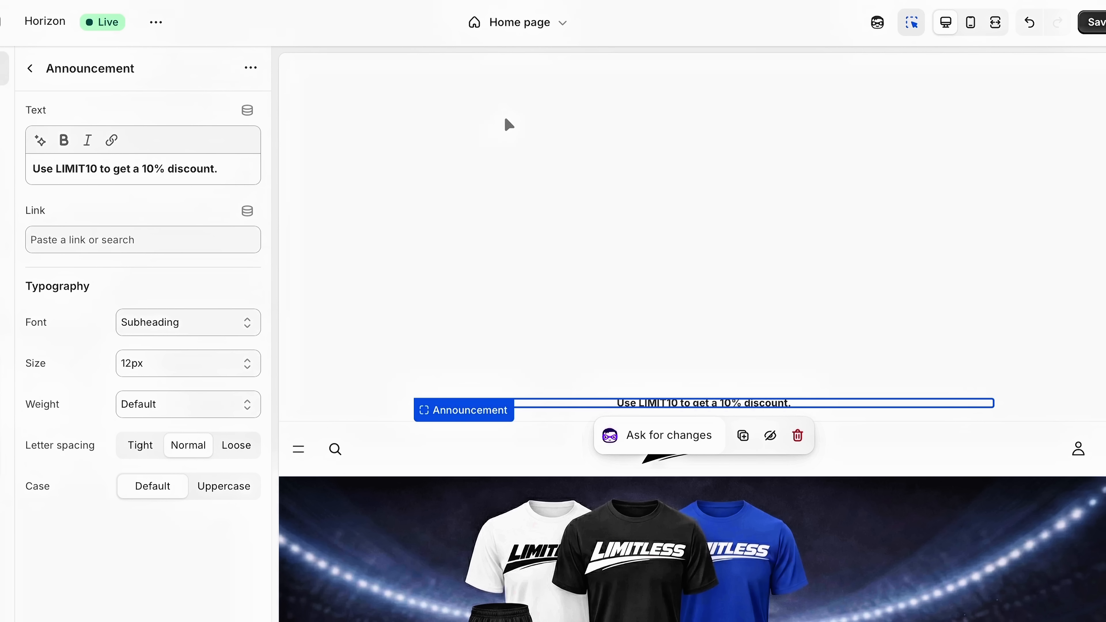
left_click(251, 70)
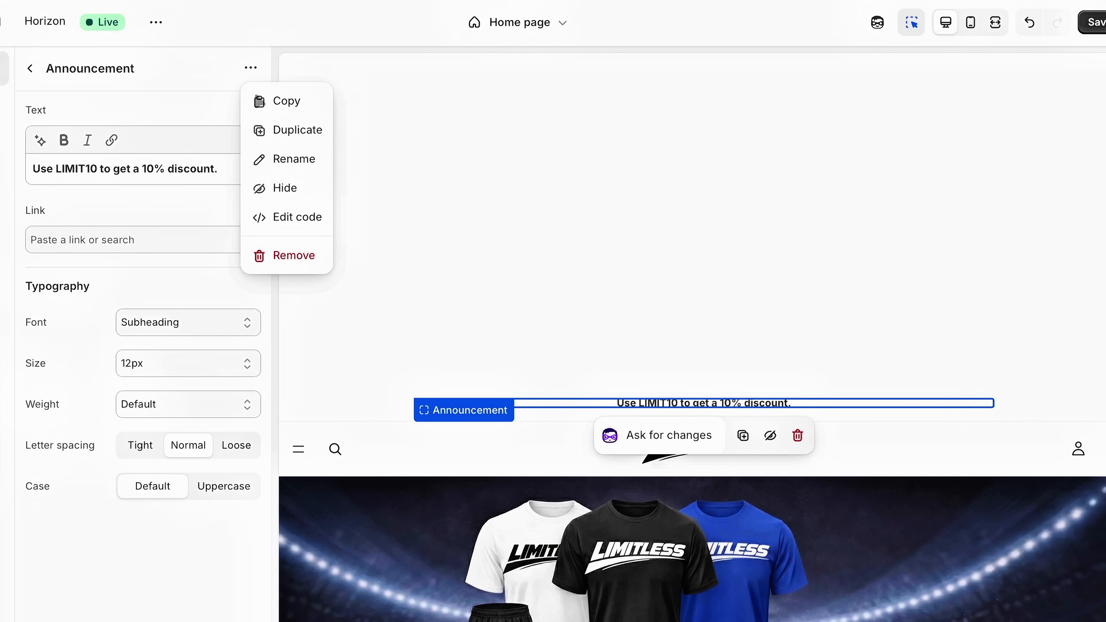
left_click(290, 256)
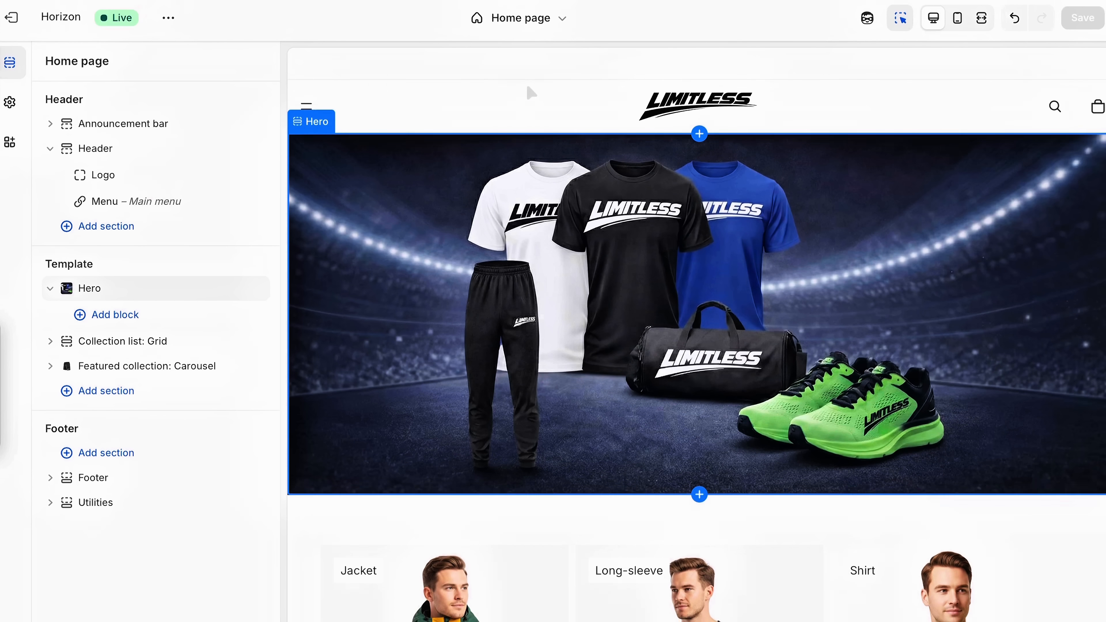
Turn off the "Powered by Shopify" text in the footer's copyright block.
scroll(527, 199, "down", 10)
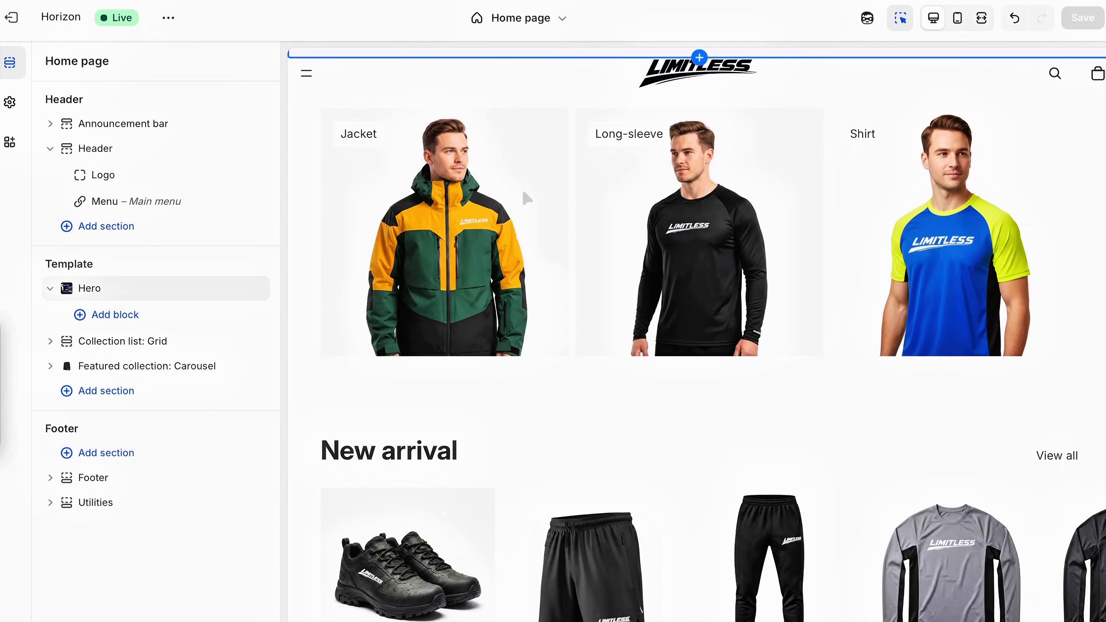
scroll(525, 199, "down", 6)
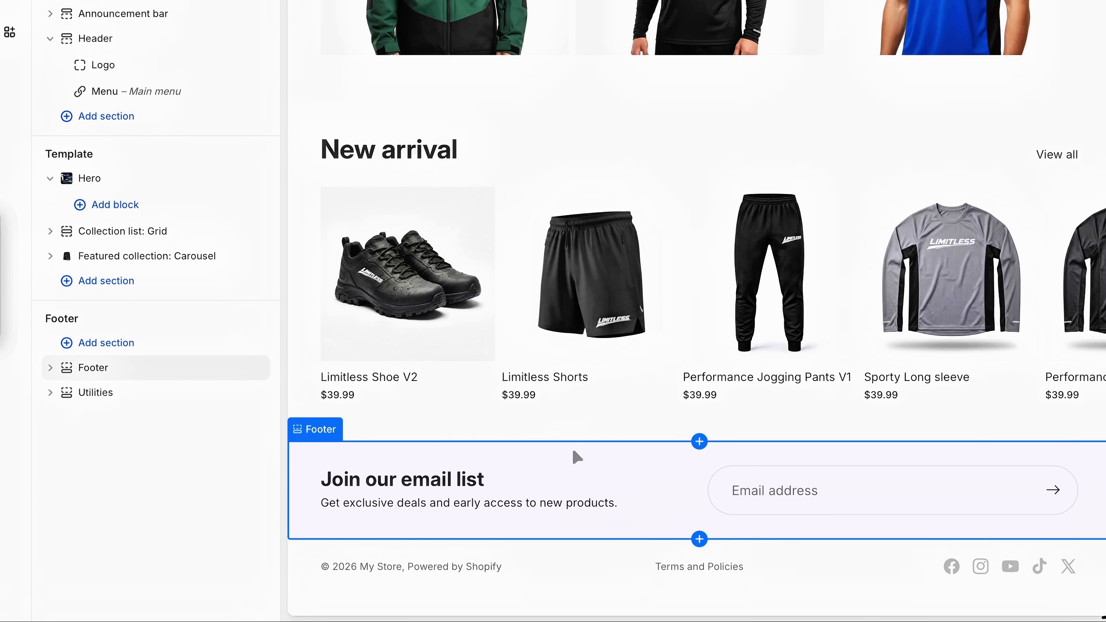
left_click(574, 455)
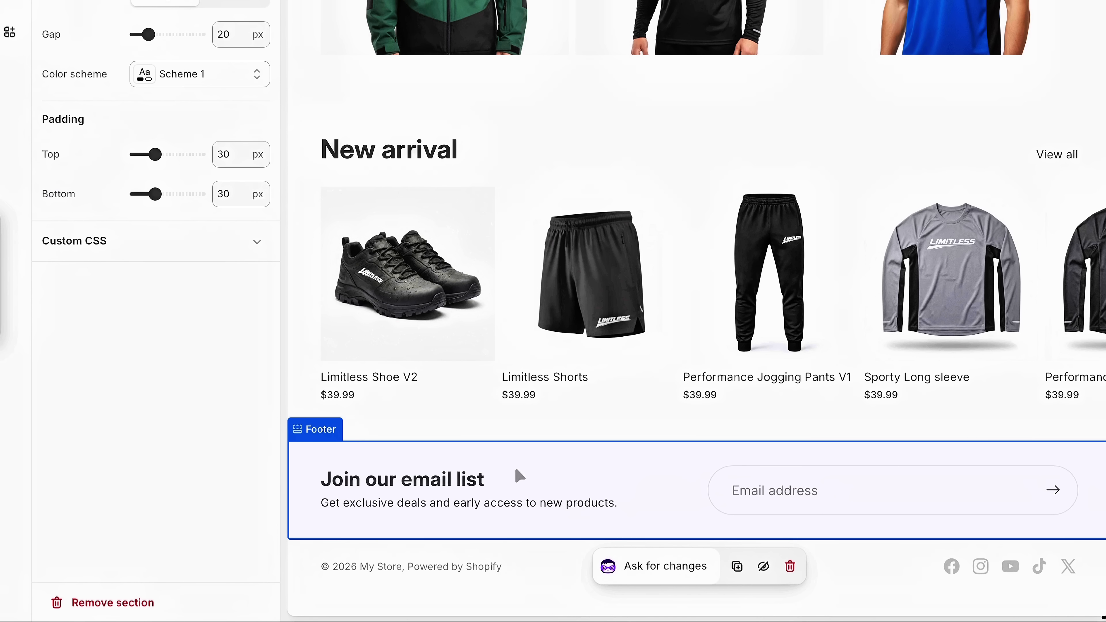
left_click(467, 569)
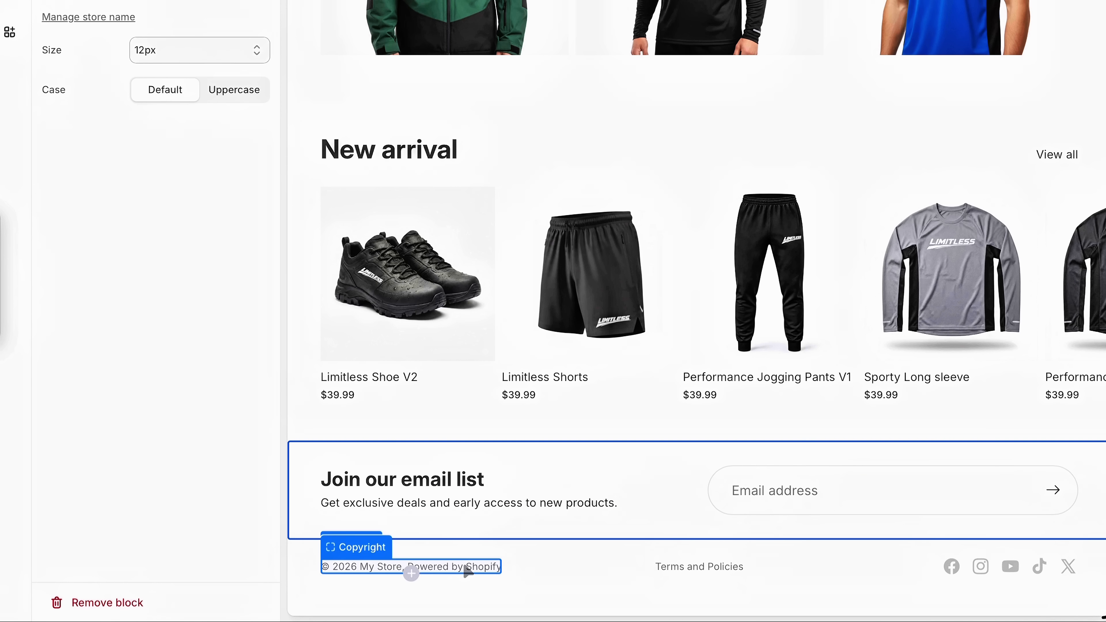
scroll(467, 569, "down", 6)
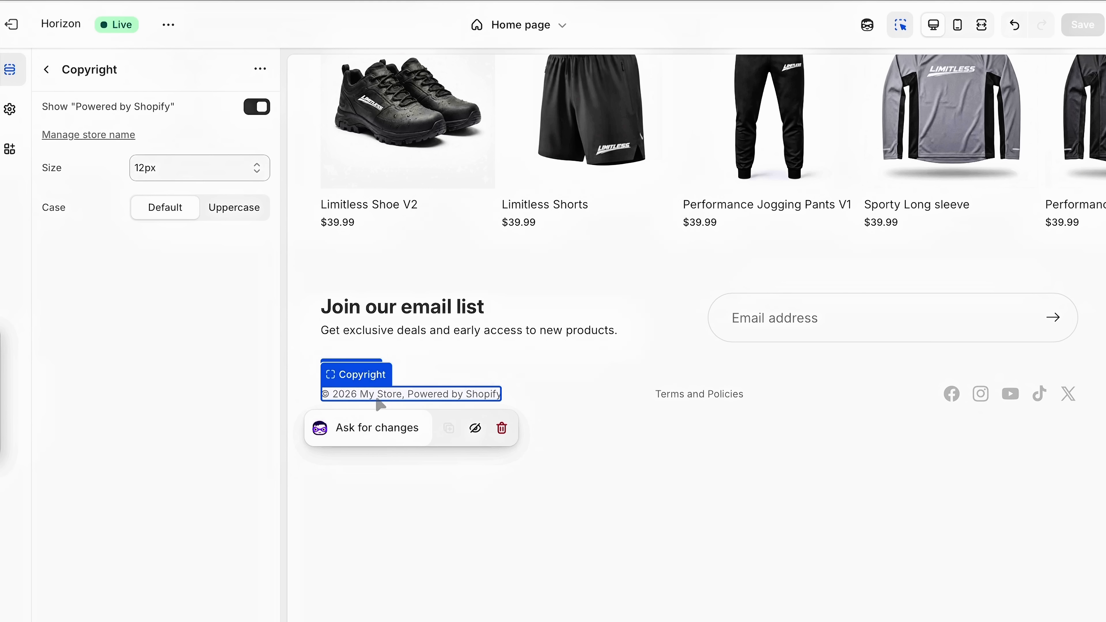
left_click(257, 109)
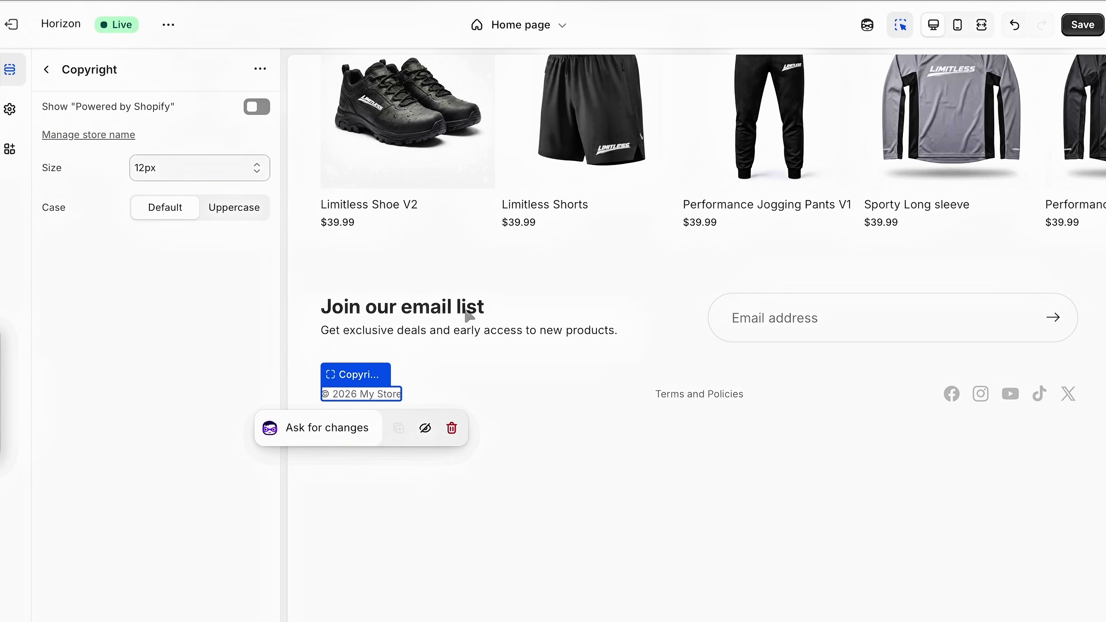
scroll(794, 438, "up", 3)
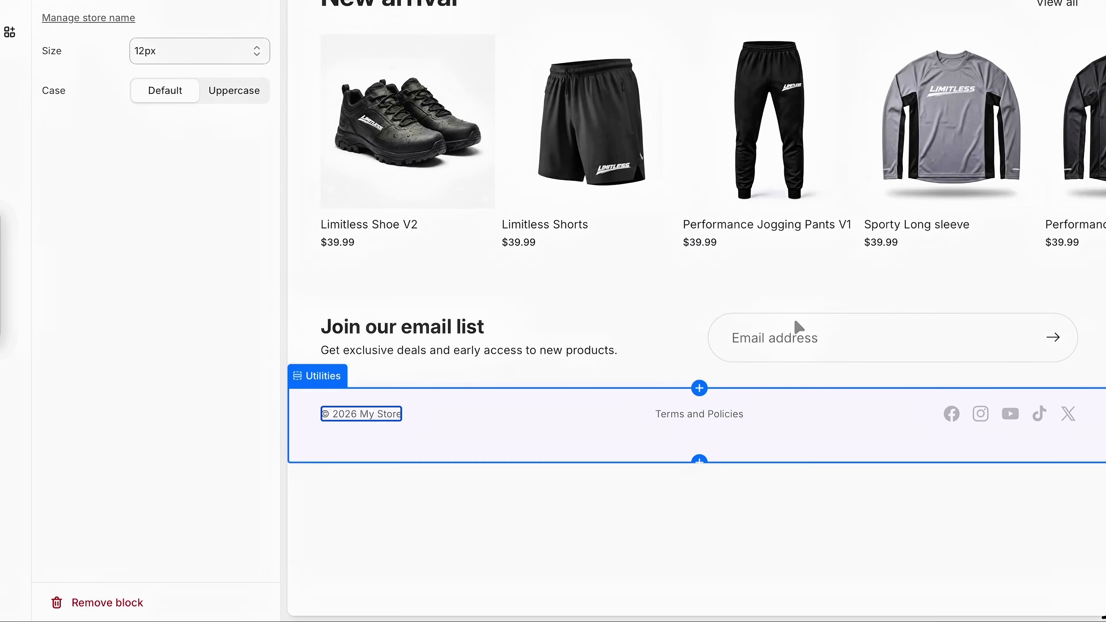
scroll(799, 327, "up", 3)
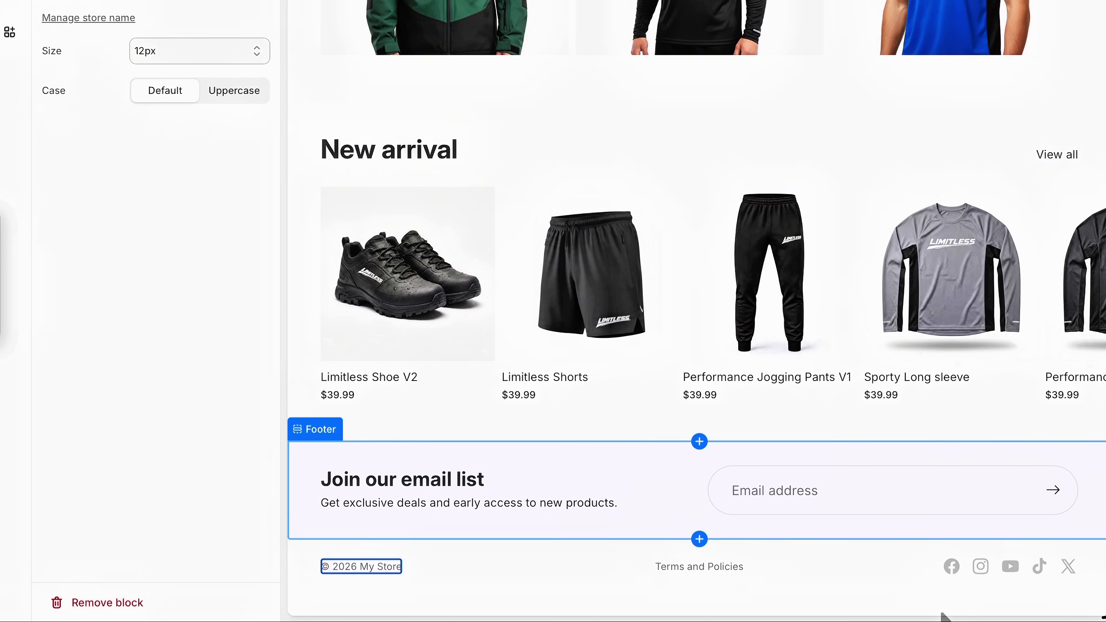
left_click(959, 570)
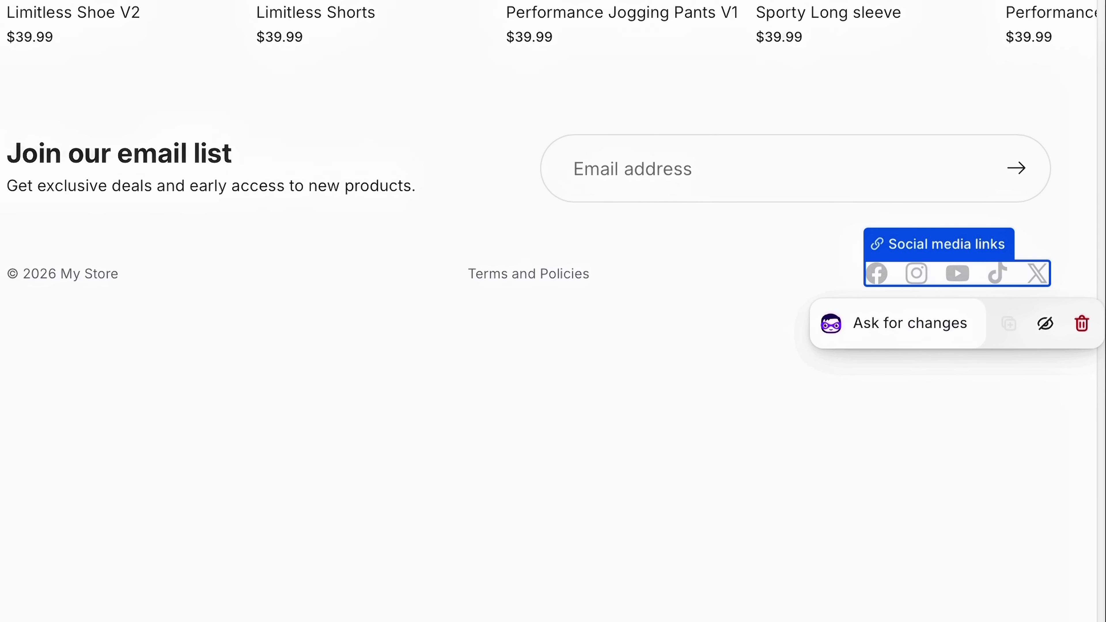
type("limi")
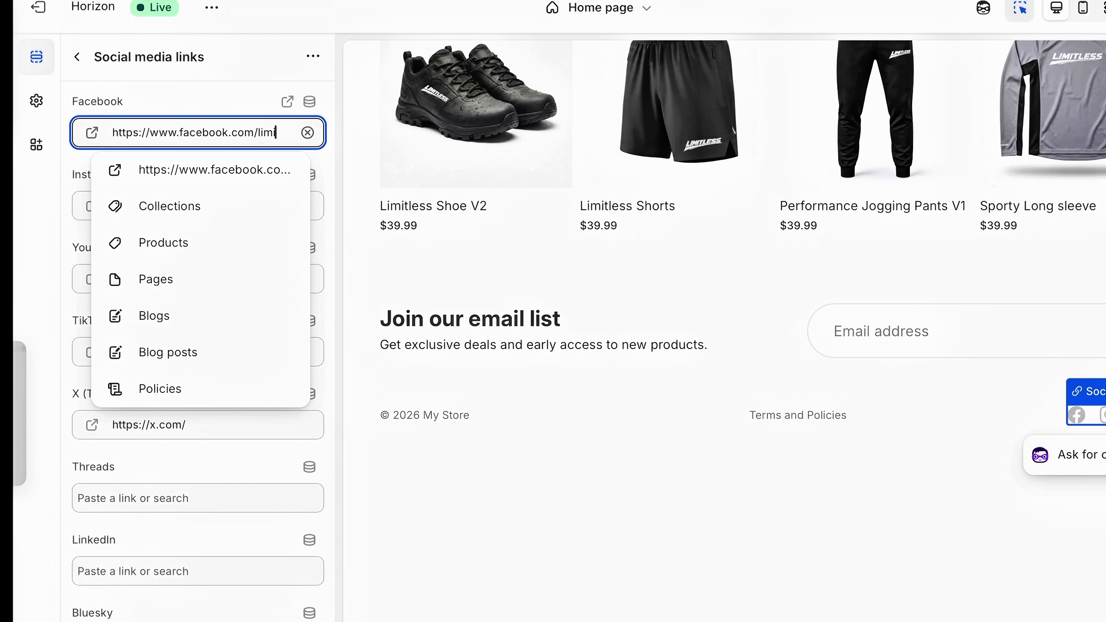
type("tless")
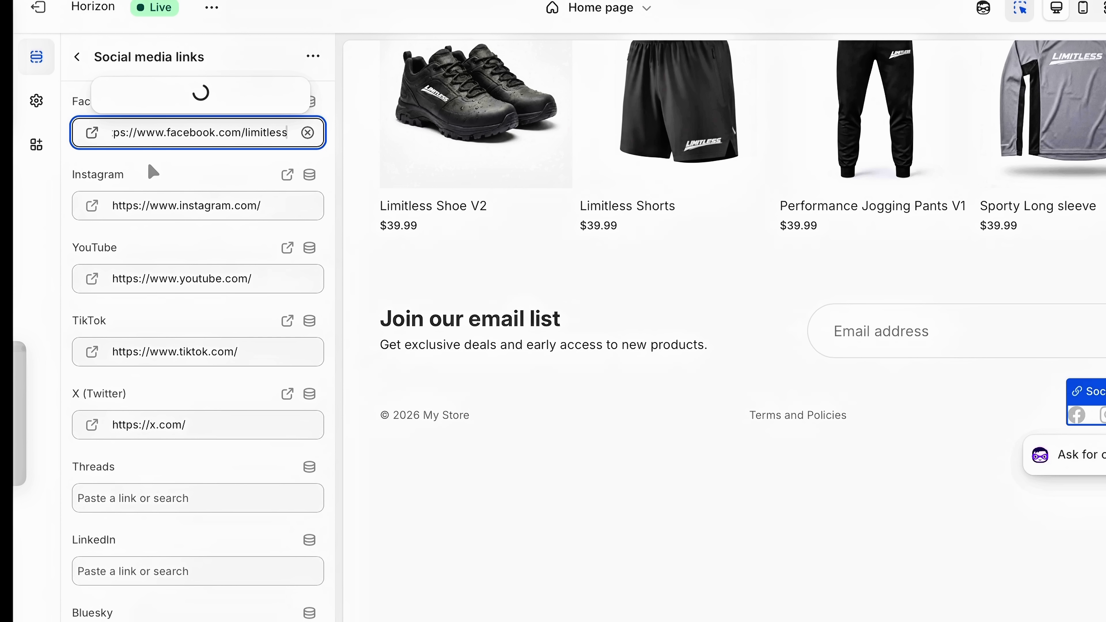
left_click(295, 205)
type("l")
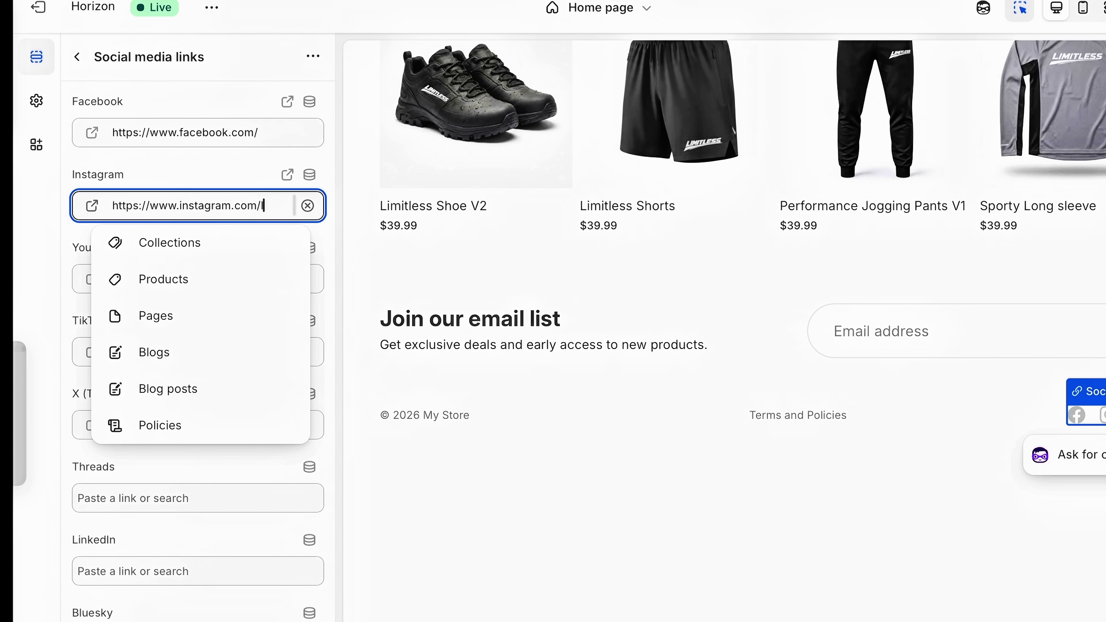
type("imitless")
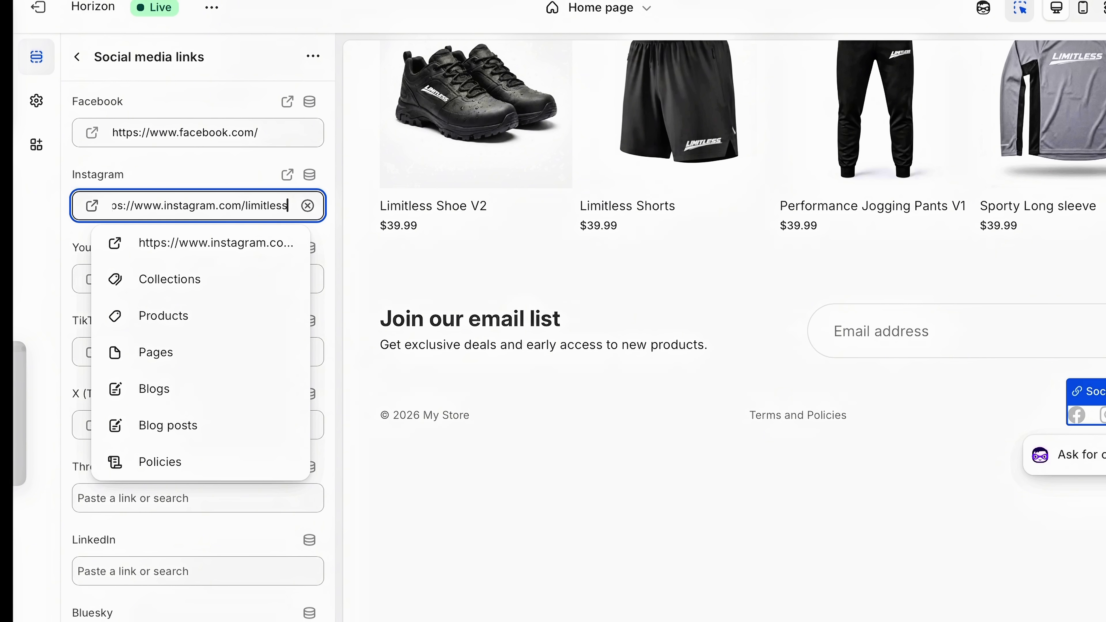
Clear the YouTube, TikTok and X links from the footer's social media links and save the theme.
left_click(210, 278)
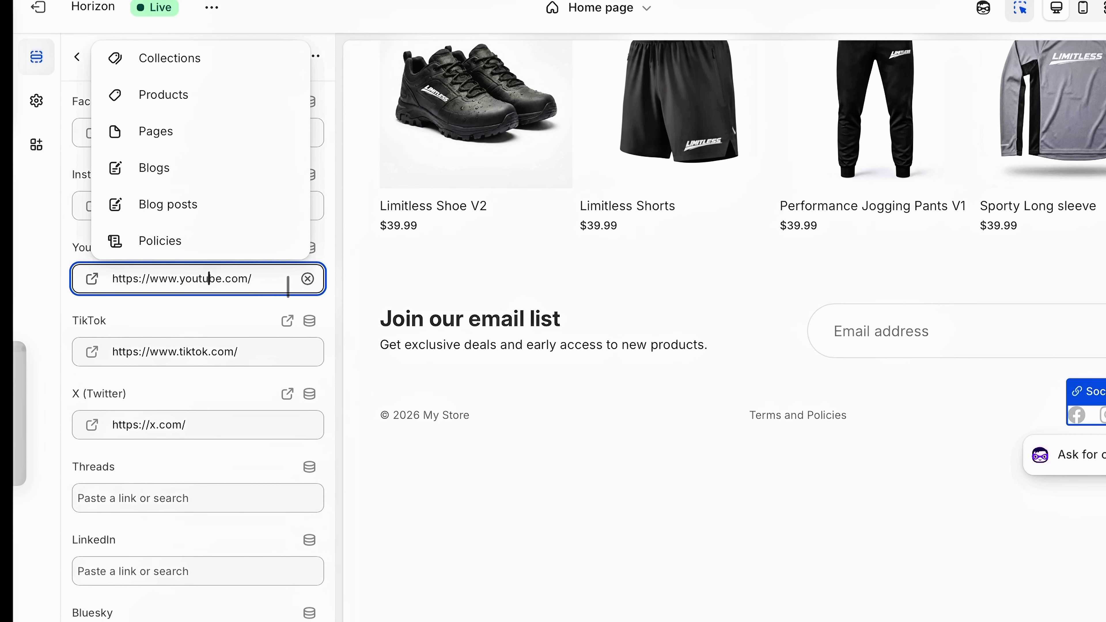
left_click(268, 351)
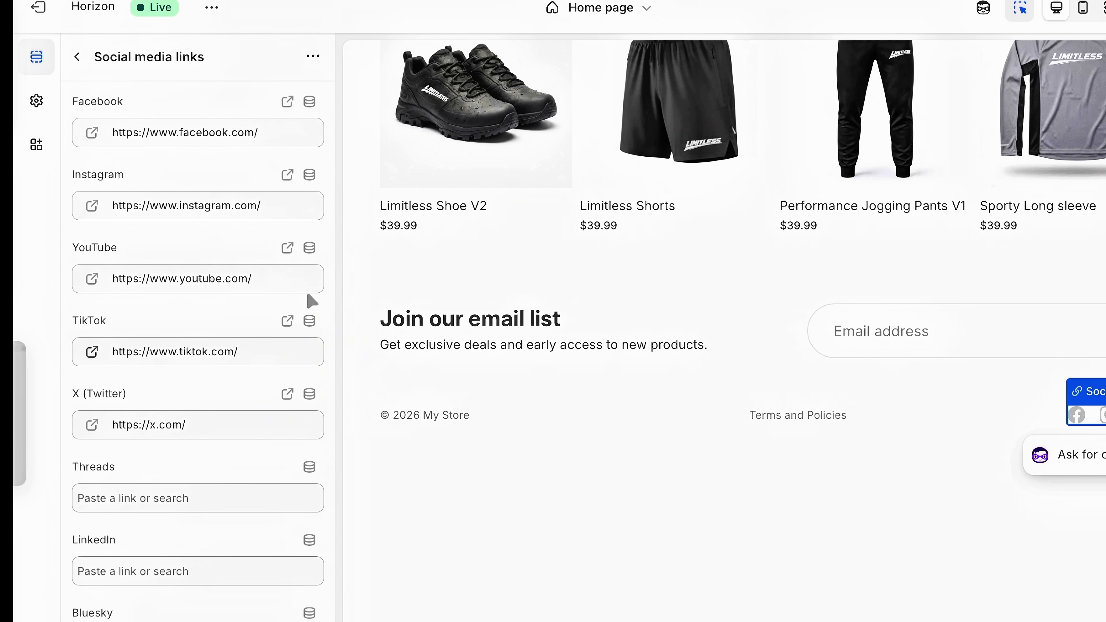
left_click(309, 284)
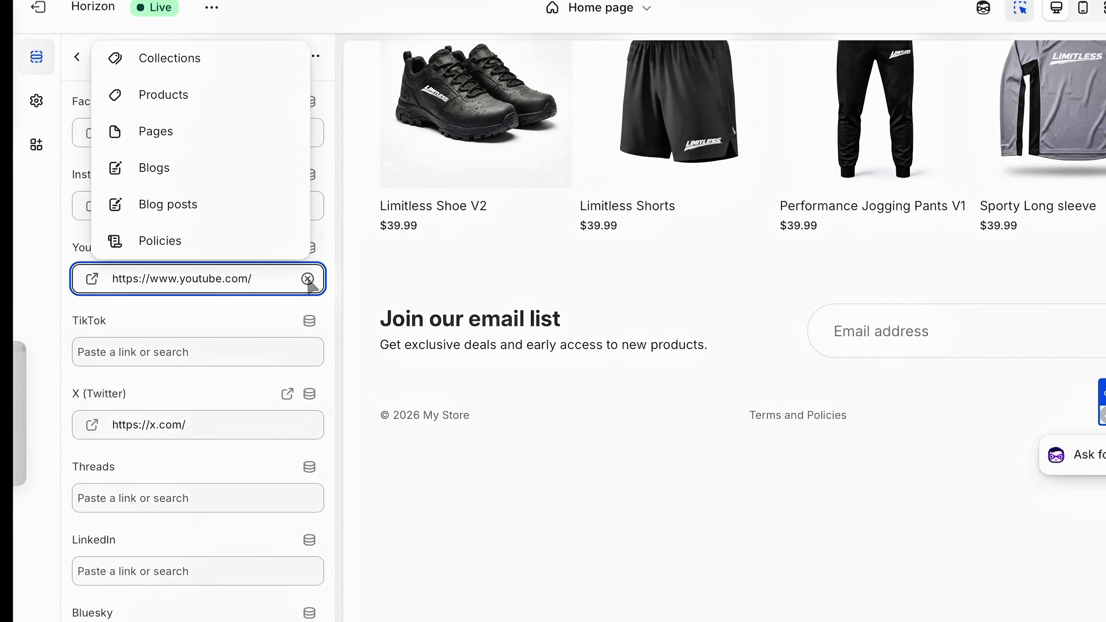
left_click(308, 280)
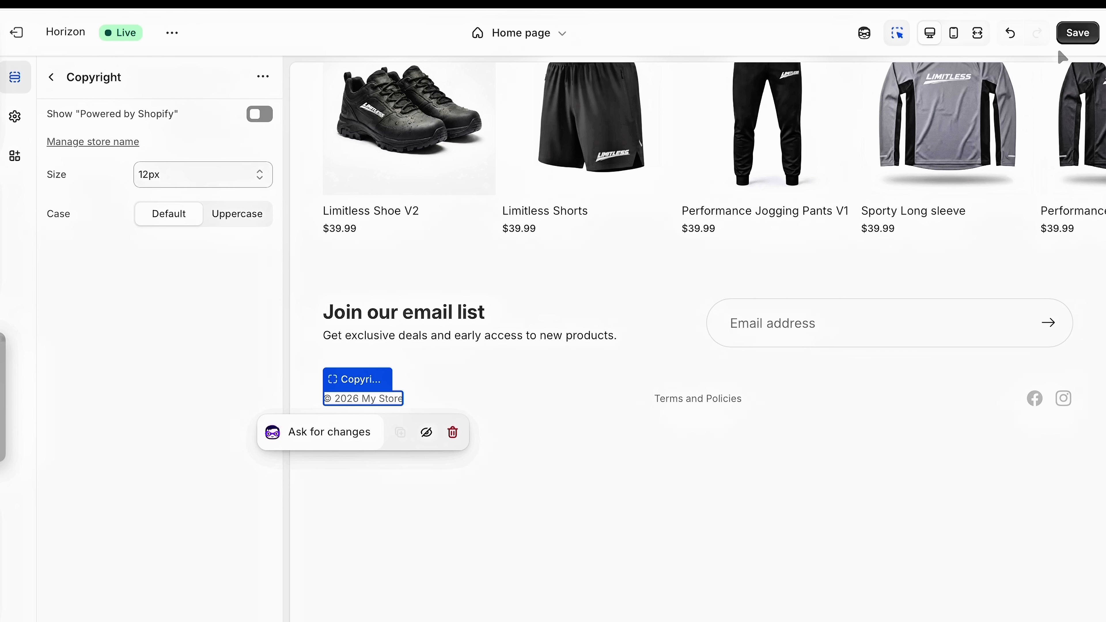
left_click(1074, 38)
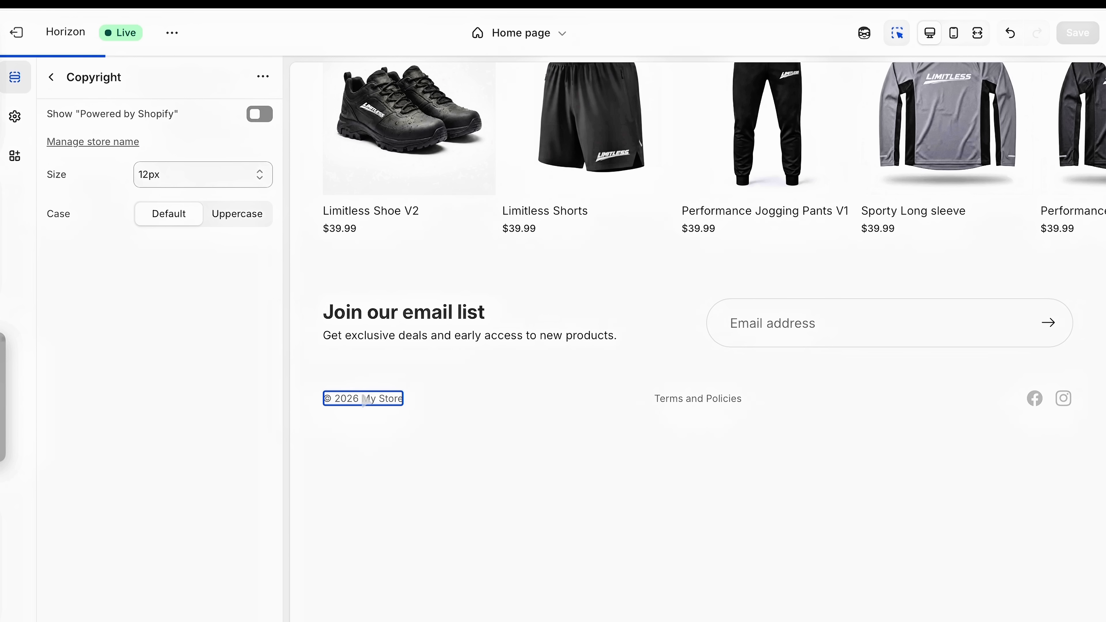
Rename the store to Limitless in the store contact details and check the footer's copyright line.
scroll(365, 401, "up", 5)
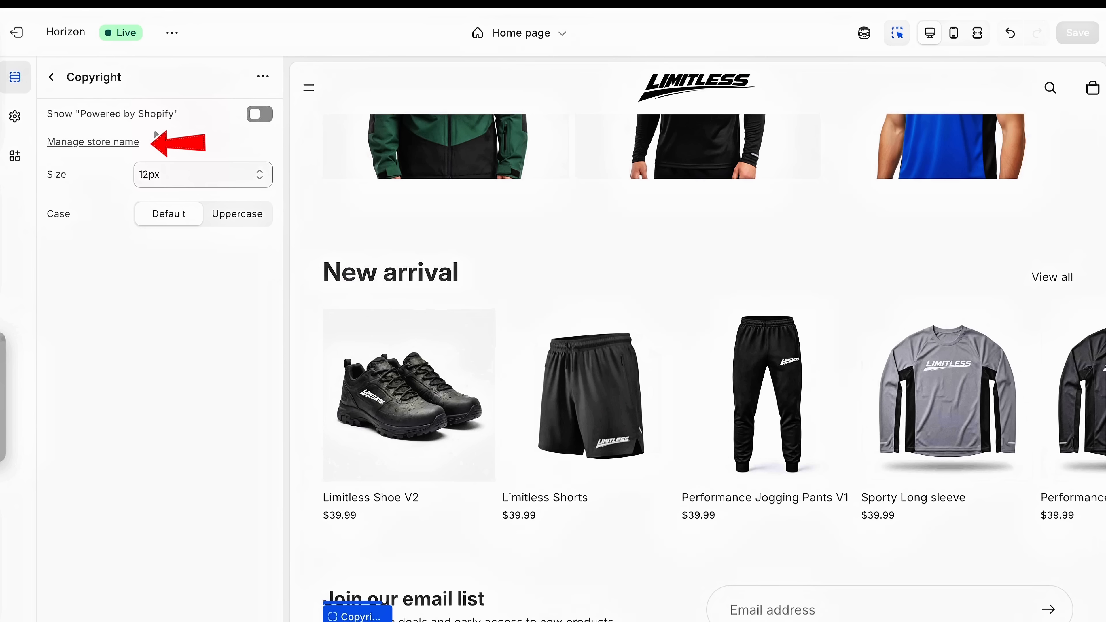
left_click(107, 142)
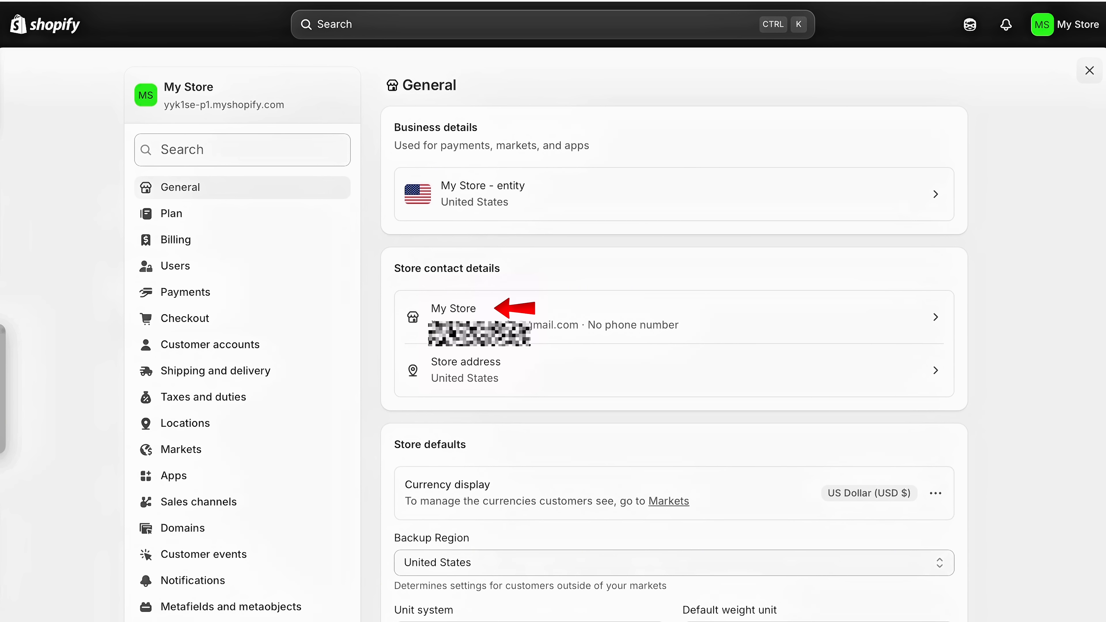
left_click(399, 314)
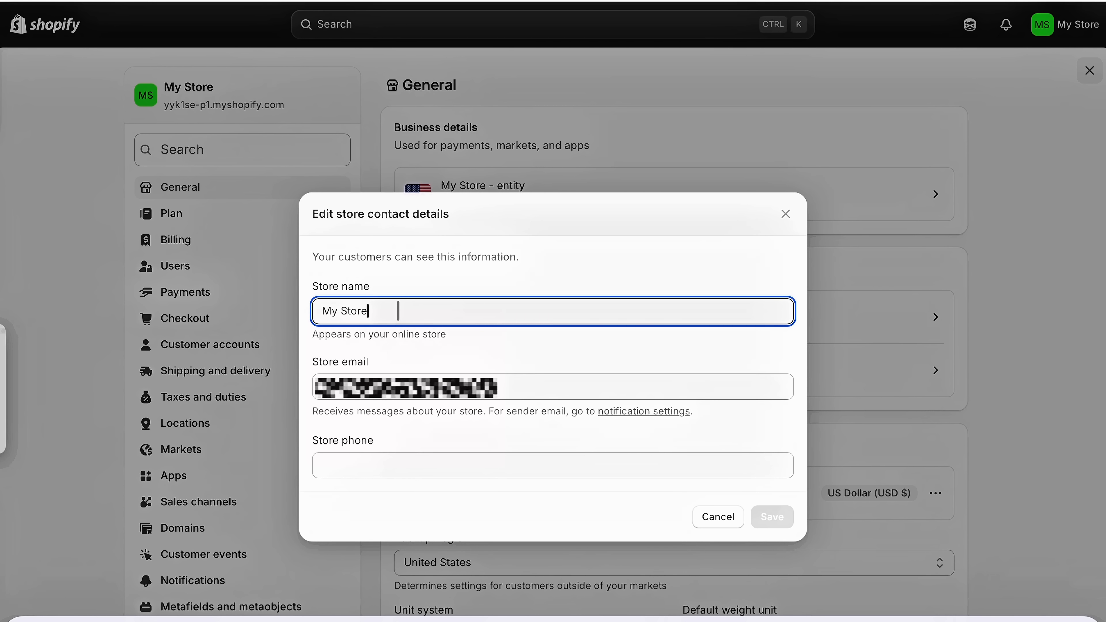
key("ctrl+a")
type("Li")
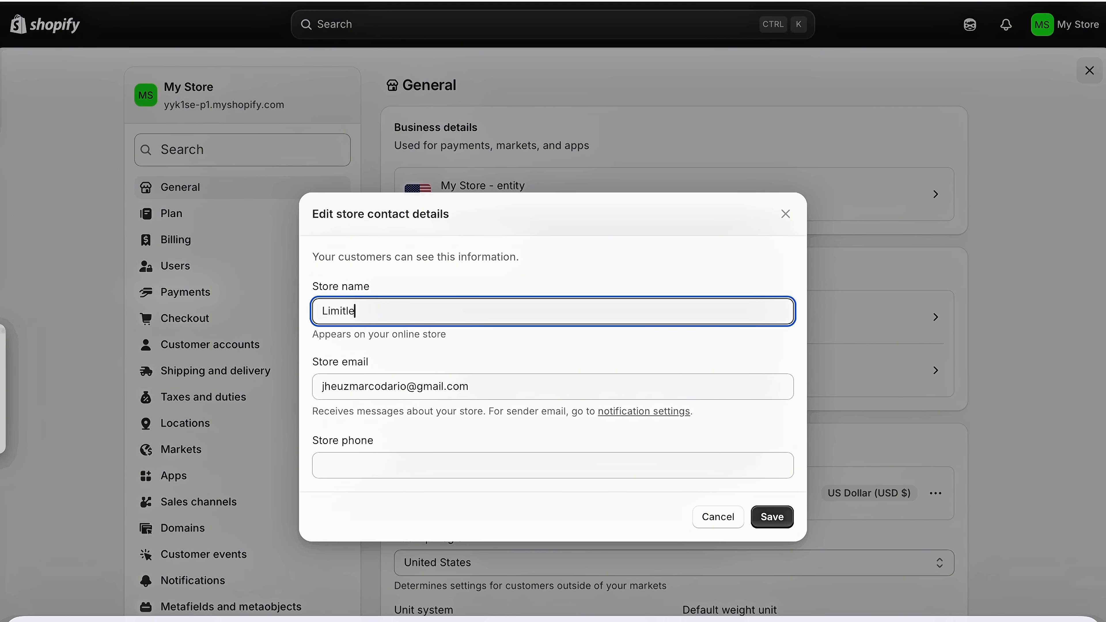
left_click(768, 515)
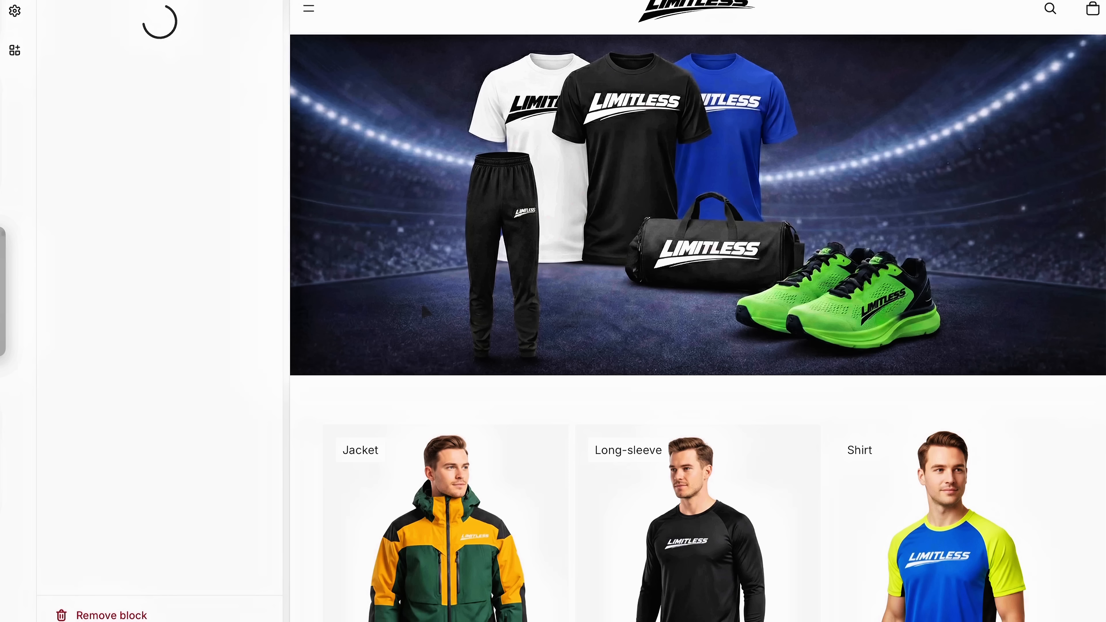
scroll(420, 303, "down", 10)
scroll(424, 305, "down", 3)
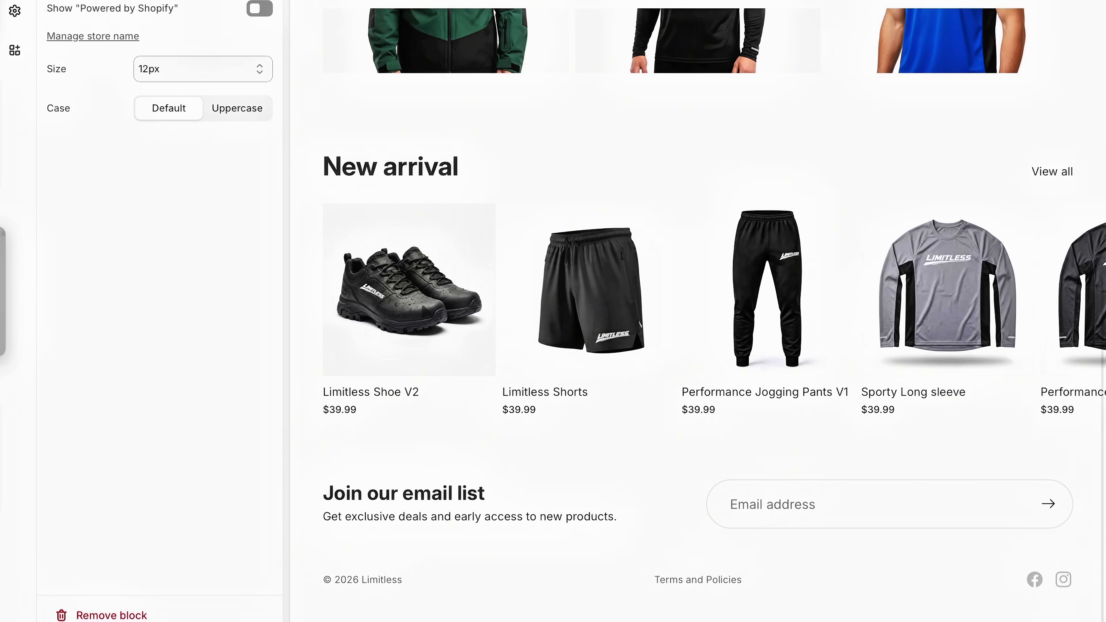
scroll(439, 454, "down", 2)
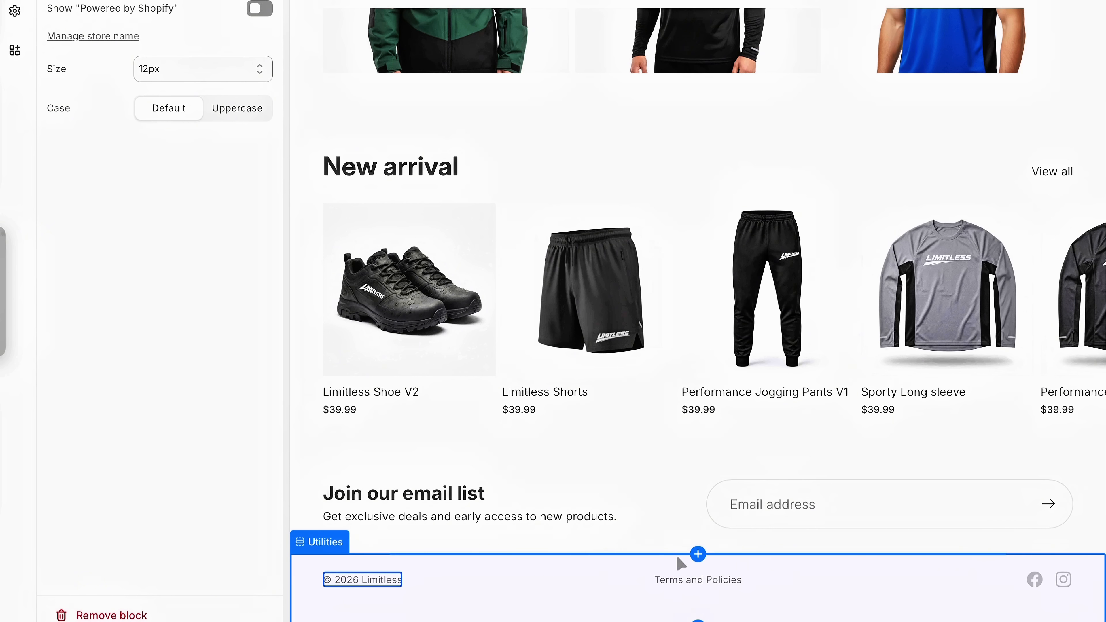
Preview the home page in mobile view down to the footer and try the New arrival carousel's arrow.
scroll(599, 514, "up", 15)
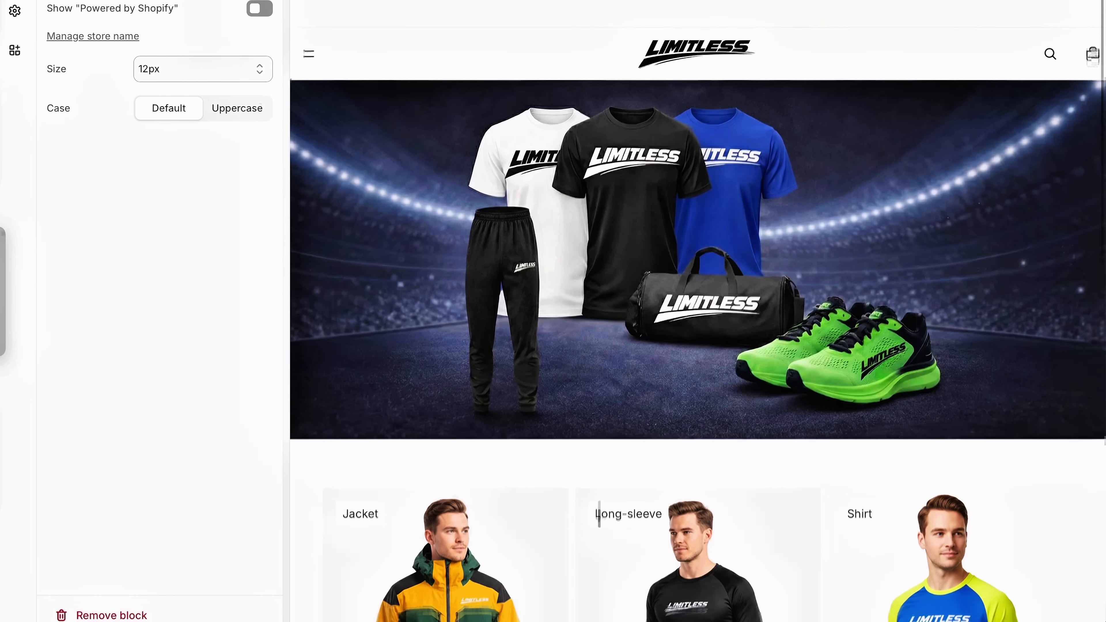
left_click(600, 514)
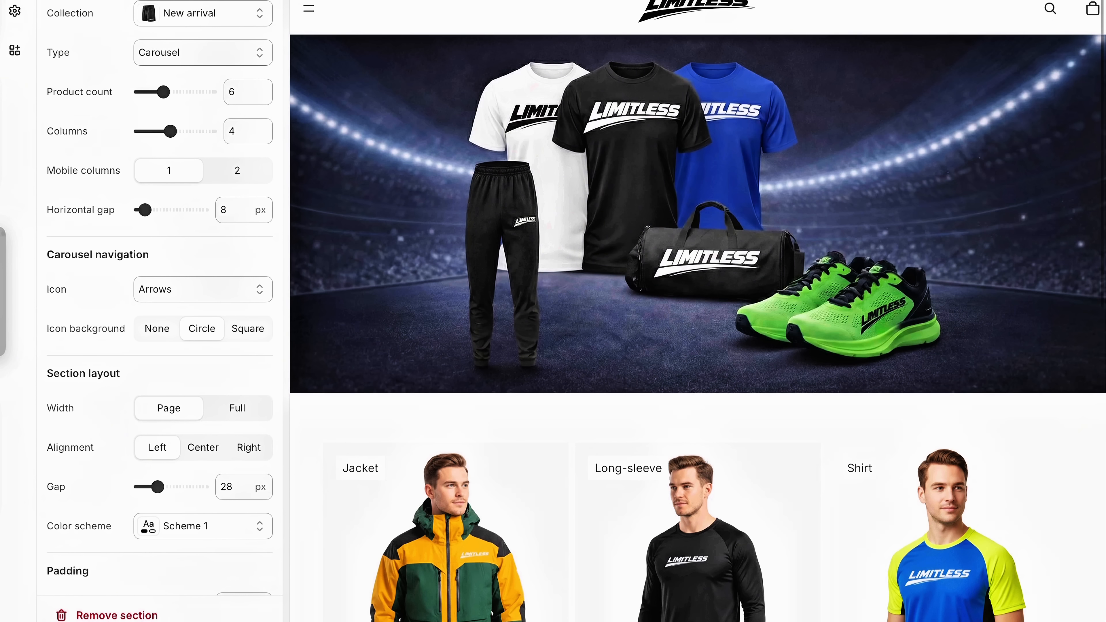
left_click(867, 0)
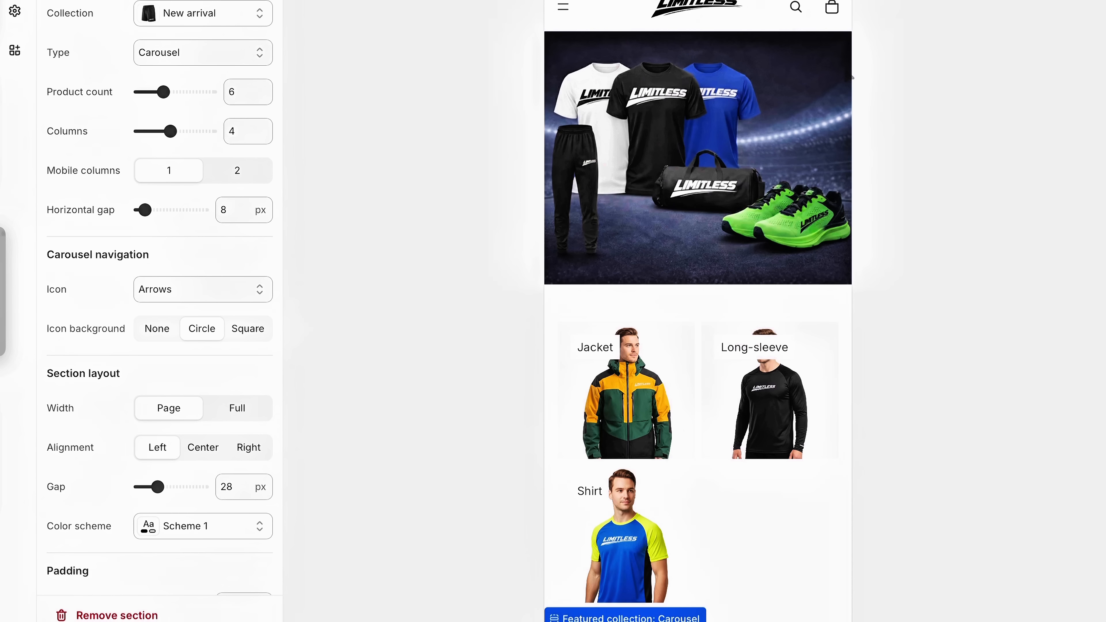
scroll(813, 262, "down", 5)
scroll(814, 261, "down", 6)
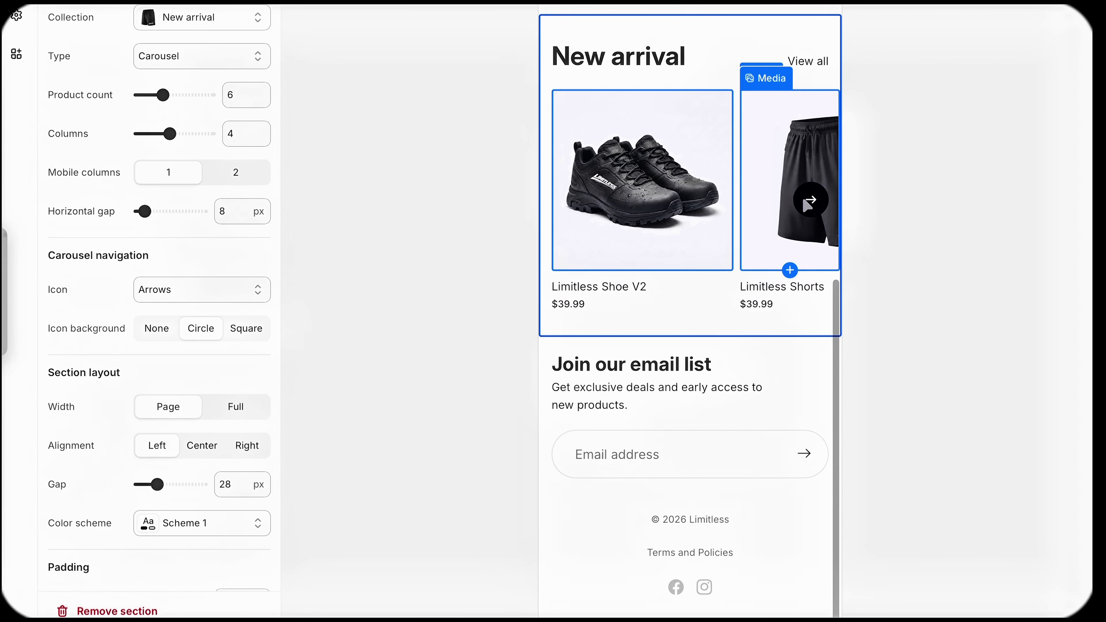
left_click(821, 198)
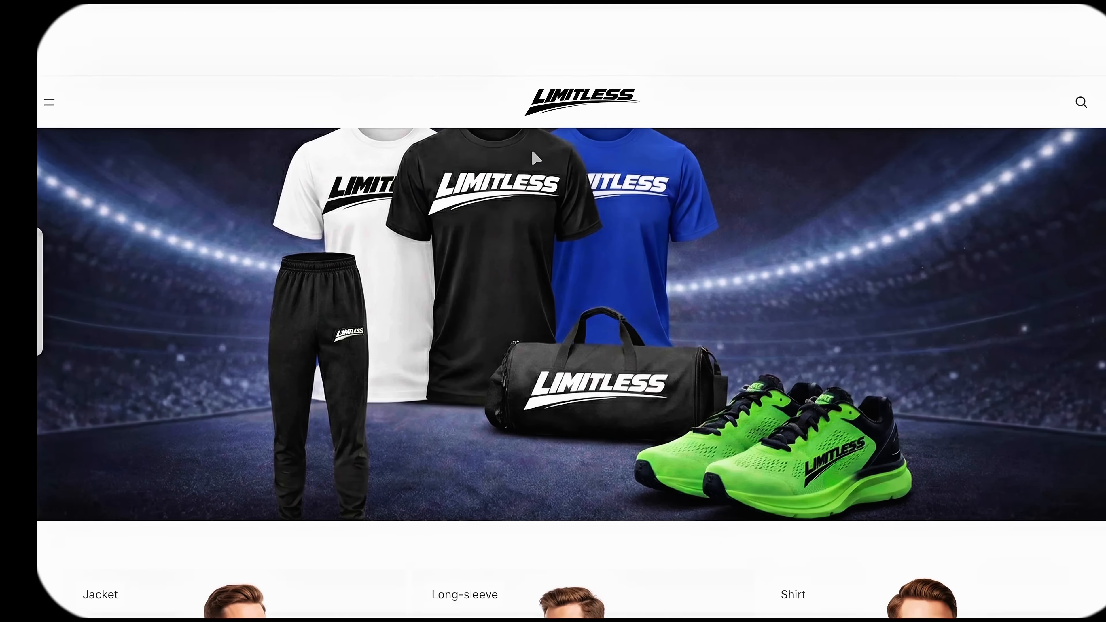
Review the storefront home page from the hero banner through the collection grid to the New arrival carousel.
scroll(532, 153, "down", 3)
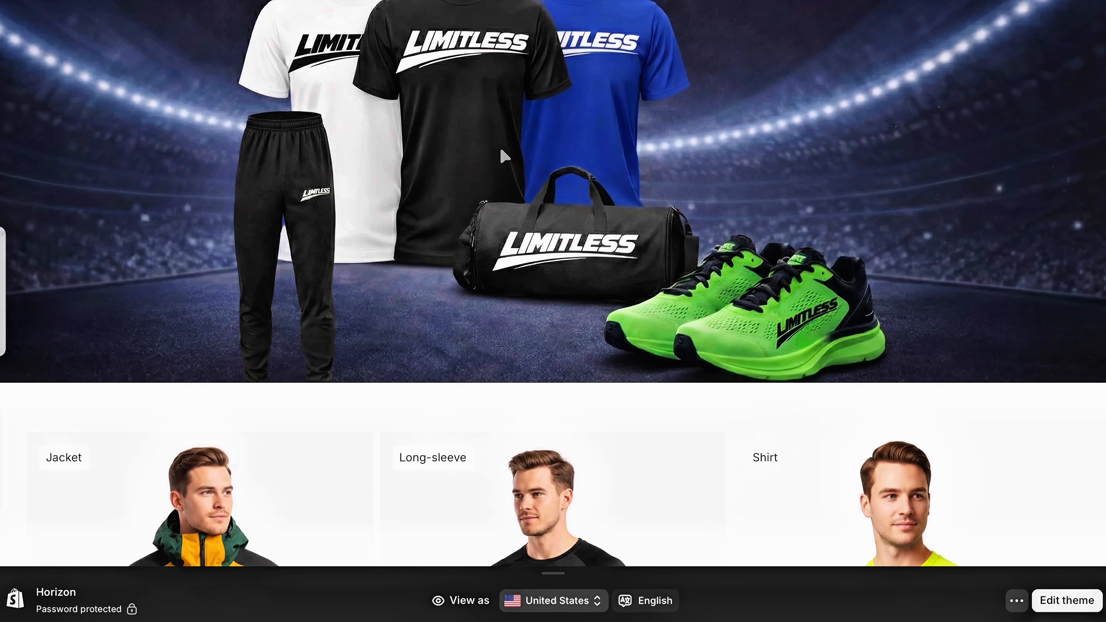
scroll(503, 156, "down", 6)
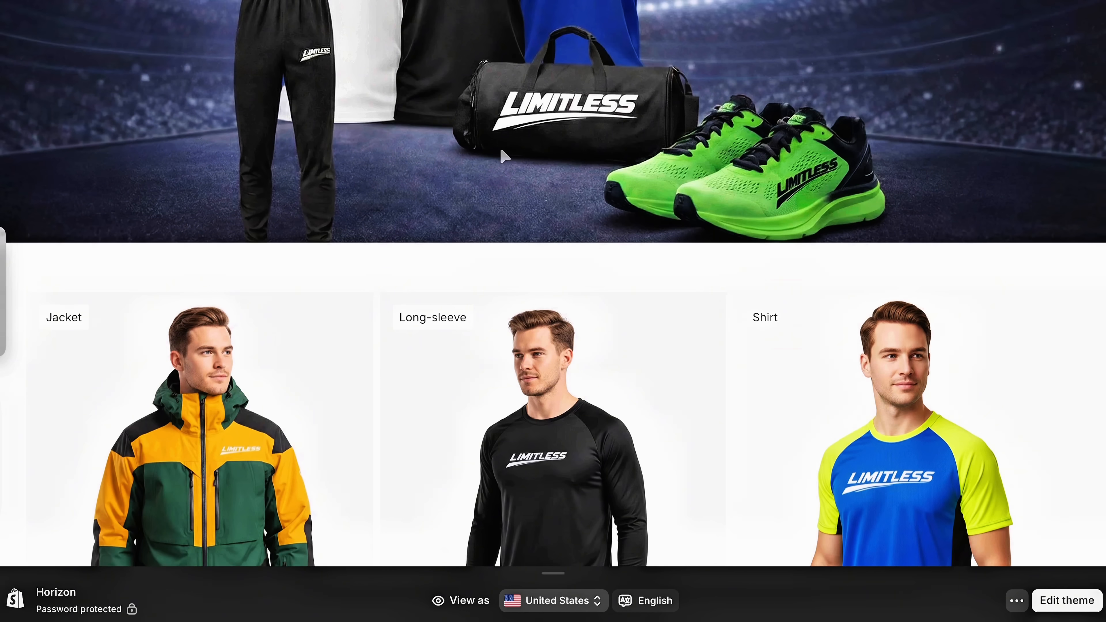
scroll(503, 155, "down", 6)
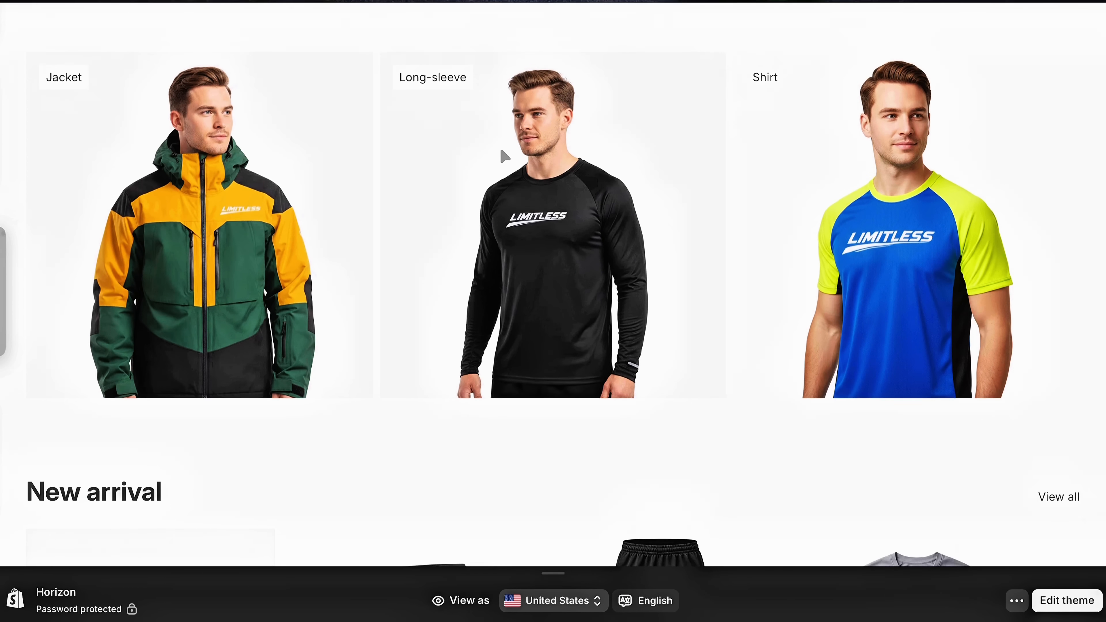
scroll(503, 155, "up", 4)
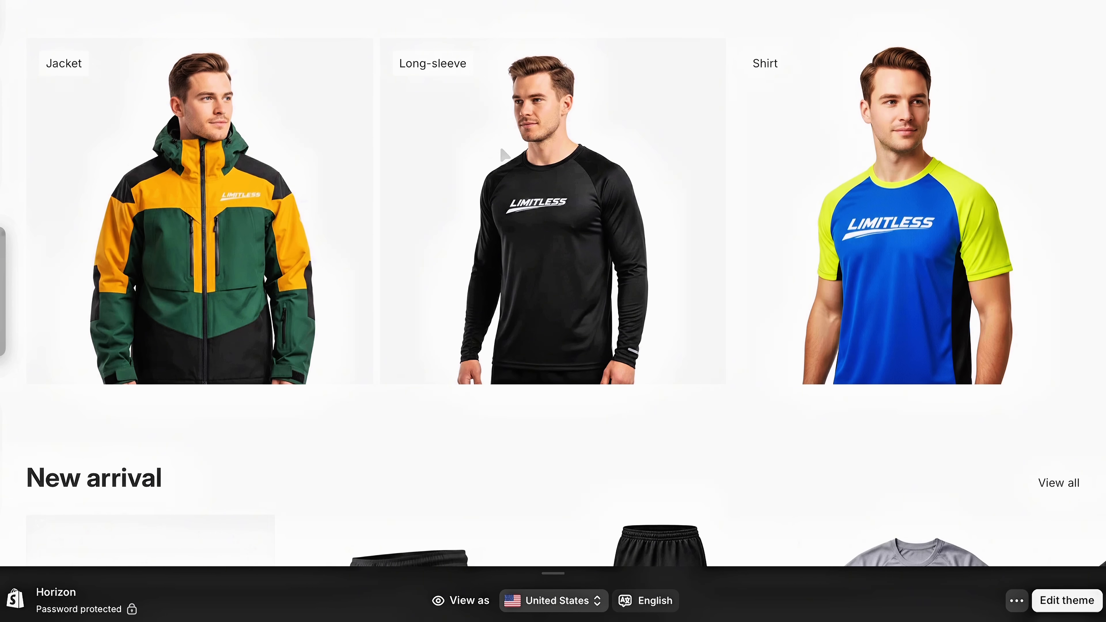
scroll(501, 150, "up", 2)
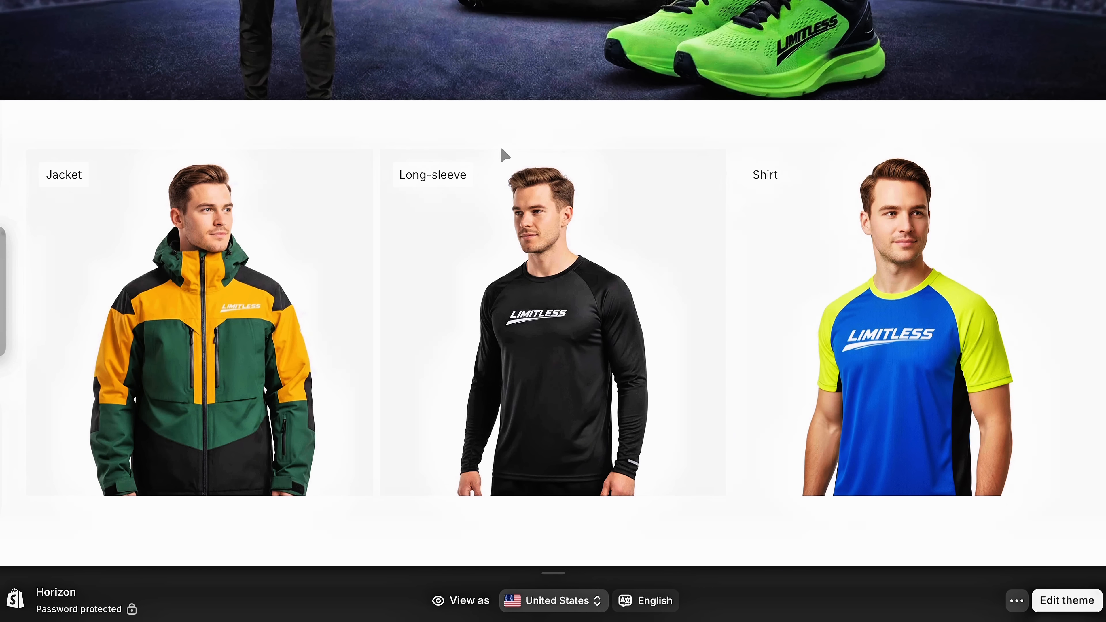
scroll(501, 150, "down", 5)
scroll(500, 145, "down", 5)
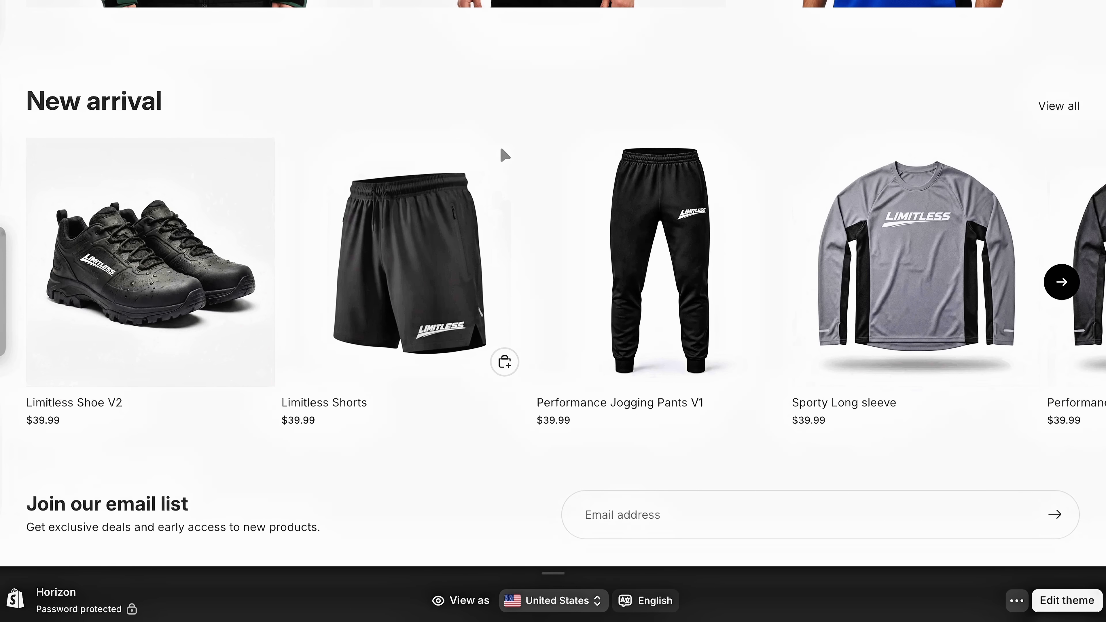
scroll(499, 145, "right", 3)
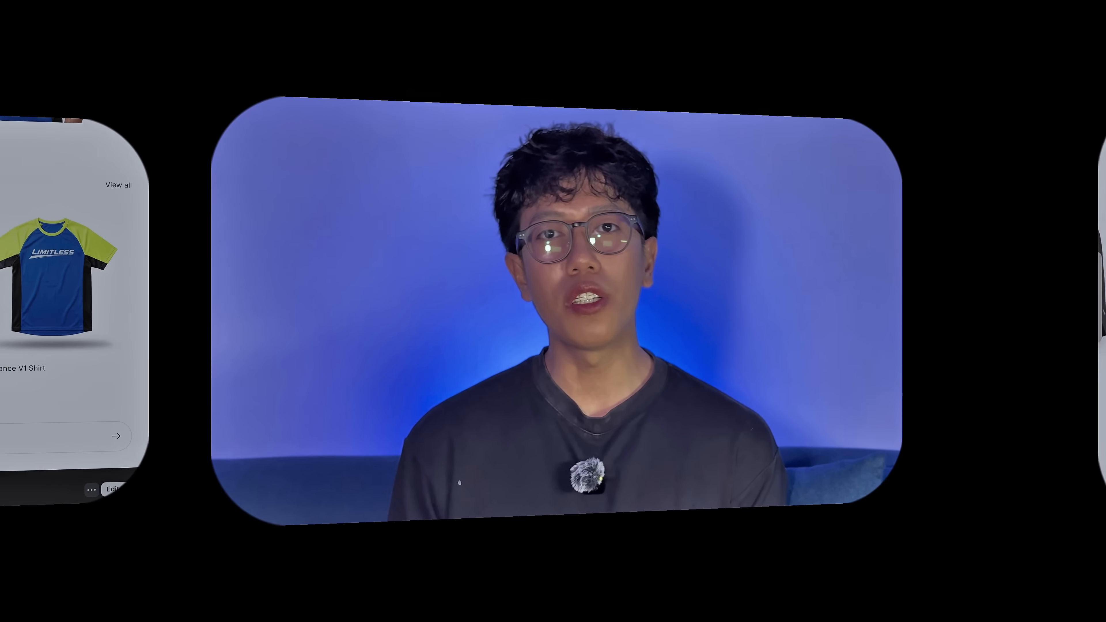